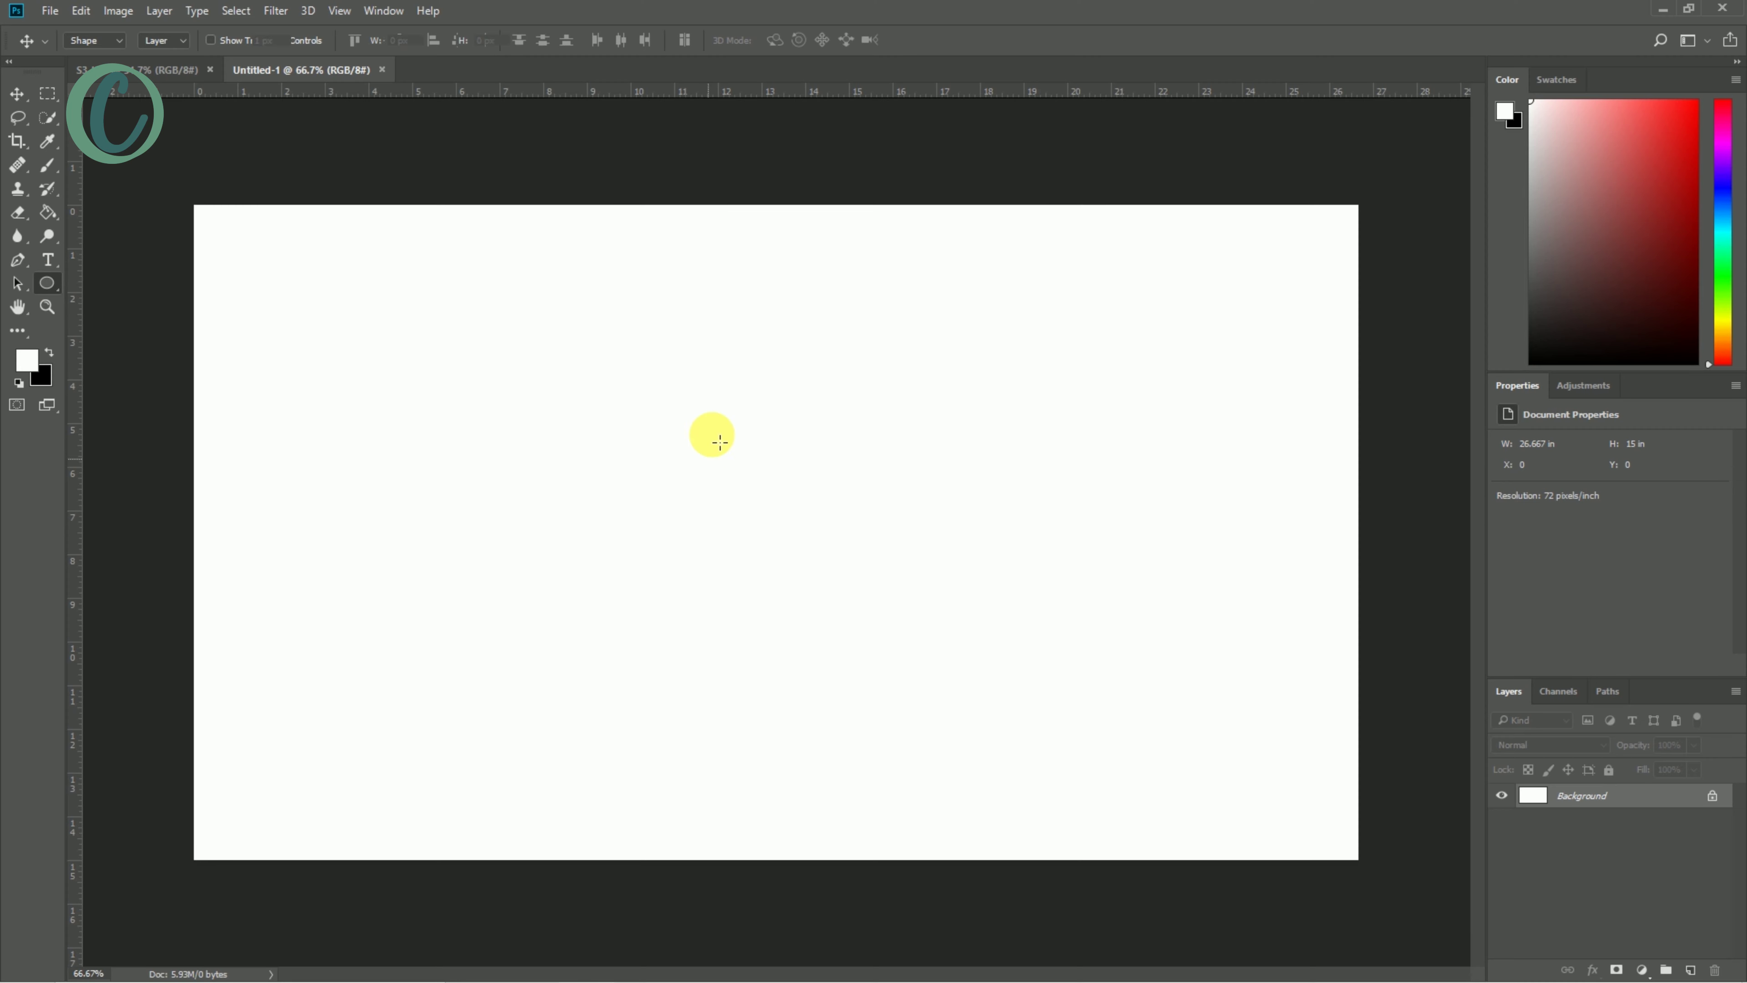
- Draw an ellipse shape layer across the middle of the blank canvas
{"action": "mouse_move", "coordinate": [598, 361]}
{"action": "left_mouse_down"}
{"action": "mouse_move", "coordinate": [1060, 768]}
{"action": "mouse_move", "coordinate": [1103, 851]}
{"action": "left_mouse_up"}
{"action": "left_click", "coordinate": [17, 94]}
- Recolour the circle grey (8e8e8e) and reposition it on the canvas
{"action": "left_click_drag", "start_coordinate": [881, 555], "coordinate": [759, 481]}
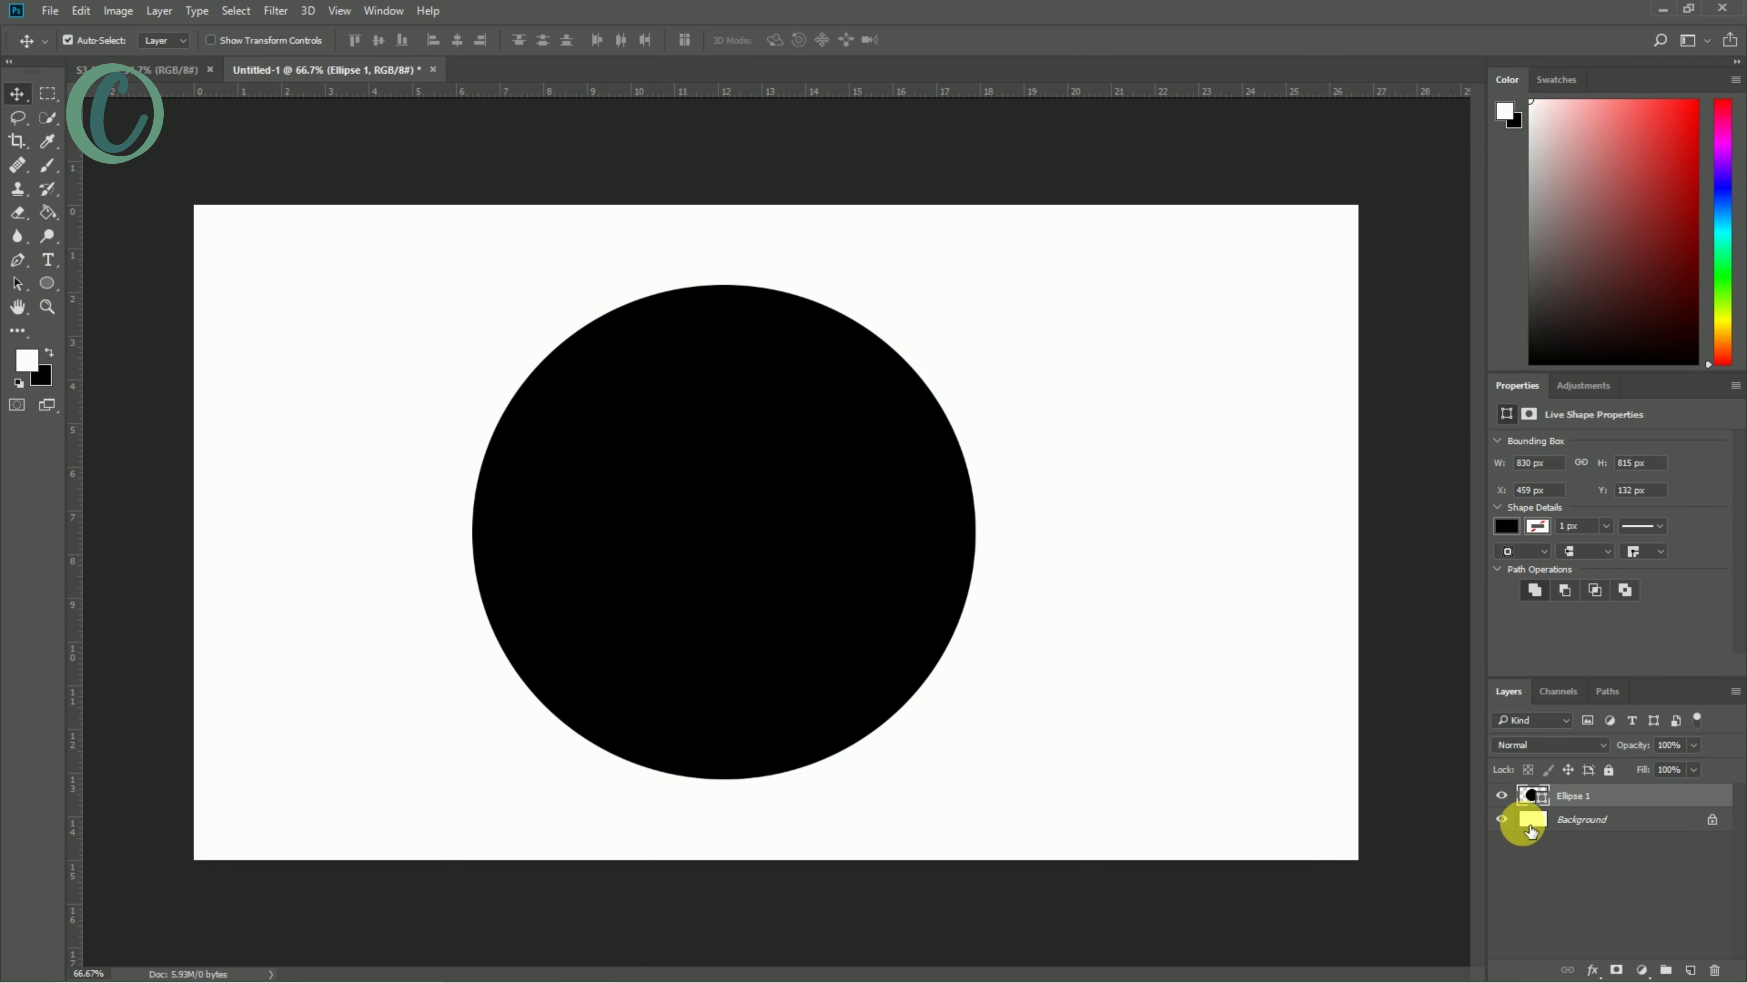
{"action": "double_click", "coordinate": [1537, 799]}
{"action": "left_click_drag", "start_coordinate": [1041, 402], "coordinate": [930, 287]}
{"action": "left_click", "coordinate": [1349, 177]}
{"action": "left_click_drag", "start_coordinate": [781, 461], "coordinate": [823, 472]}
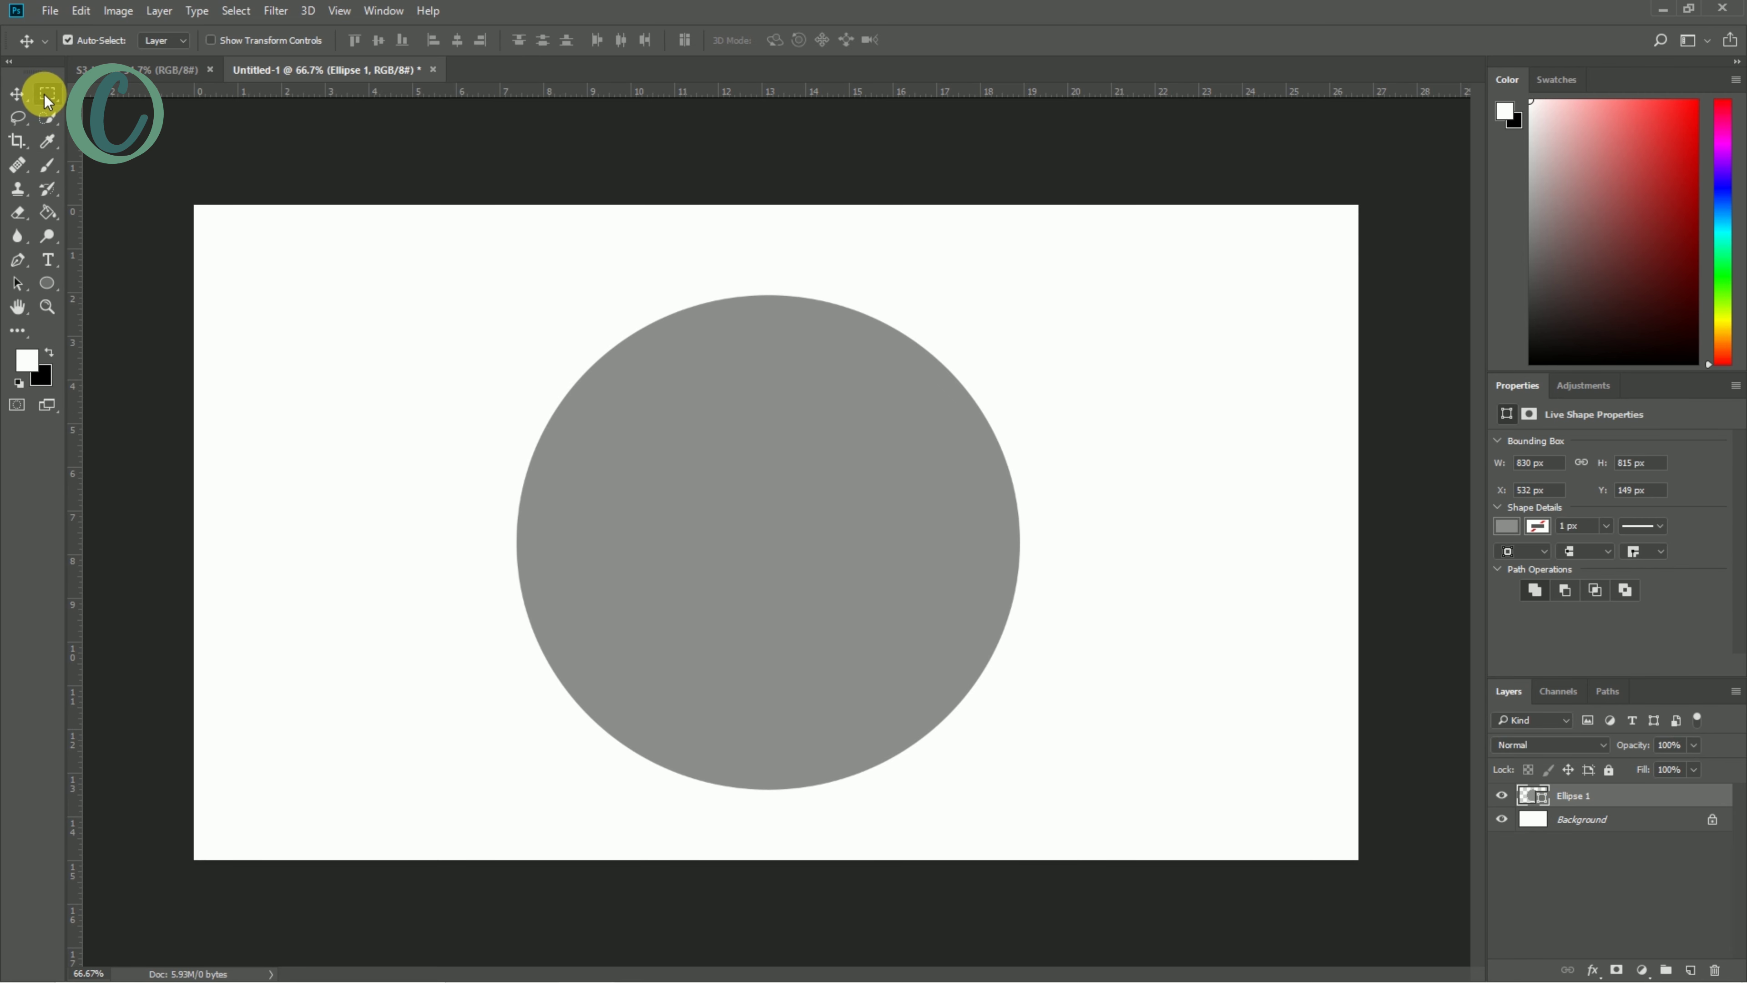
- Rasterize the circle and delete its top with an elliptical marquee to form the bowl
{"action": "left_click_drag", "start_coordinate": [47, 100], "coordinate": [115, 129]}
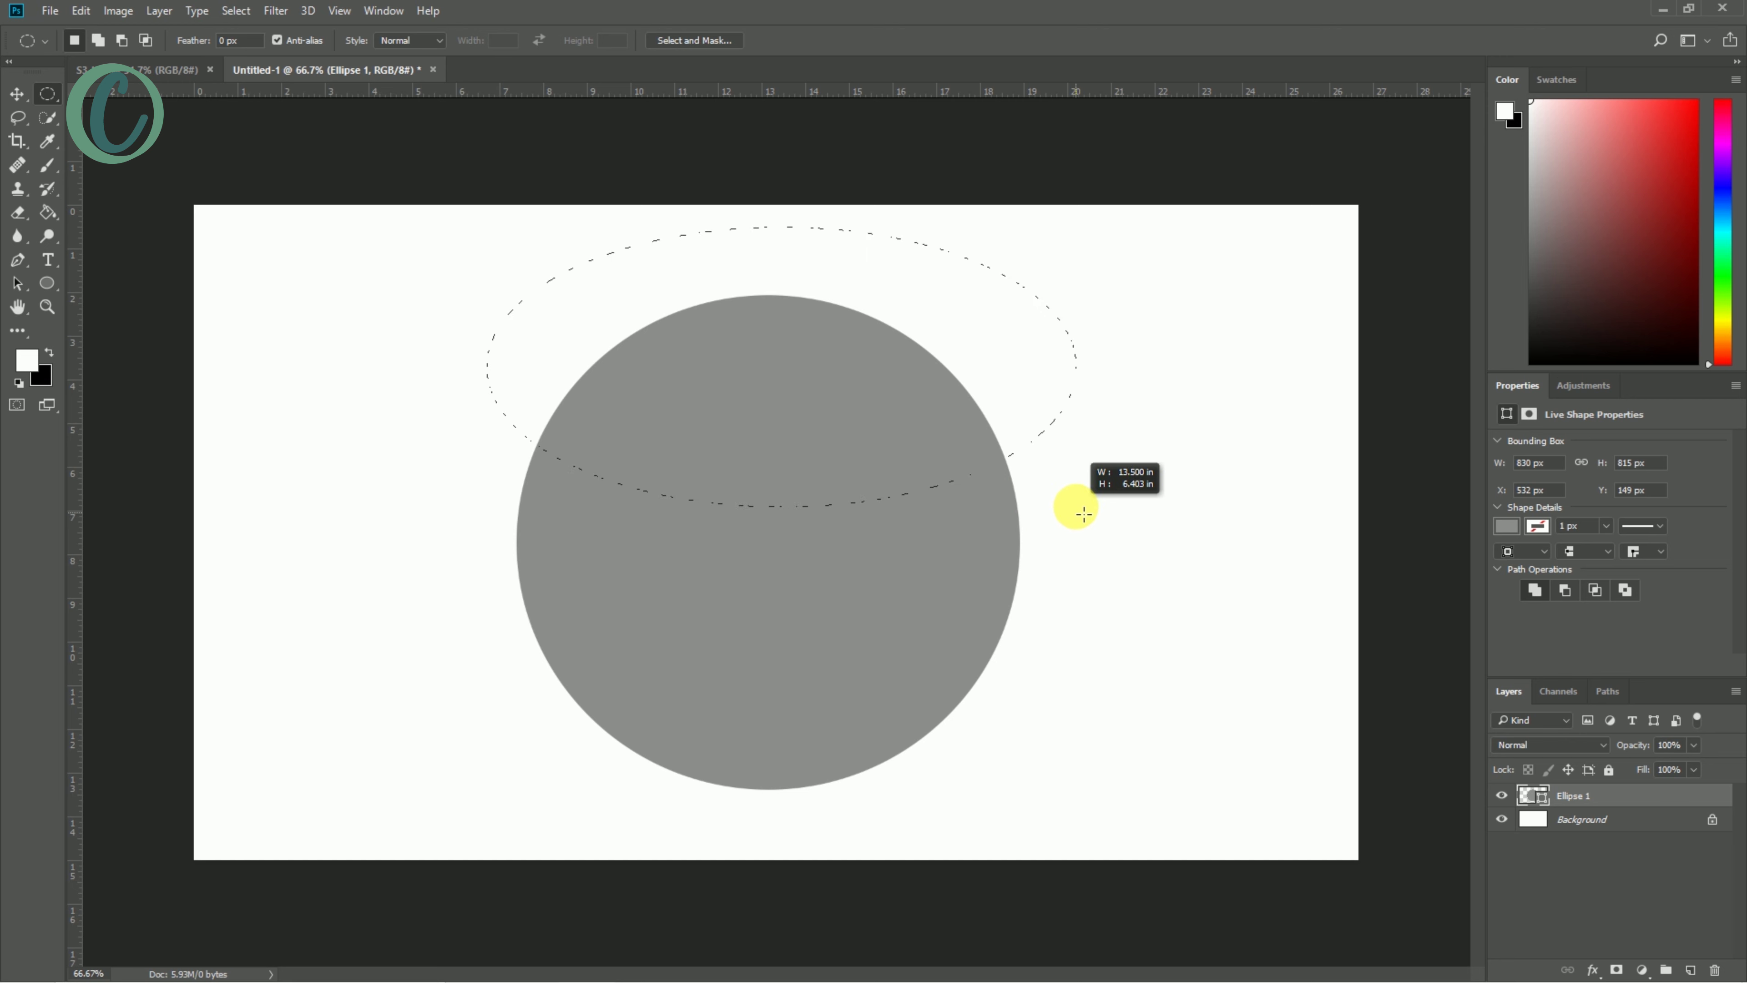
{"action": "left_click_drag", "start_coordinate": [1083, 512], "coordinate": [1088, 529]}
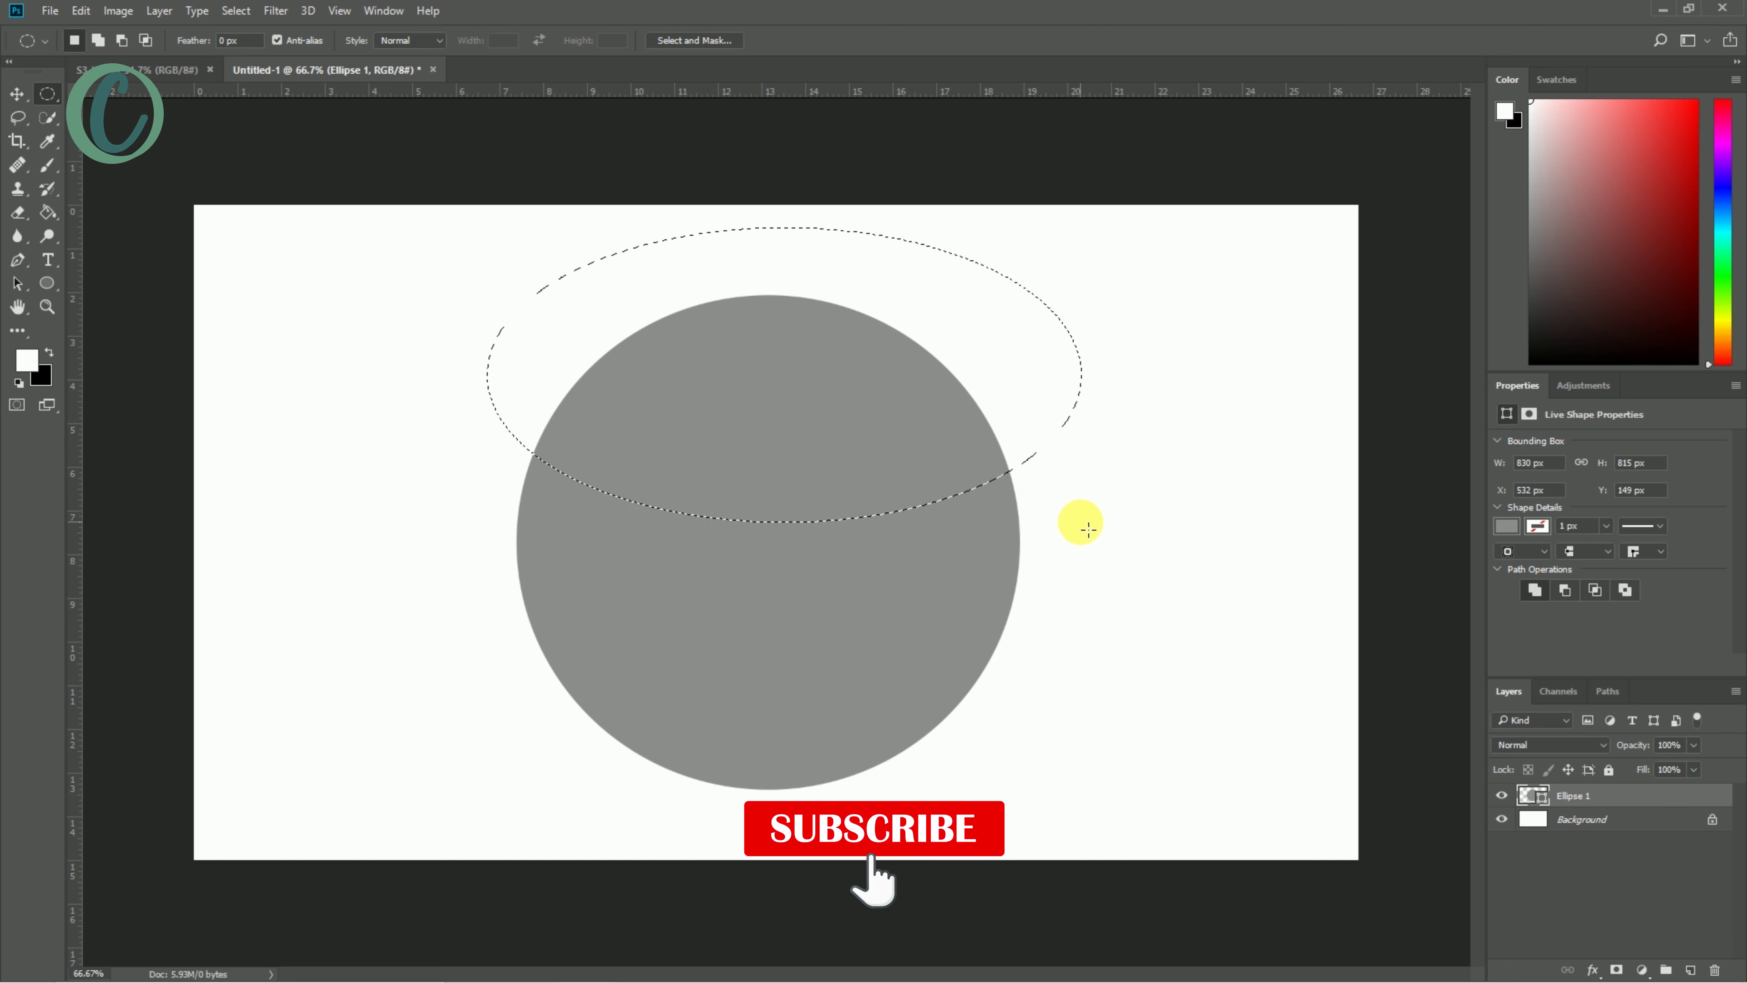
{"action": "key", "text": "Delete"}
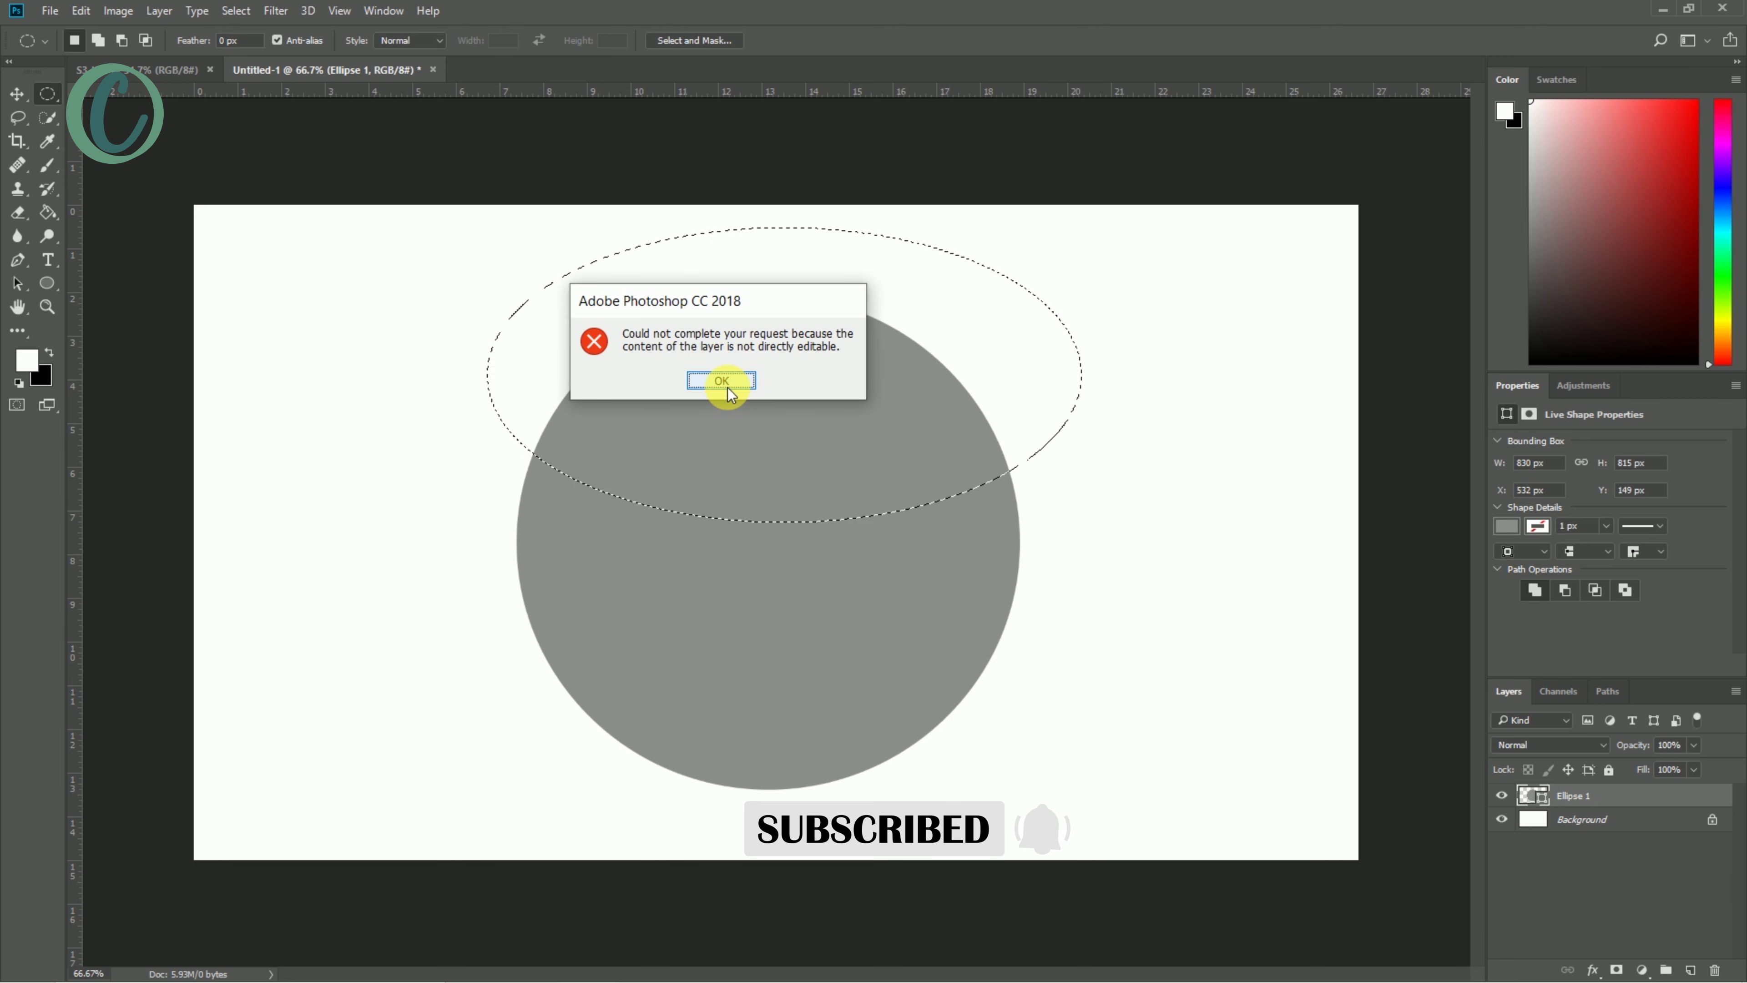
{"action": "left_click", "coordinate": [722, 382]}
{"action": "right_click", "coordinate": [1614, 795]}
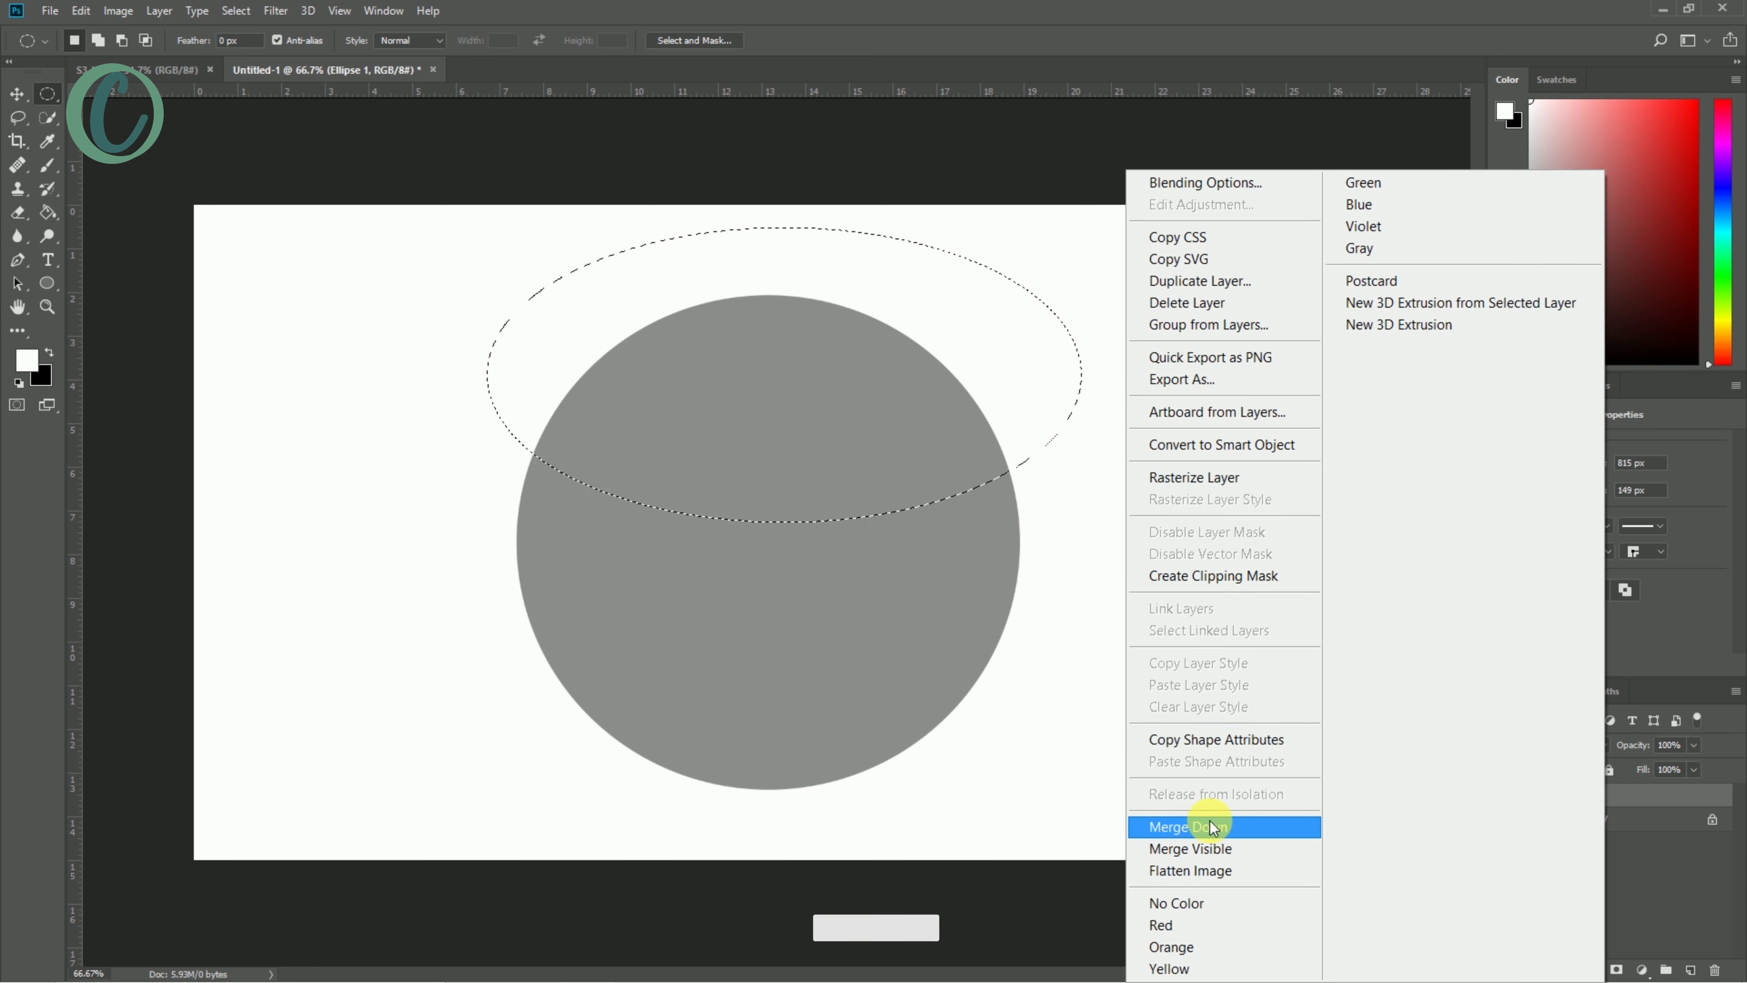
{"action": "left_click", "coordinate": [1204, 481]}
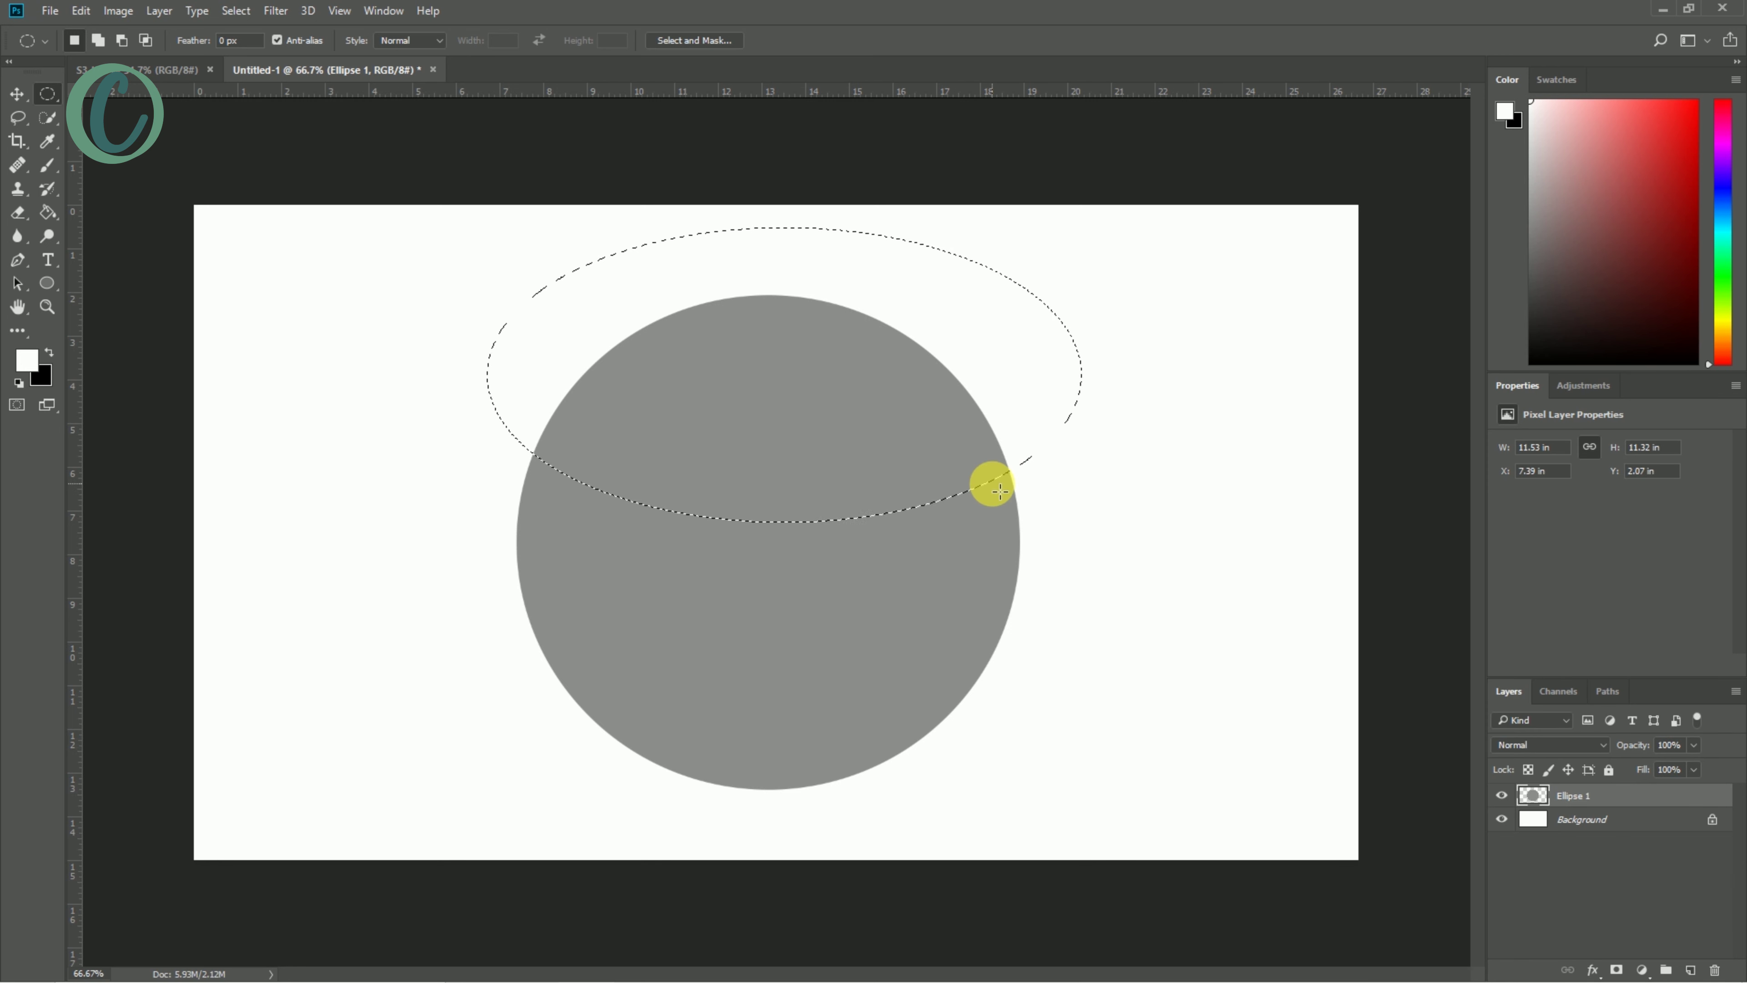
{"action": "key", "text": "Delete"}
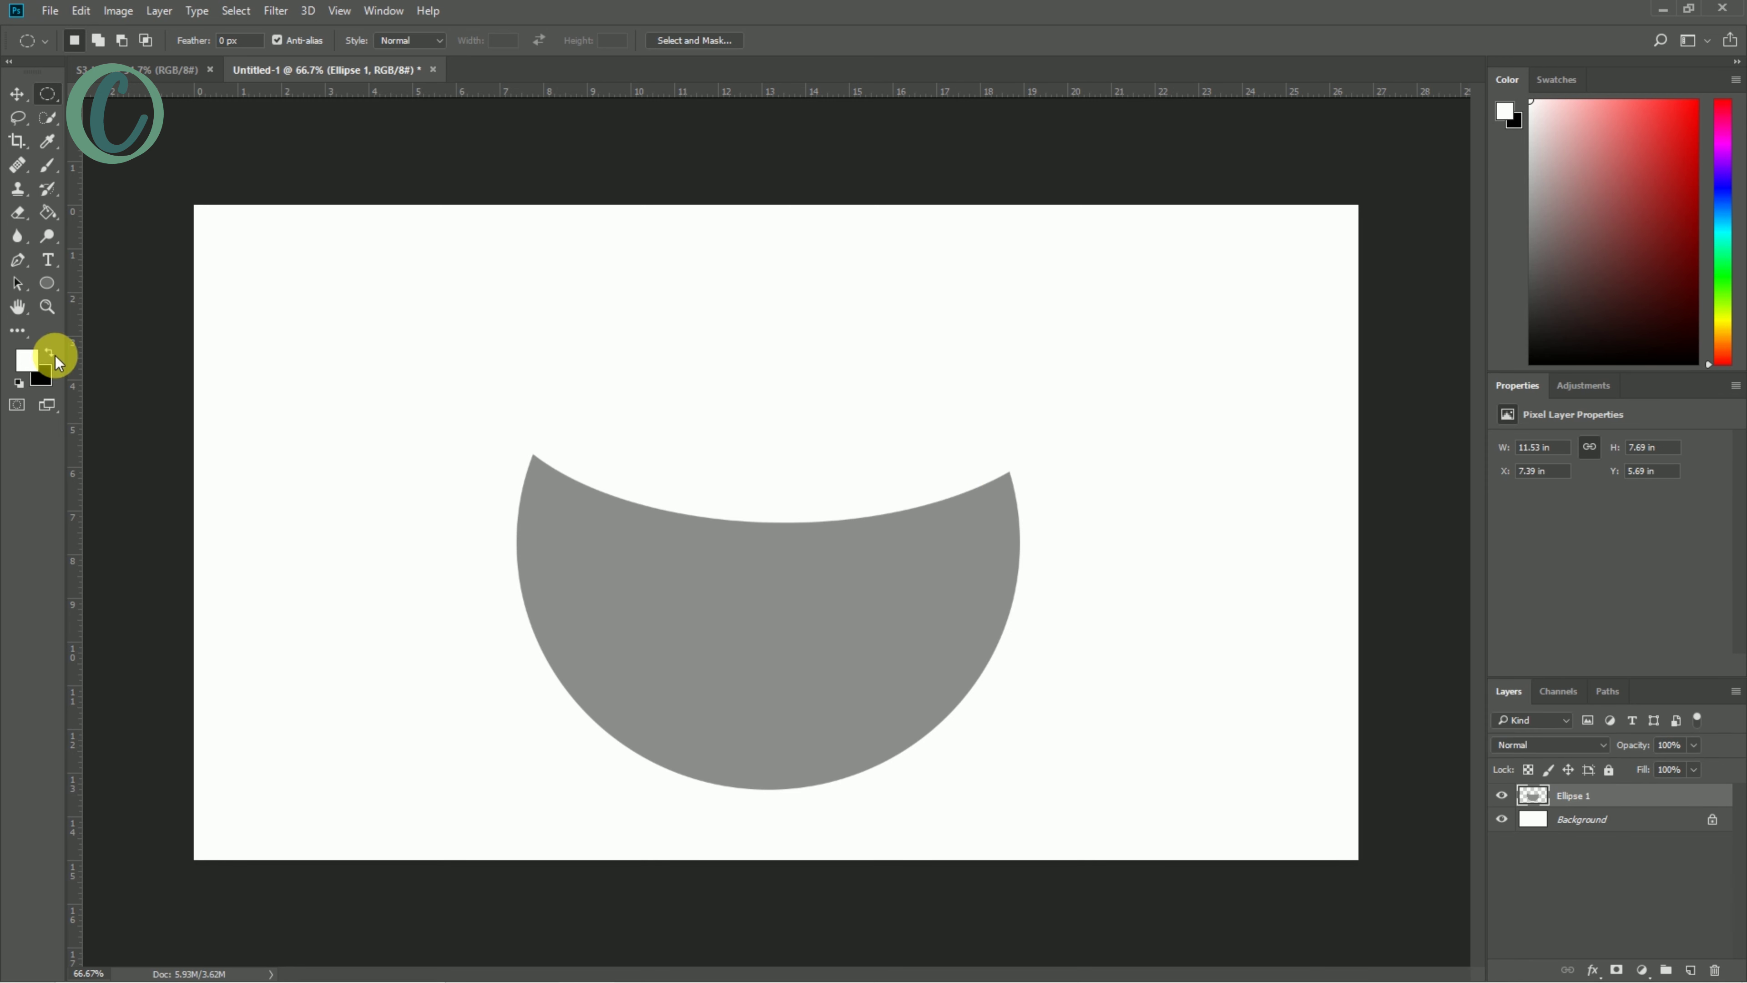
{"action": "key", "text": "u"}
{"action": "left_click_drag", "start_coordinate": [518, 433], "coordinate": [1048, 496]}
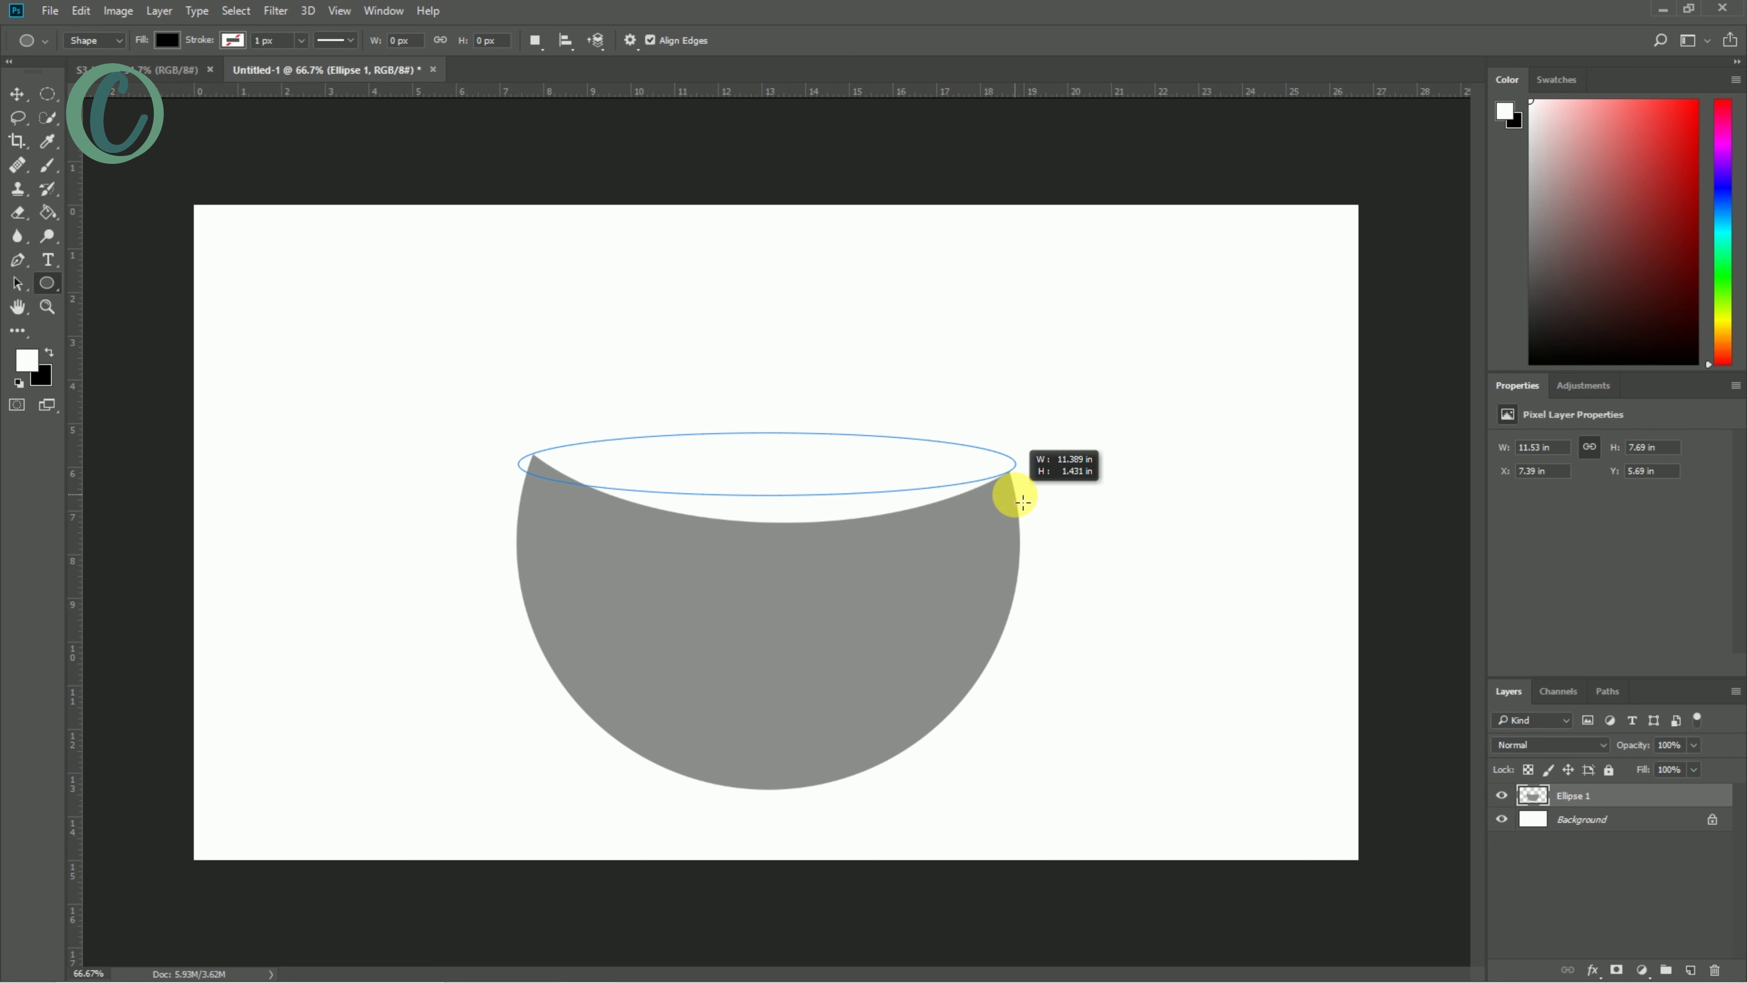
- Draw the opening ellipse over the bowl's rim and stretch it taller
{"action": "left_click_drag", "start_coordinate": [1014, 505], "coordinate": [1014, 505]}
{"action": "scroll", "coordinate": [894, 475], "scroll_direction": "up", "scroll_amount": 2}
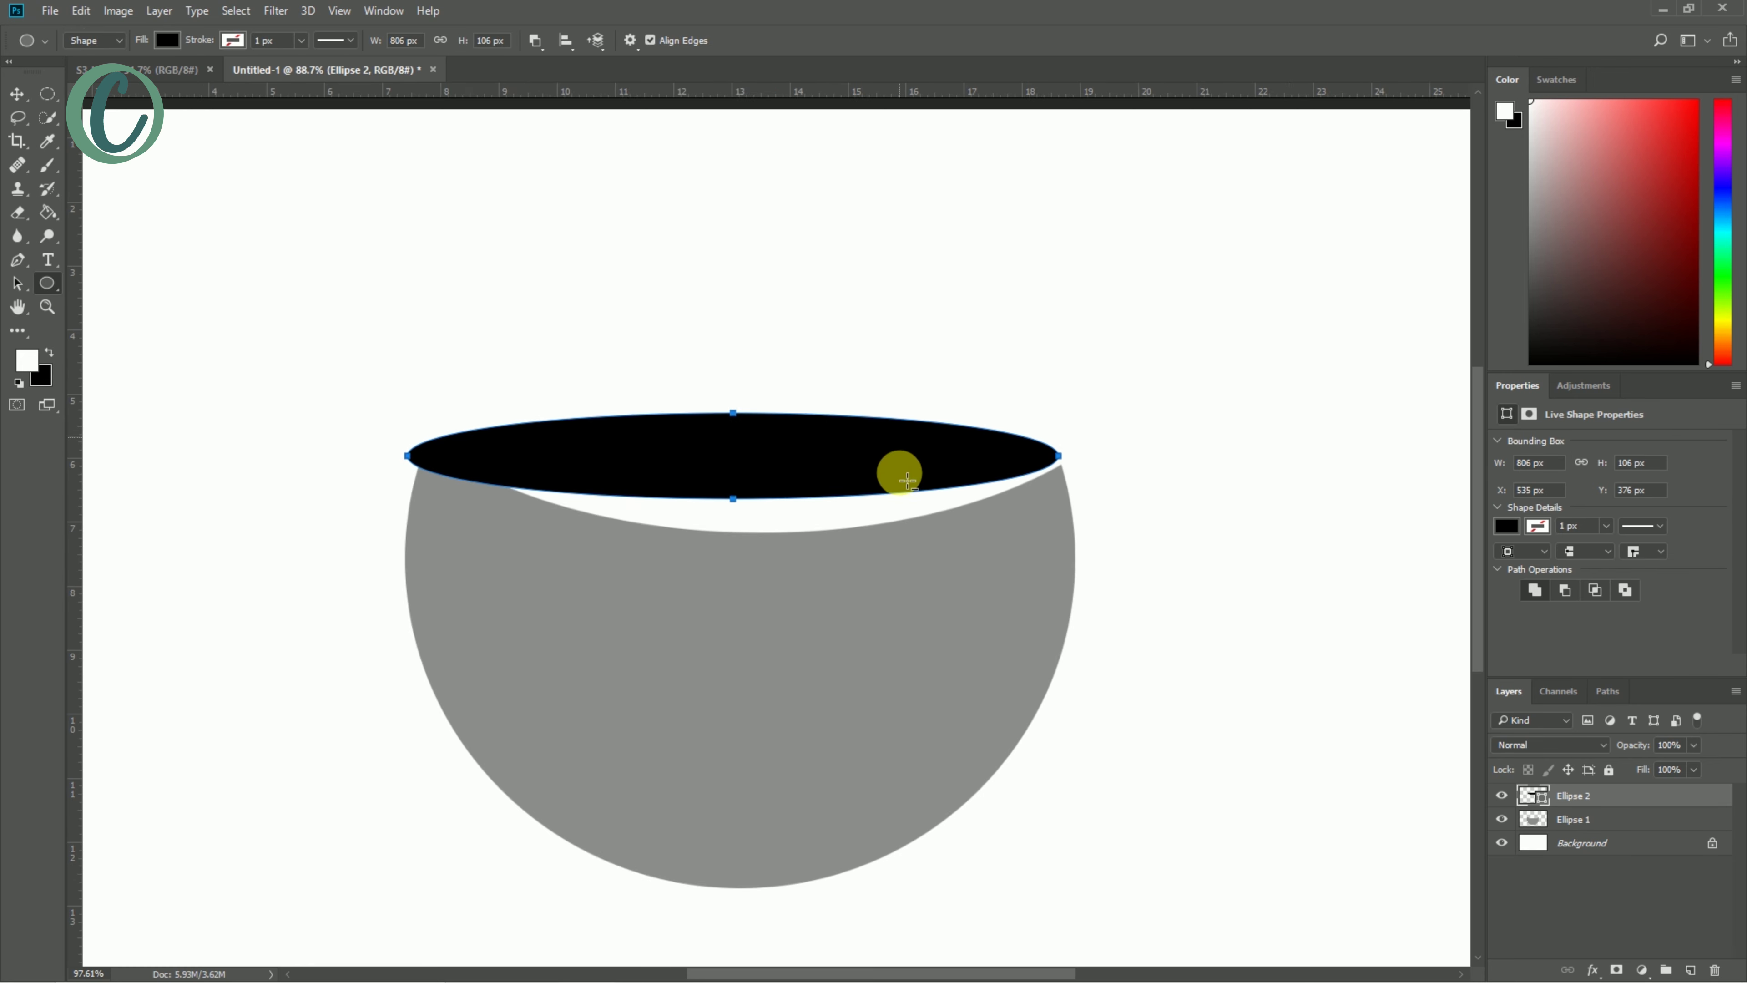
{"action": "key", "text": "ctrl+t"}
{"action": "left_click_drag", "start_coordinate": [372, 407], "coordinate": [379, 387]}
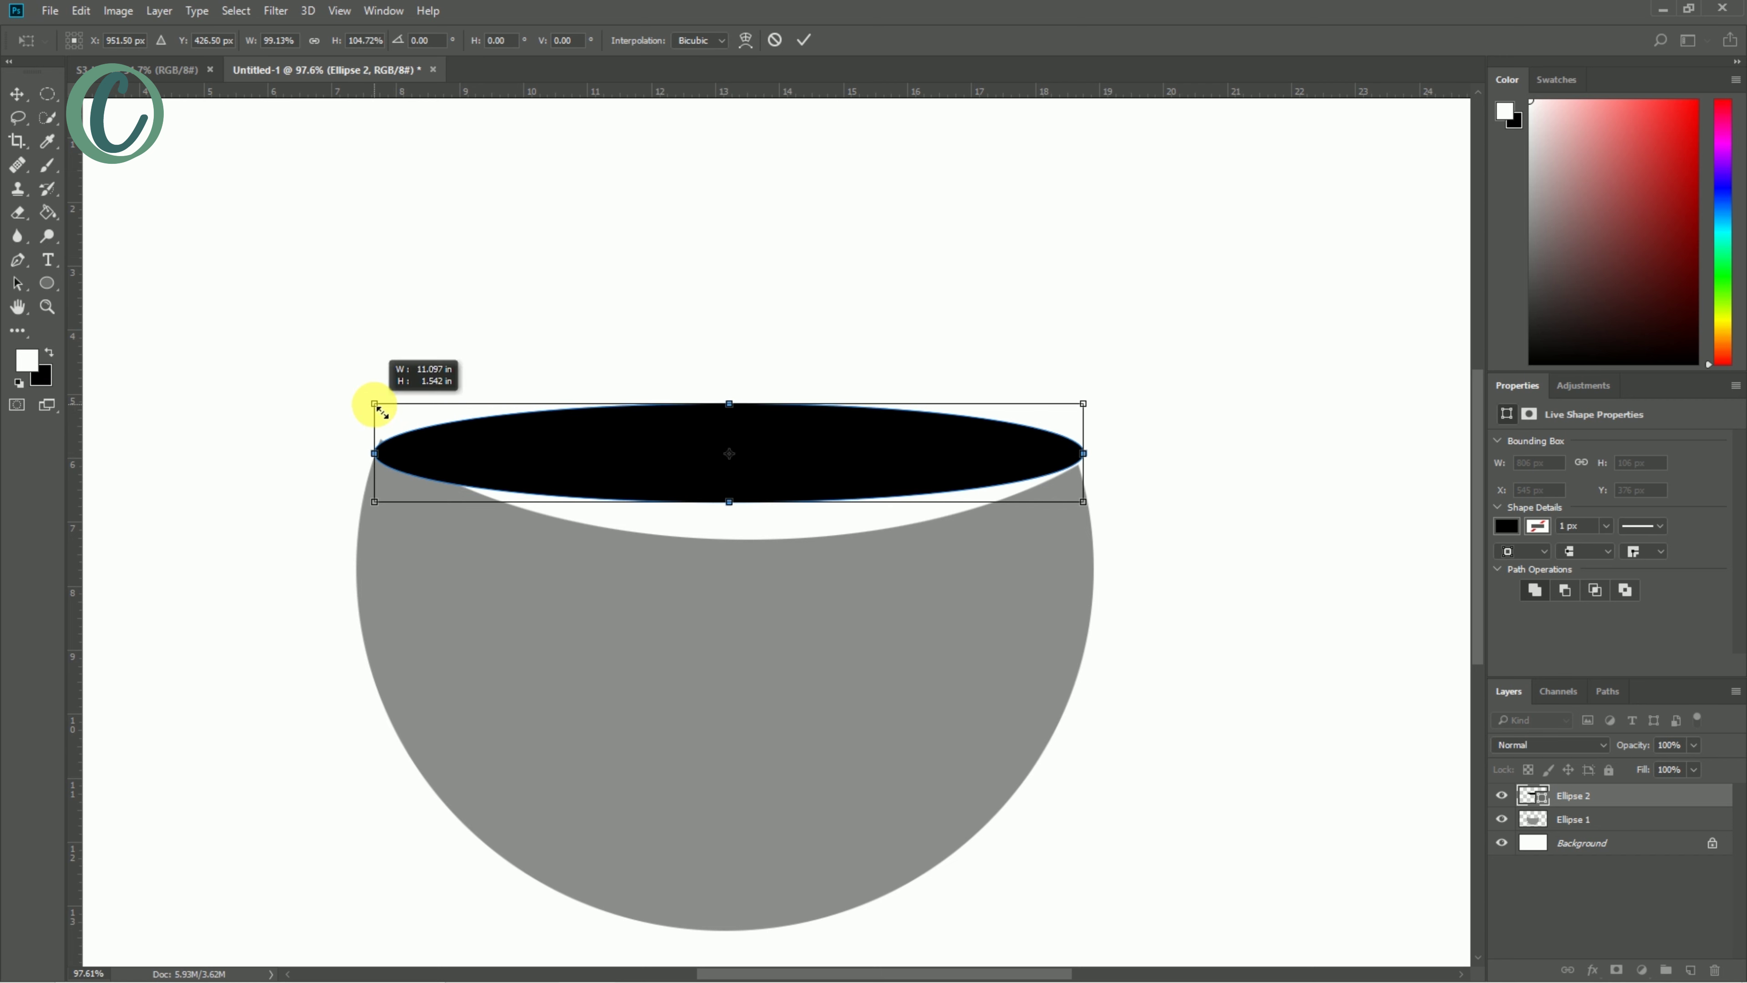
{"action": "left_click_drag", "start_coordinate": [732, 503], "coordinate": [732, 552]}
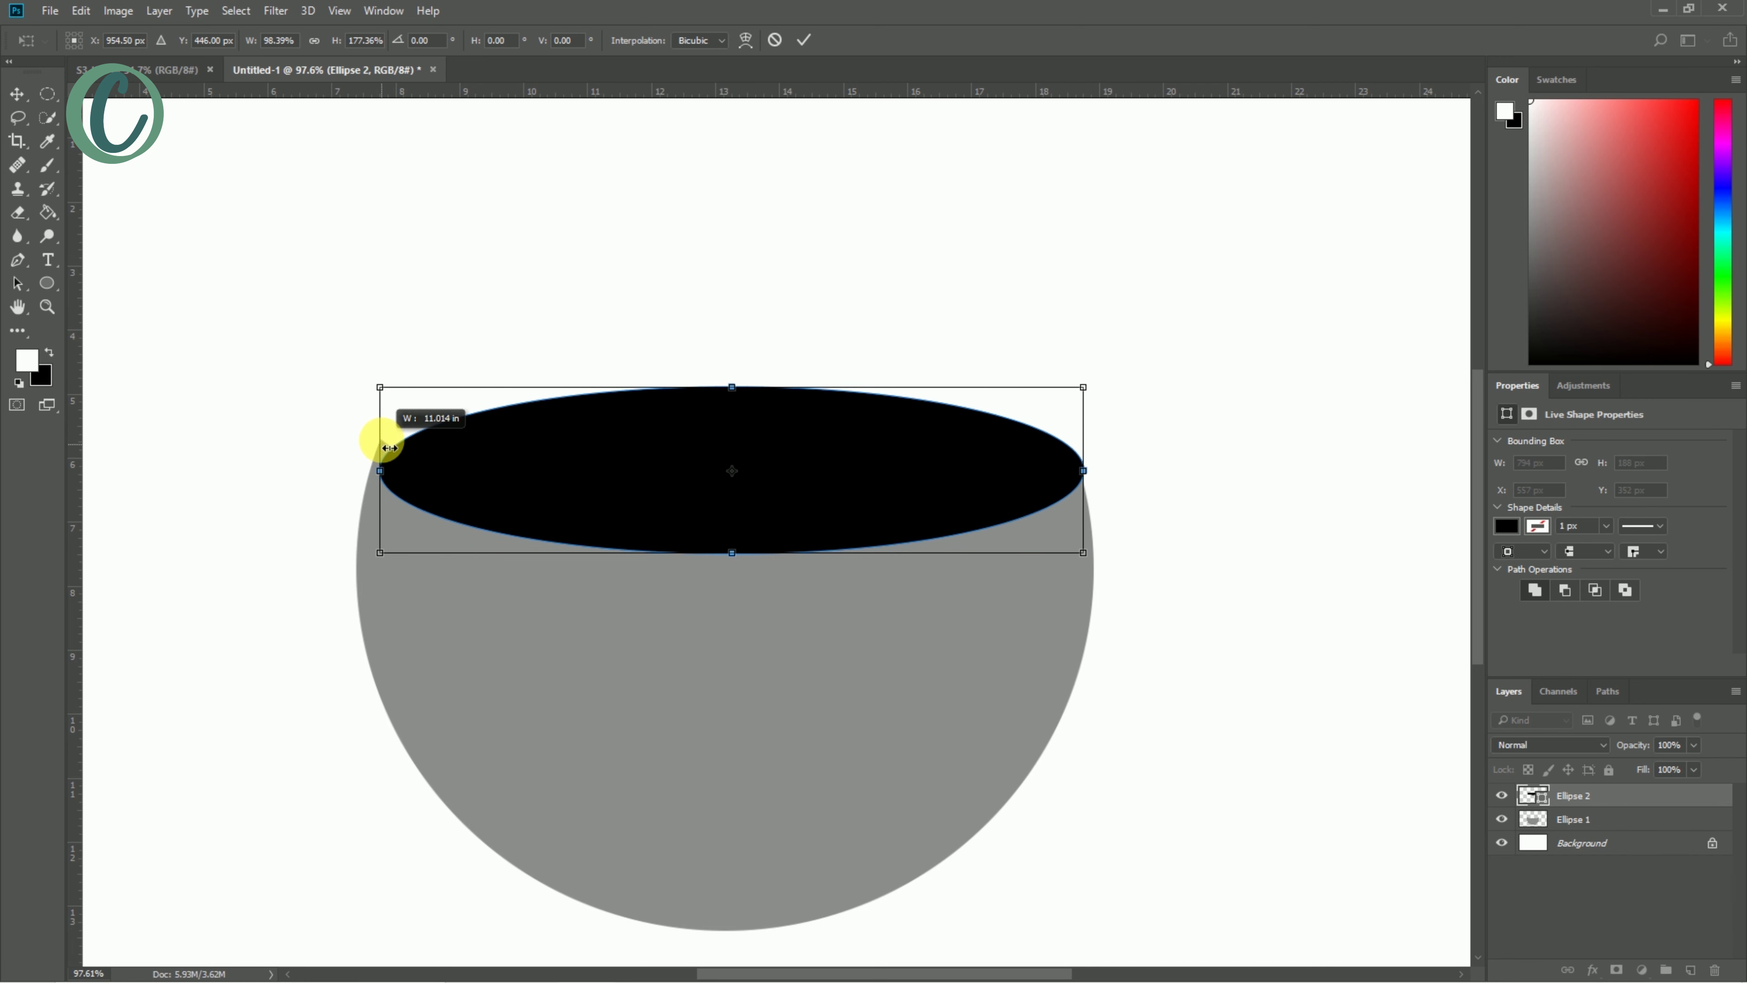
{"action": "left_click_drag", "start_coordinate": [380, 387], "coordinate": [381, 349]}
{"action": "left_click_drag", "start_coordinate": [390, 441], "coordinate": [389, 439]}
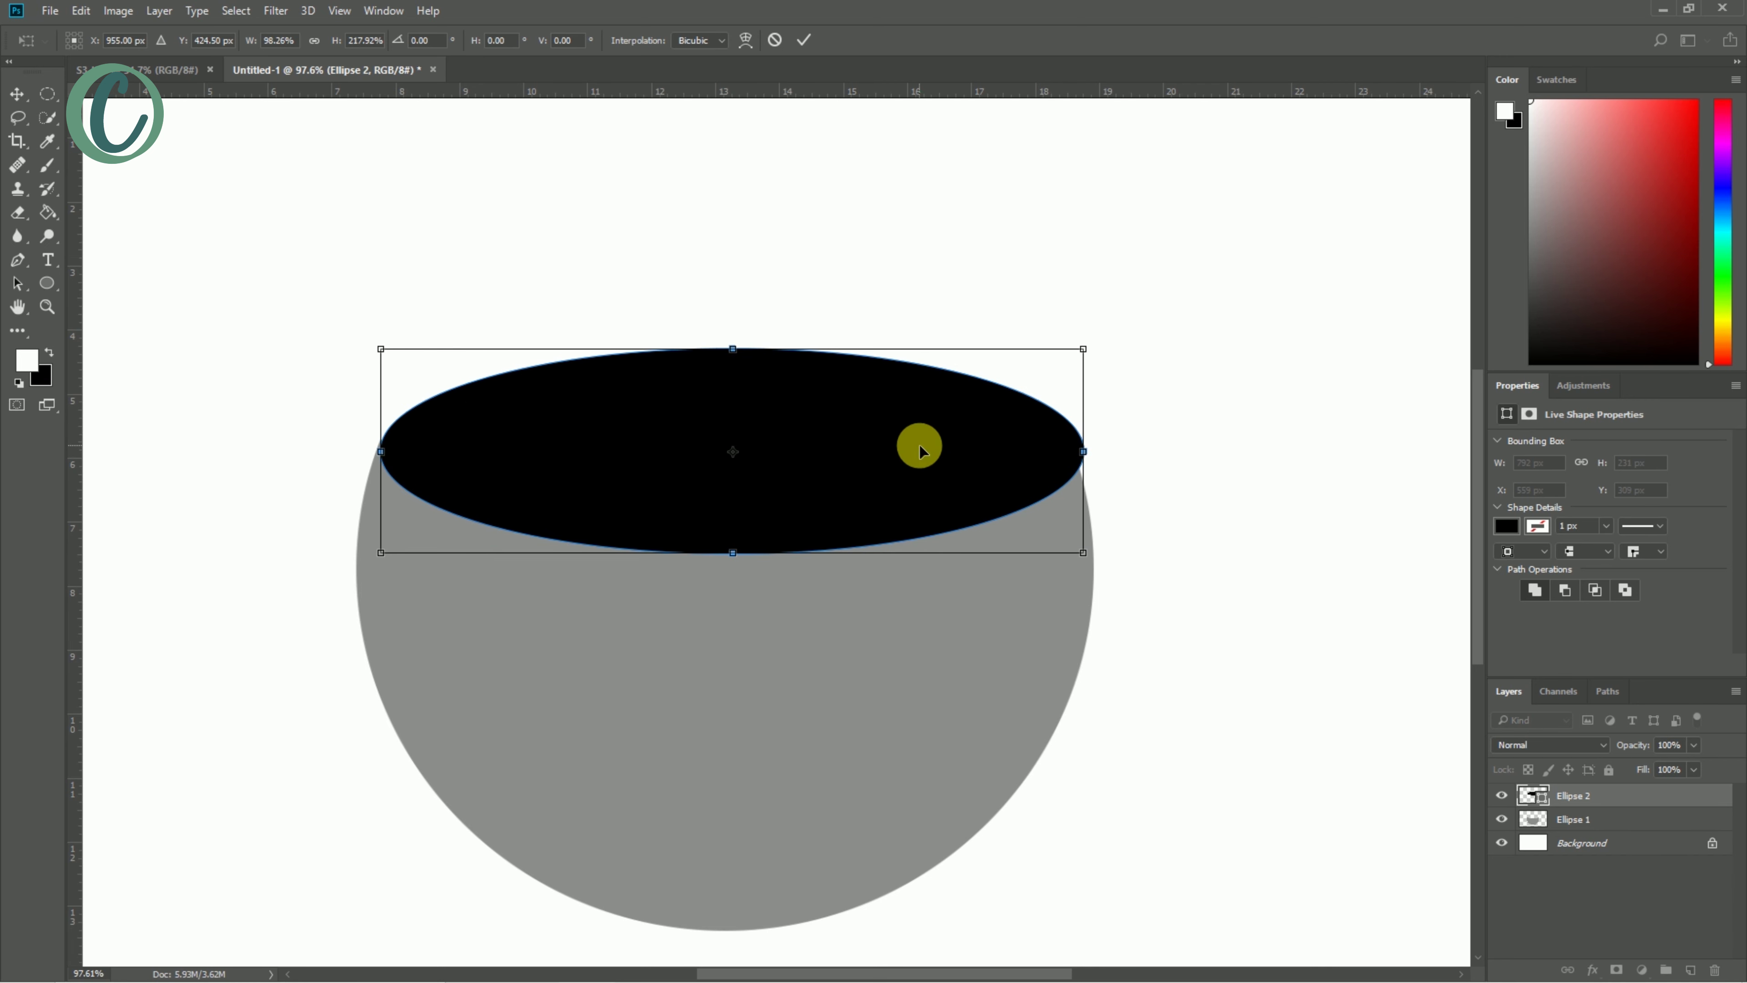
- Fine-tune the ellipse's width, height and position to match the rim
{"action": "scroll", "coordinate": [920, 451], "scroll_direction": "up", "scroll_amount": 3}
{"action": "left_click_drag", "start_coordinate": [155, 474], "coordinate": [157, 480]}
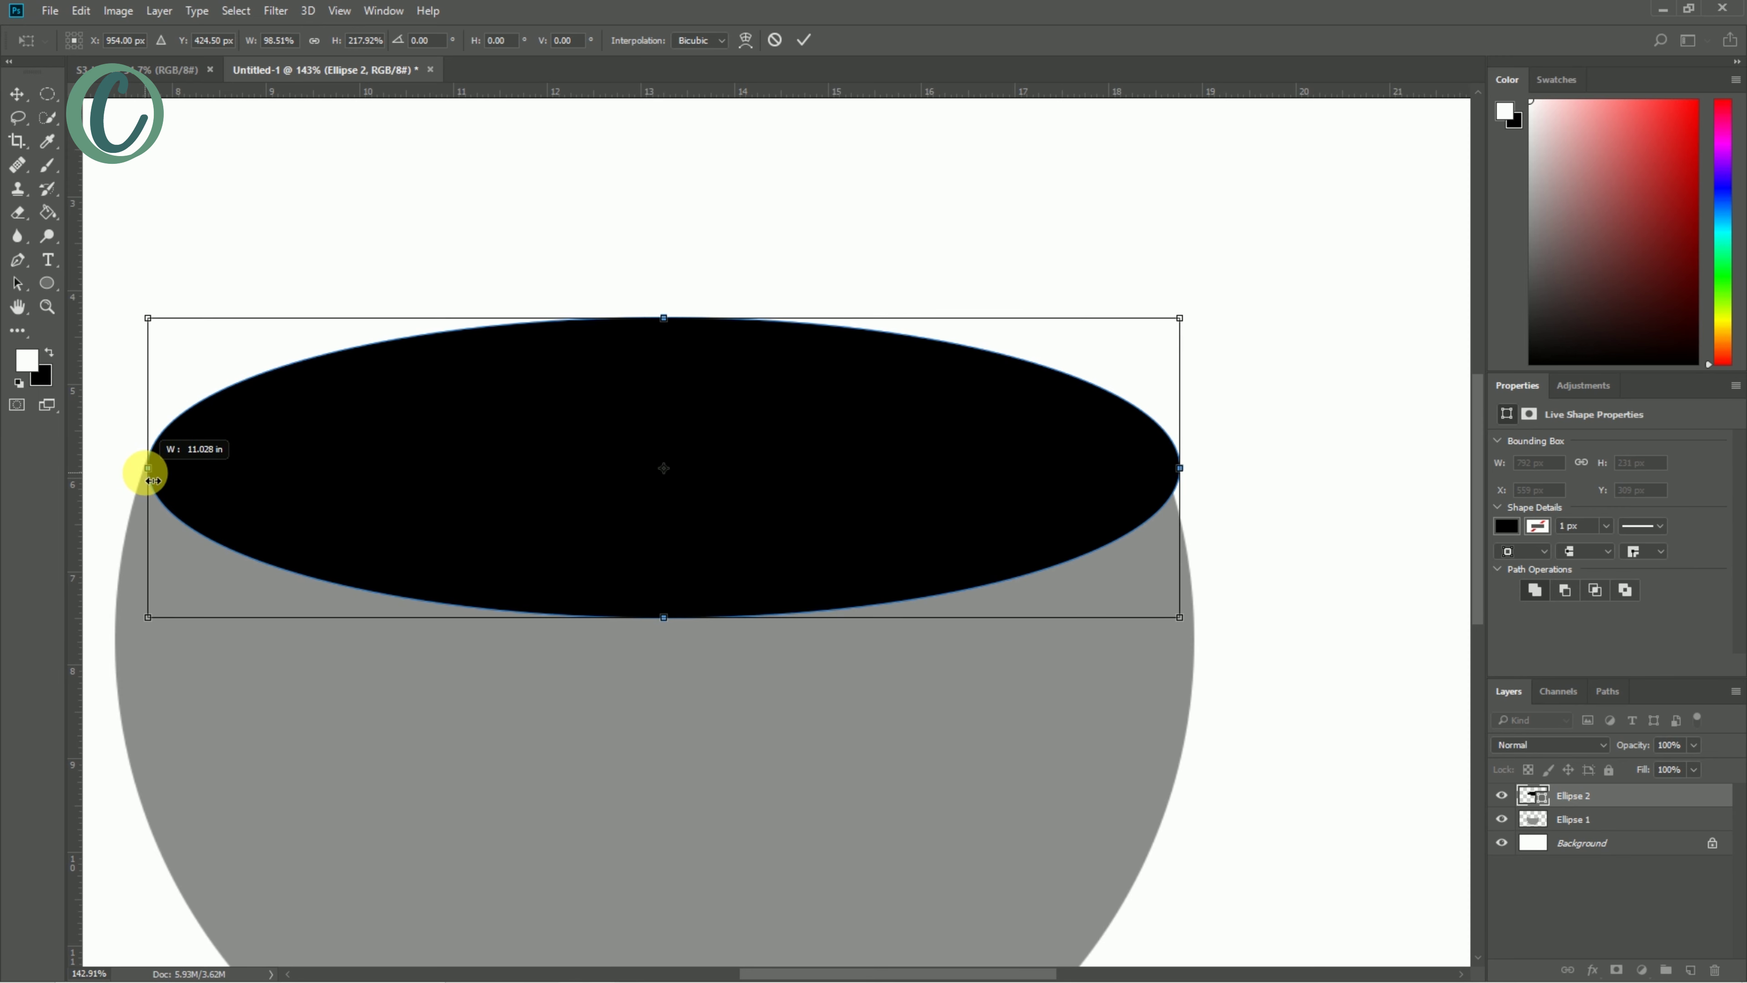
{"action": "scroll", "coordinate": [1163, 483], "scroll_direction": "up", "scroll_amount": 2}
{"action": "mouse_move", "coordinate": [1163, 483]}
{"action": "left_mouse_down"}
{"action": "mouse_move", "coordinate": [1131, 483]}
{"action": "mouse_move", "coordinate": [1160, 485]}
{"action": "left_mouse_up"}
{"action": "scroll", "coordinate": [1161, 485], "scroll_direction": "down", "scroll_amount": 4}
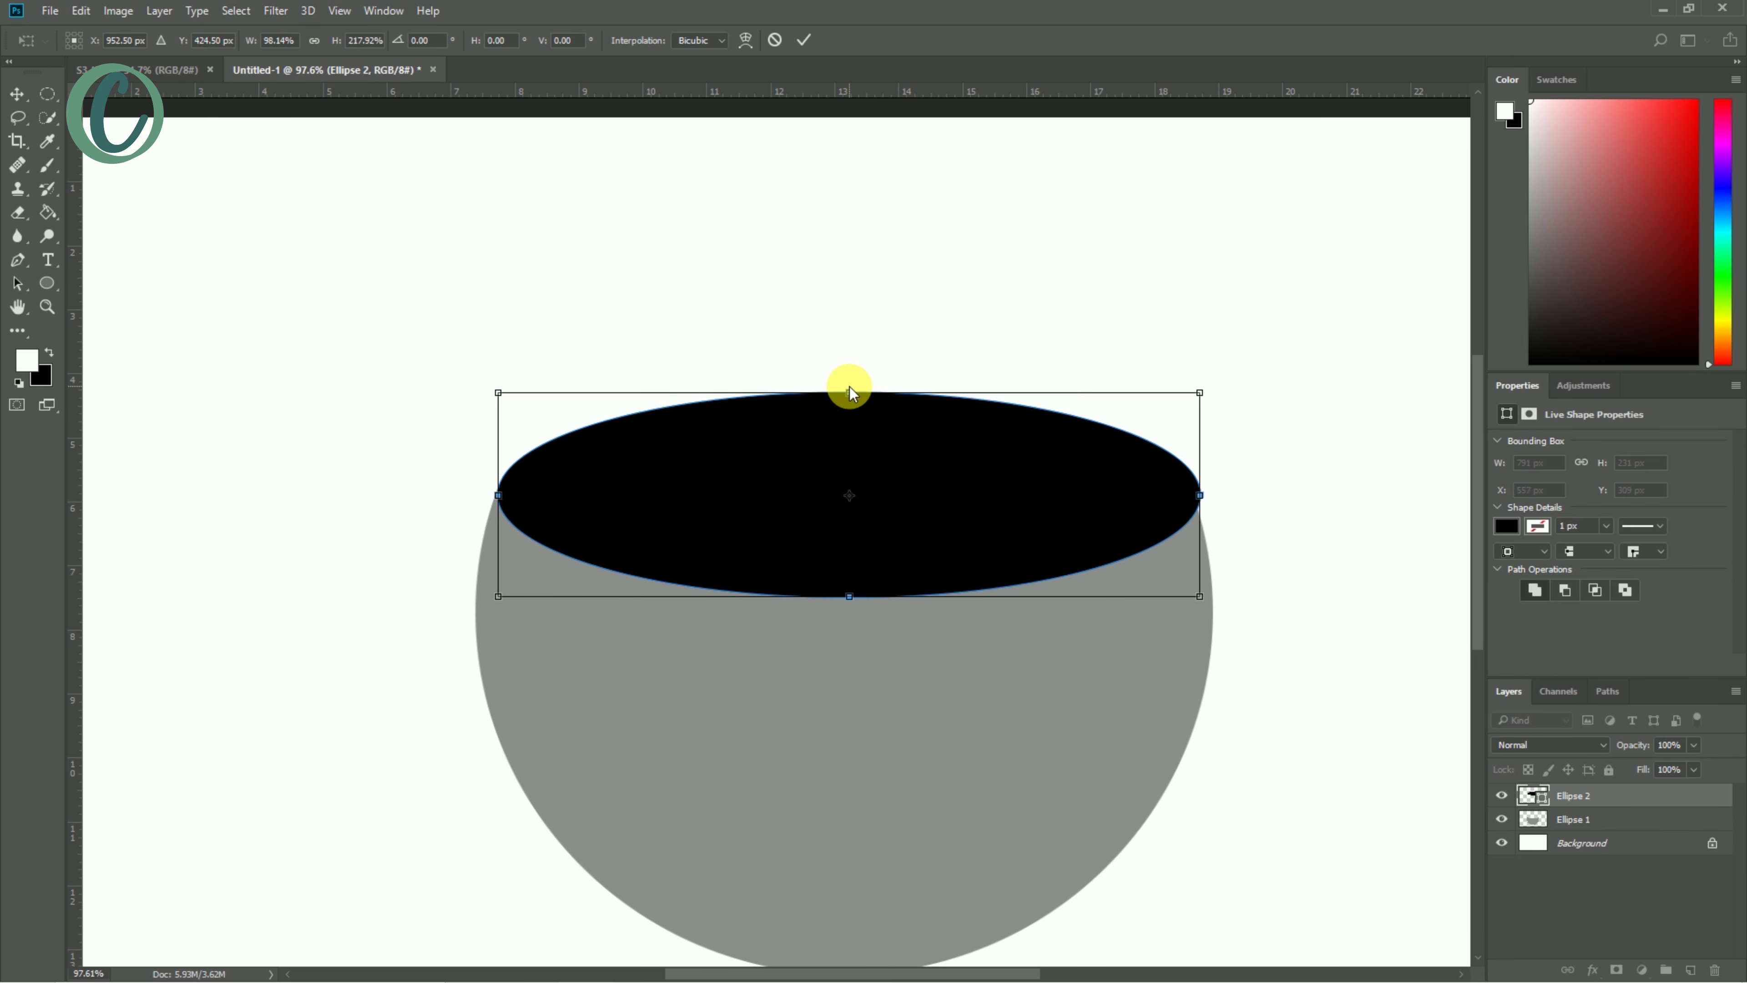
{"action": "left_click_drag", "start_coordinate": [853, 393], "coordinate": [861, 409]}
{"action": "left_click_drag", "start_coordinate": [1200, 502], "coordinate": [1194, 501]}
{"action": "key", "text": "Down"}
{"action": "key", "text": "Down"}
{"action": "key", "text": "Down"}
{"action": "left_click_drag", "start_coordinate": [511, 511], "coordinate": [500, 513]}
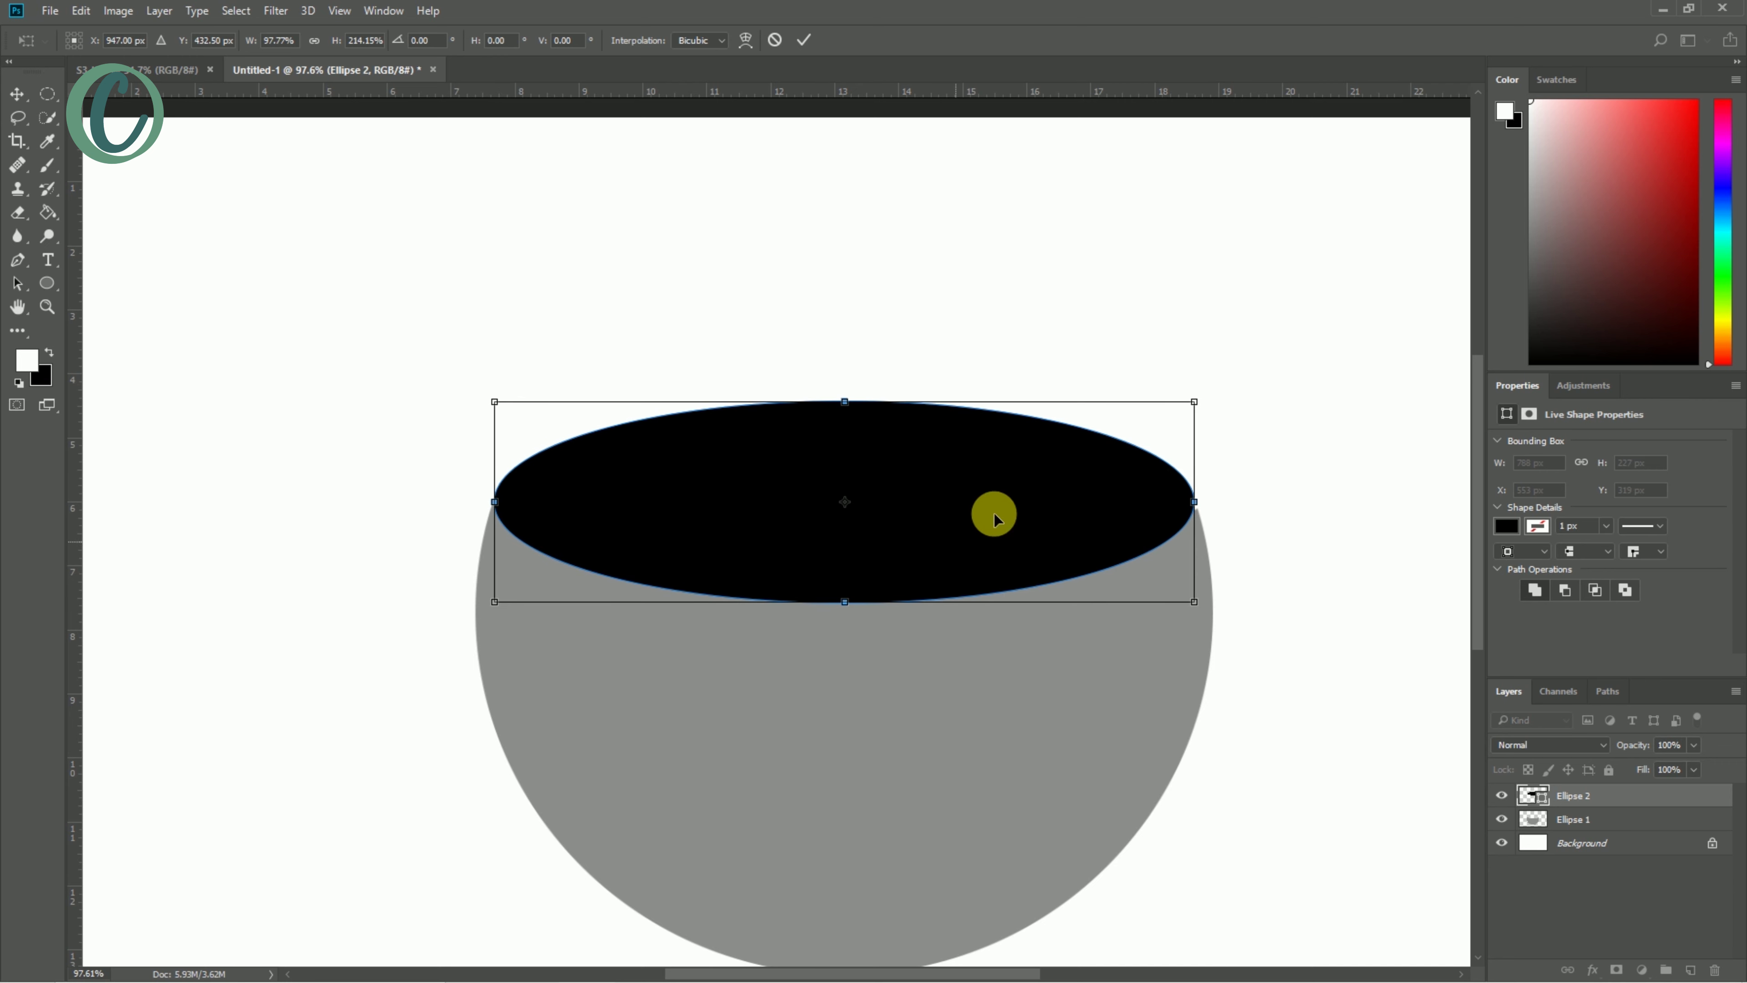
- Commit the resize and give the ellipse an 8 px outside Stroke style
{"action": "left_click", "coordinate": [804, 40]}
{"action": "double_click", "coordinate": [1657, 793]}
{"action": "left_click", "coordinate": [846, 330]}
{"action": "left_click", "coordinate": [1480, 208]}
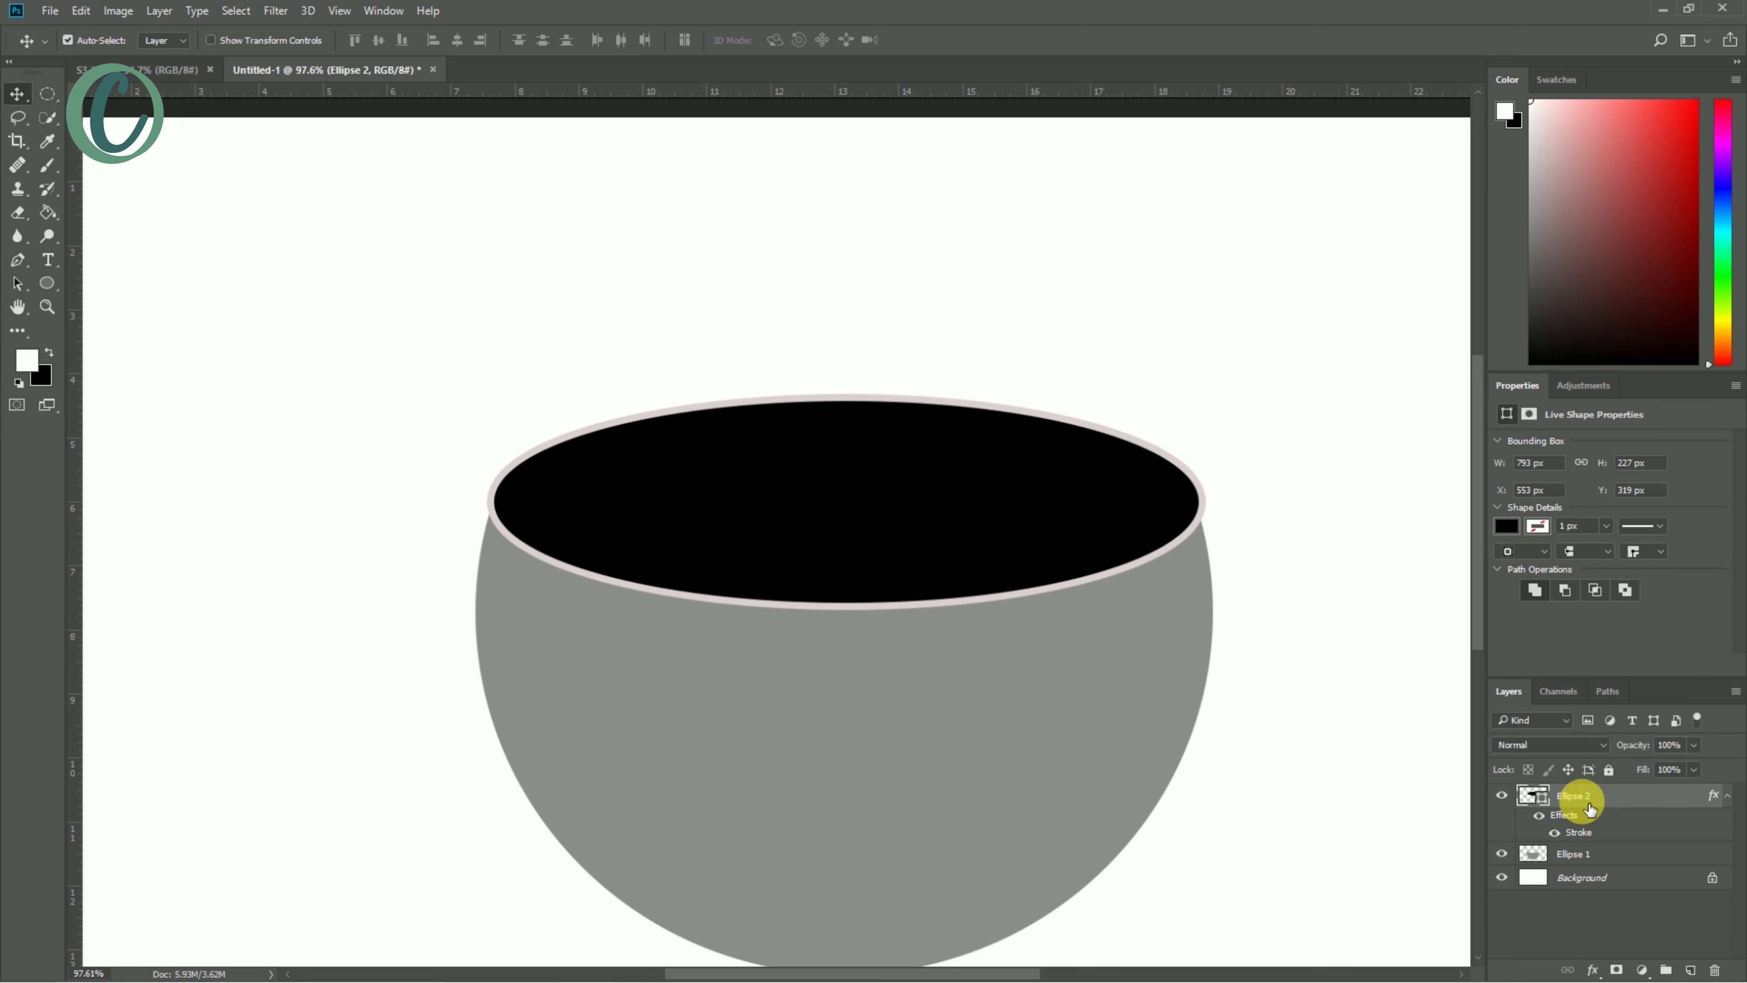
- Change the ellipse's fill from black to a pale grey-blue
{"action": "left_click", "coordinate": [1190, 303]}
{"action": "mouse_move", "coordinate": [1002, 265]}
{"action": "left_mouse_down"}
{"action": "mouse_move", "coordinate": [975, 281]}
{"action": "mouse_move", "coordinate": [987, 196]}
{"action": "mouse_move", "coordinate": [961, 240]}
{"action": "left_mouse_up"}
{"action": "left_click", "coordinate": [1360, 175]}
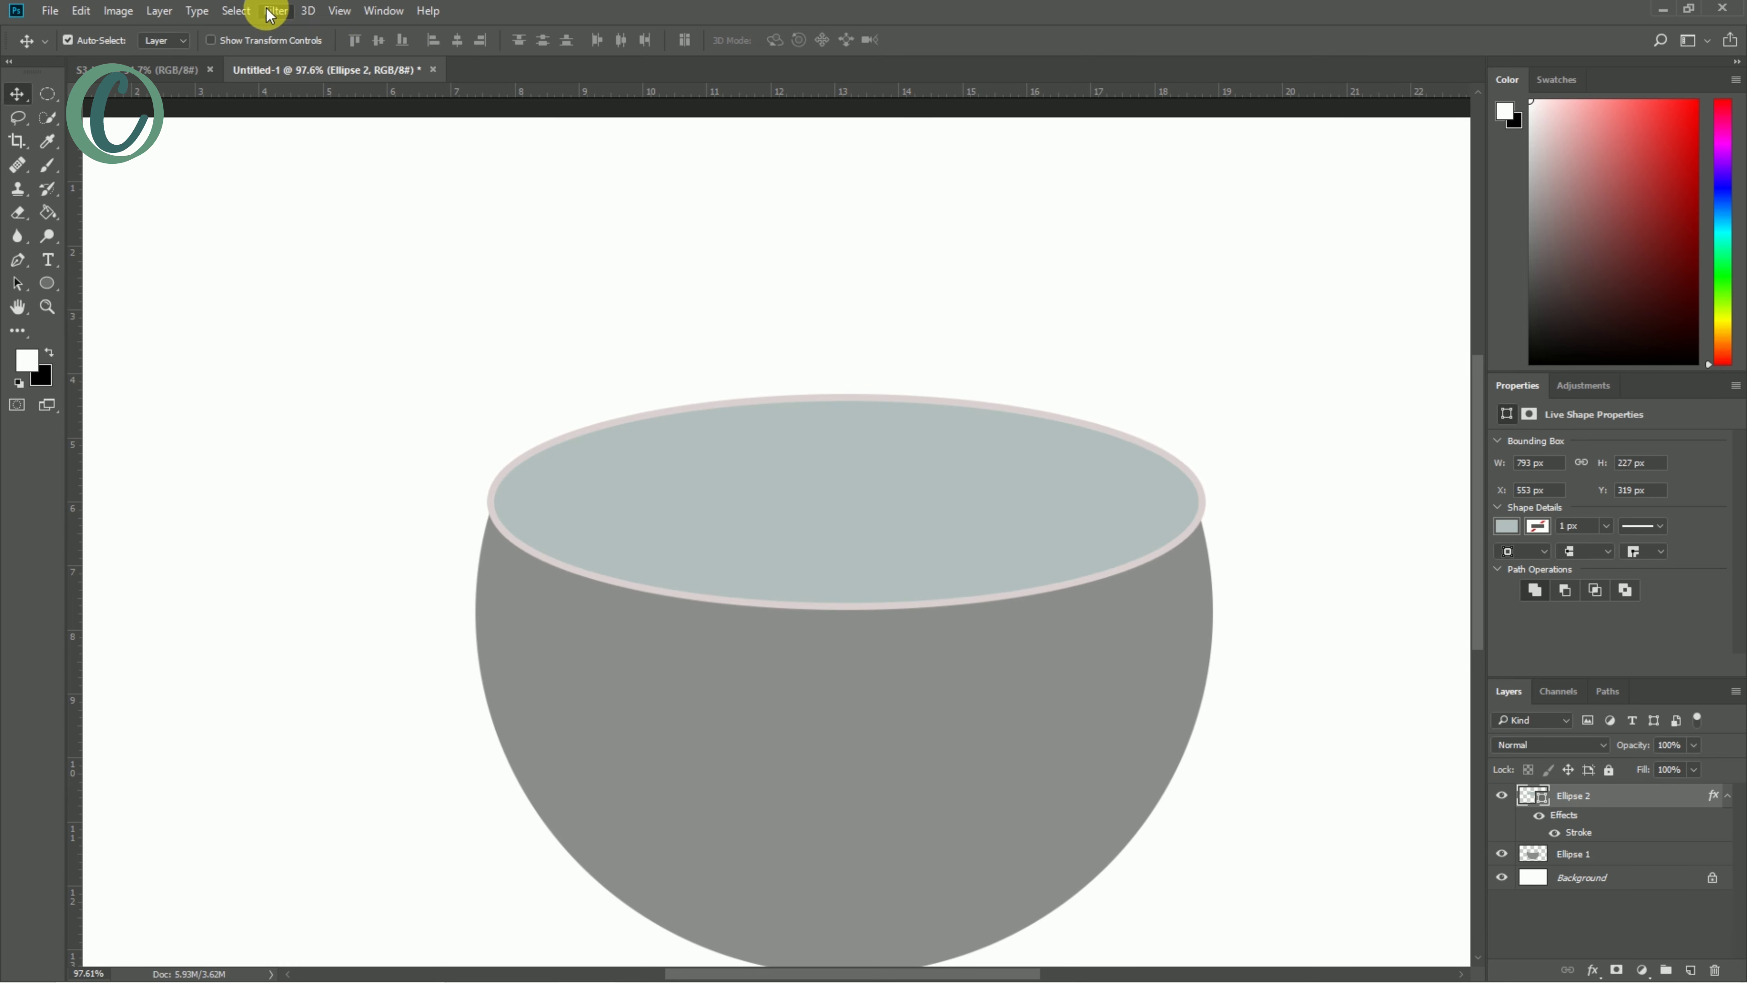
- Apply Add Noise, Motion Blur and a 3.6 px Gaussian Blur to the opening ellipse
{"action": "left_click", "coordinate": [270, 13]}
{"action": "left_click", "coordinate": [610, 329]}
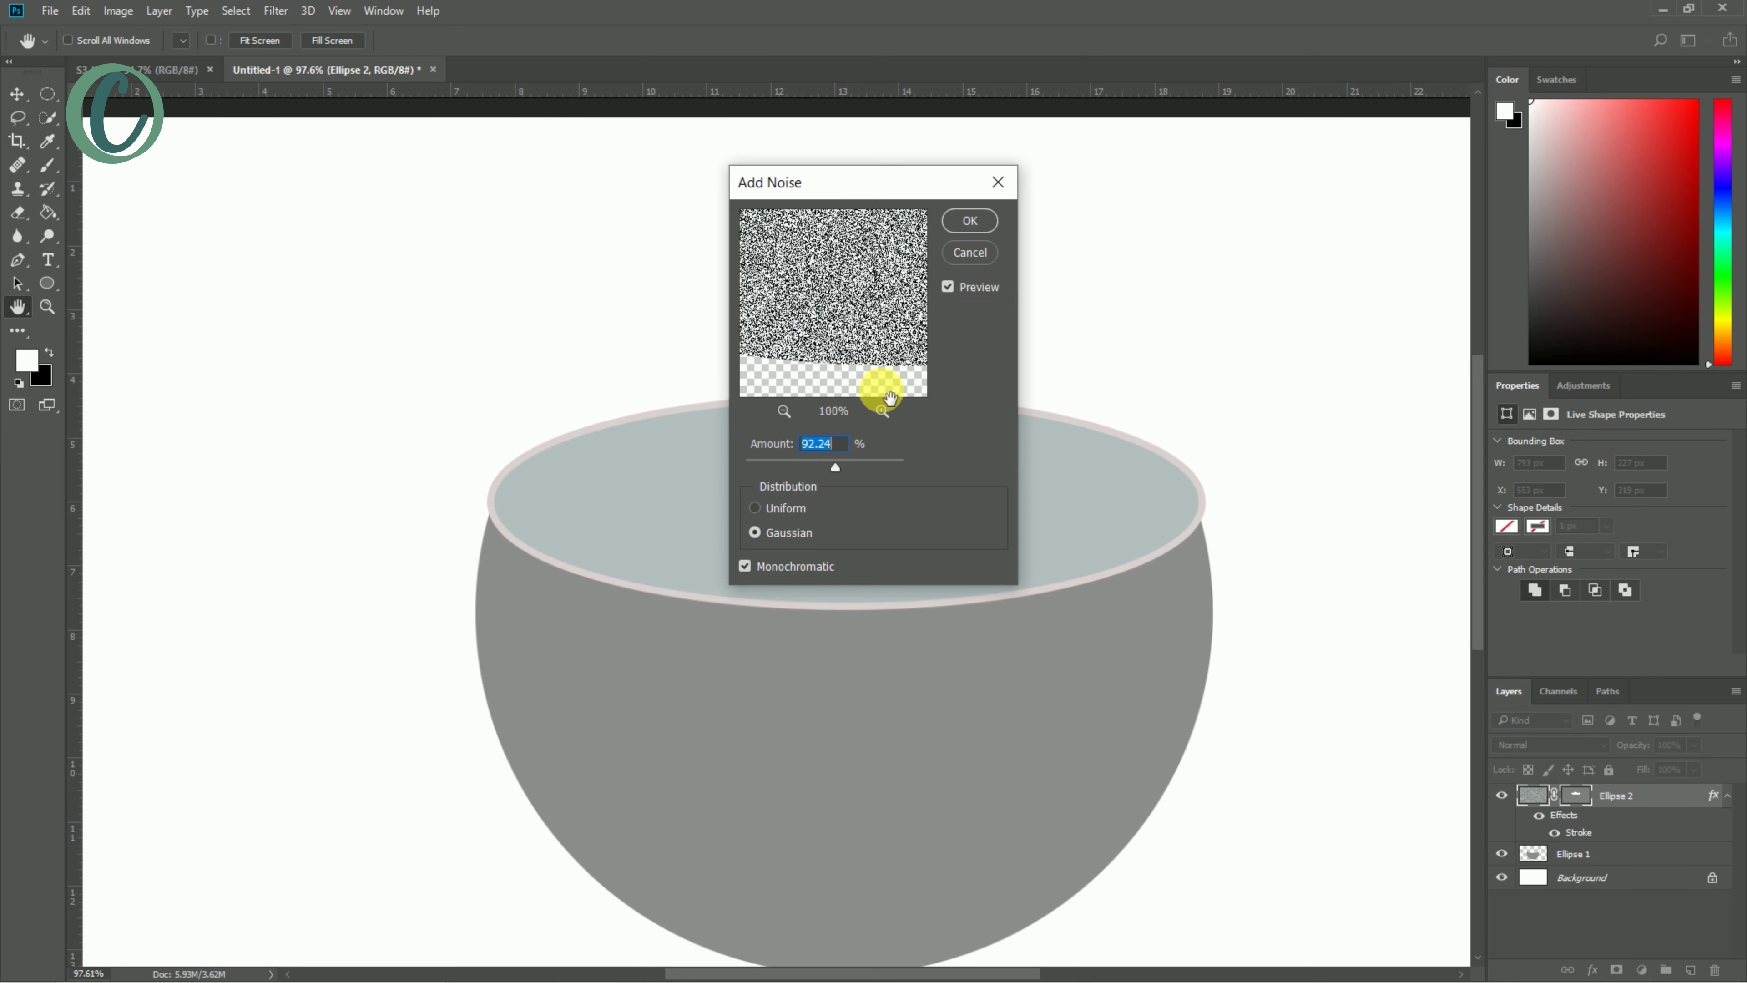
{"action": "left_click", "coordinate": [969, 221]}
{"action": "left_click", "coordinate": [275, 11]}
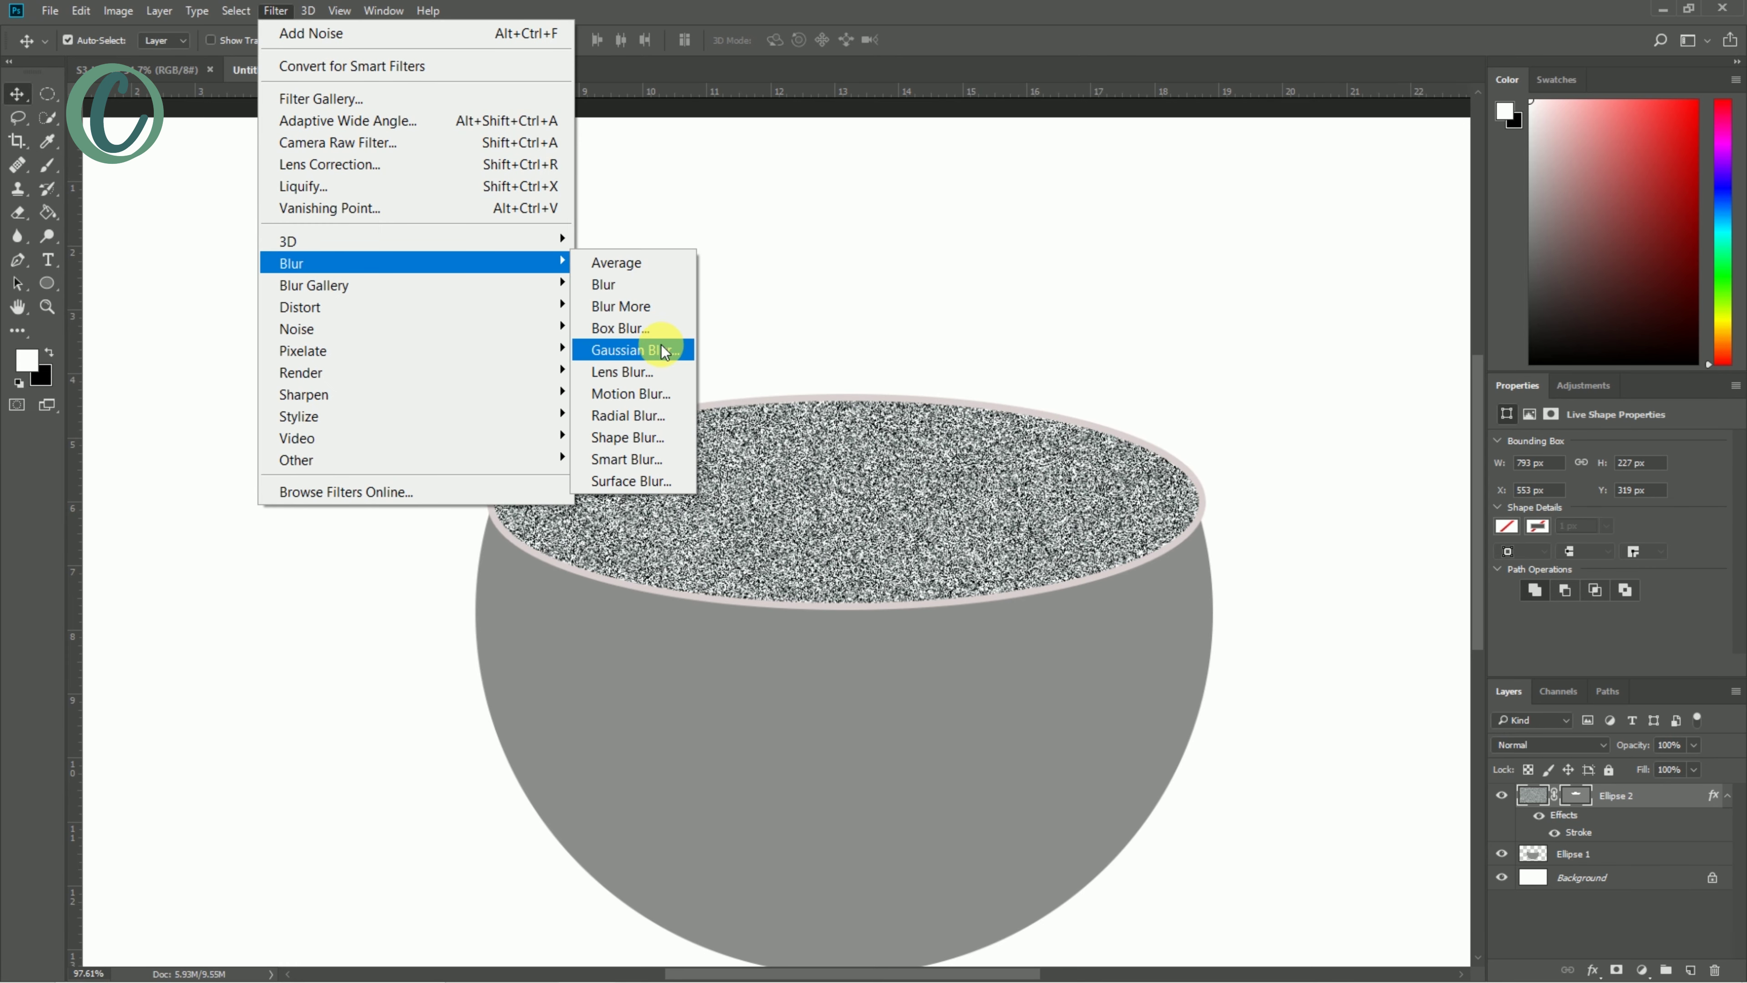
{"action": "left_click", "coordinate": [658, 396]}
{"action": "left_click", "coordinate": [1040, 556]}
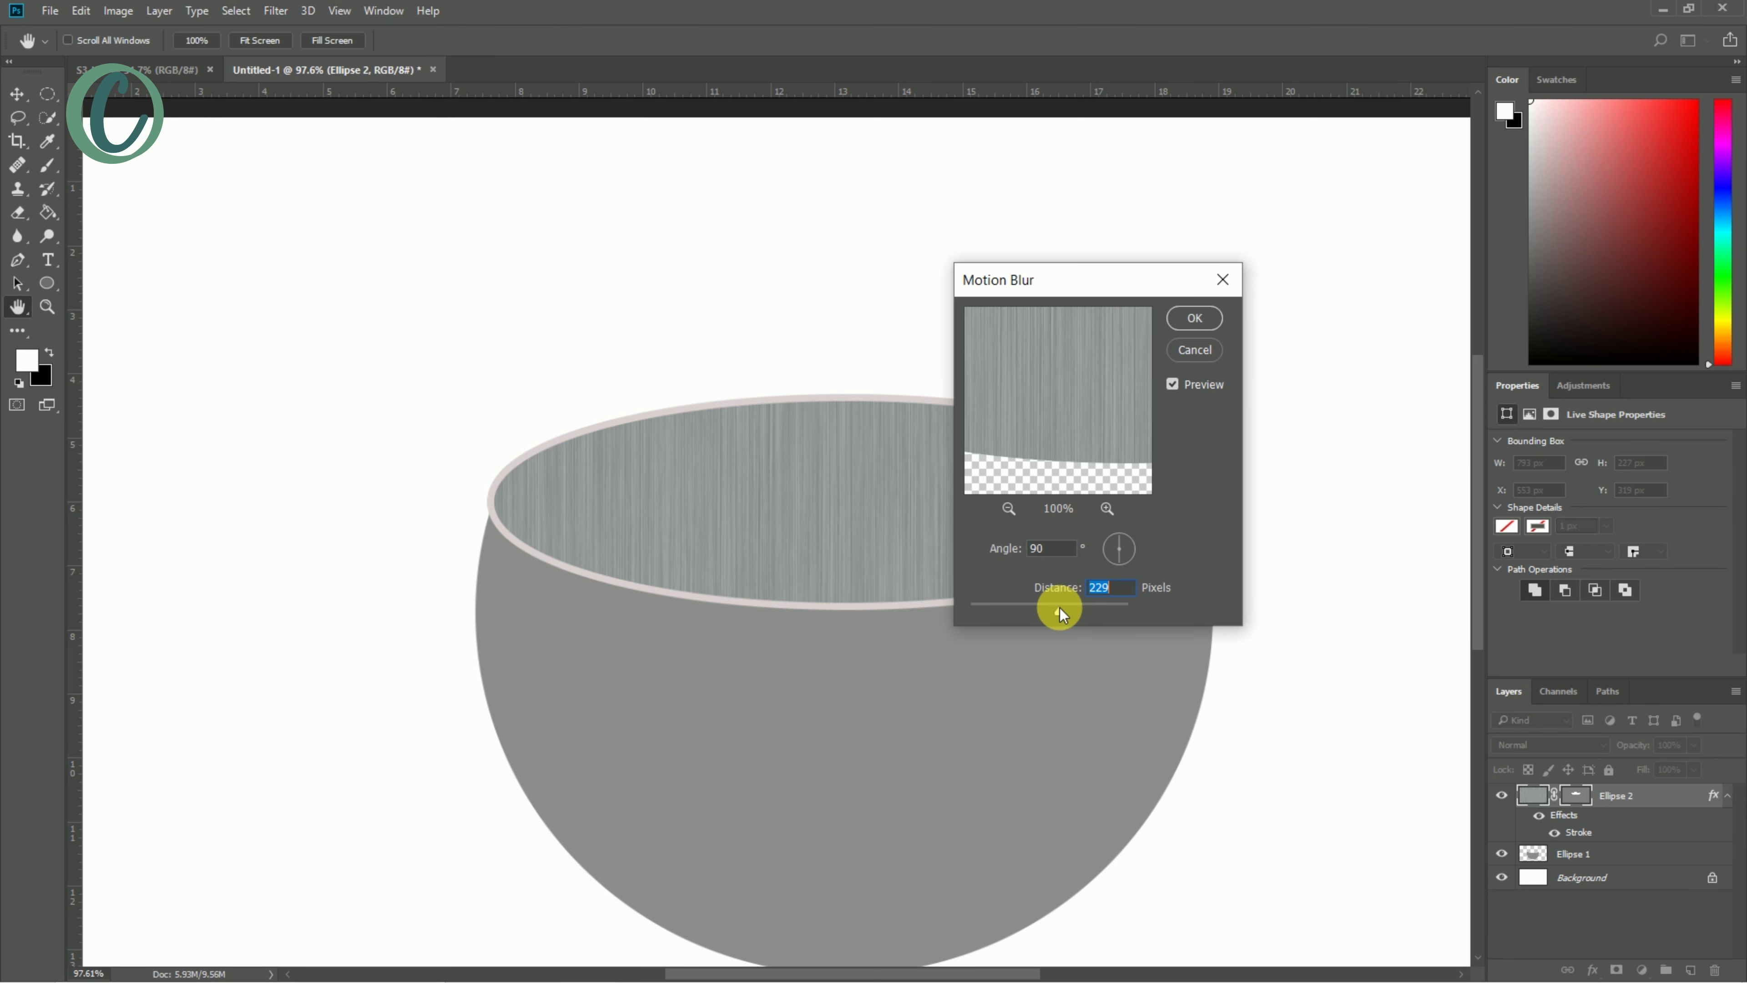
{"action": "left_click", "coordinate": [1188, 323]}
{"action": "left_click", "coordinate": [276, 11]}
{"action": "mouse_move", "coordinate": [291, 263]}
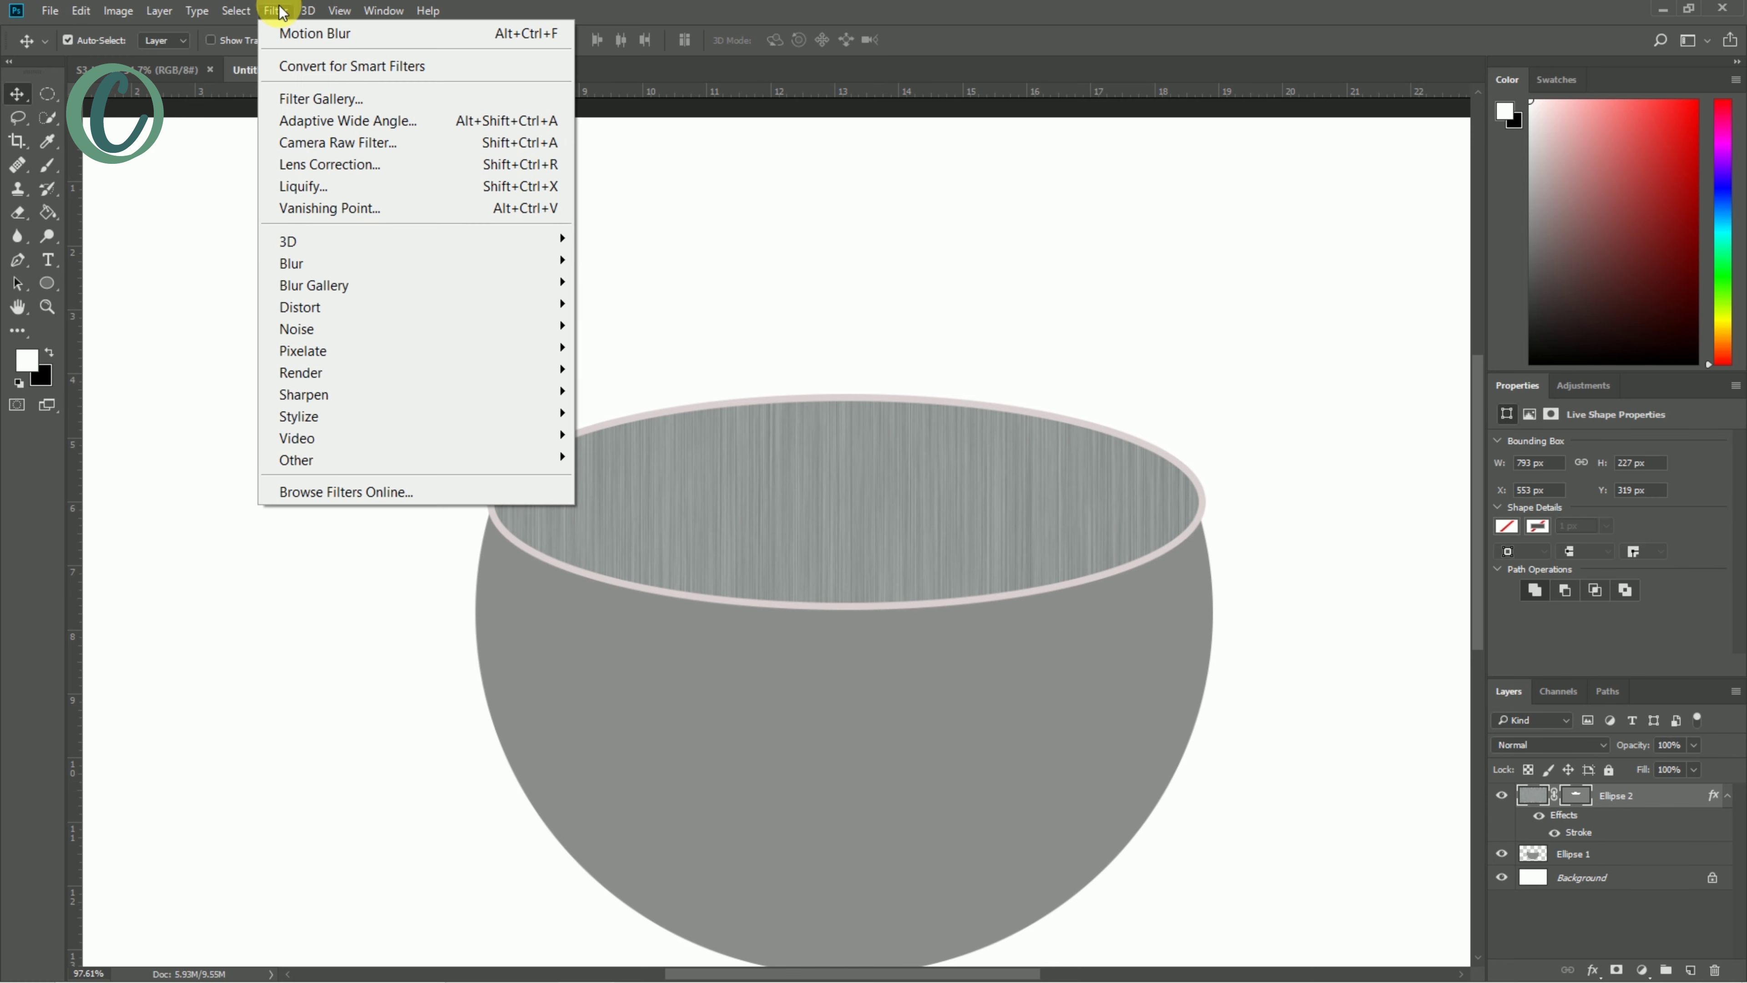
{"action": "left_click", "coordinate": [635, 350]}
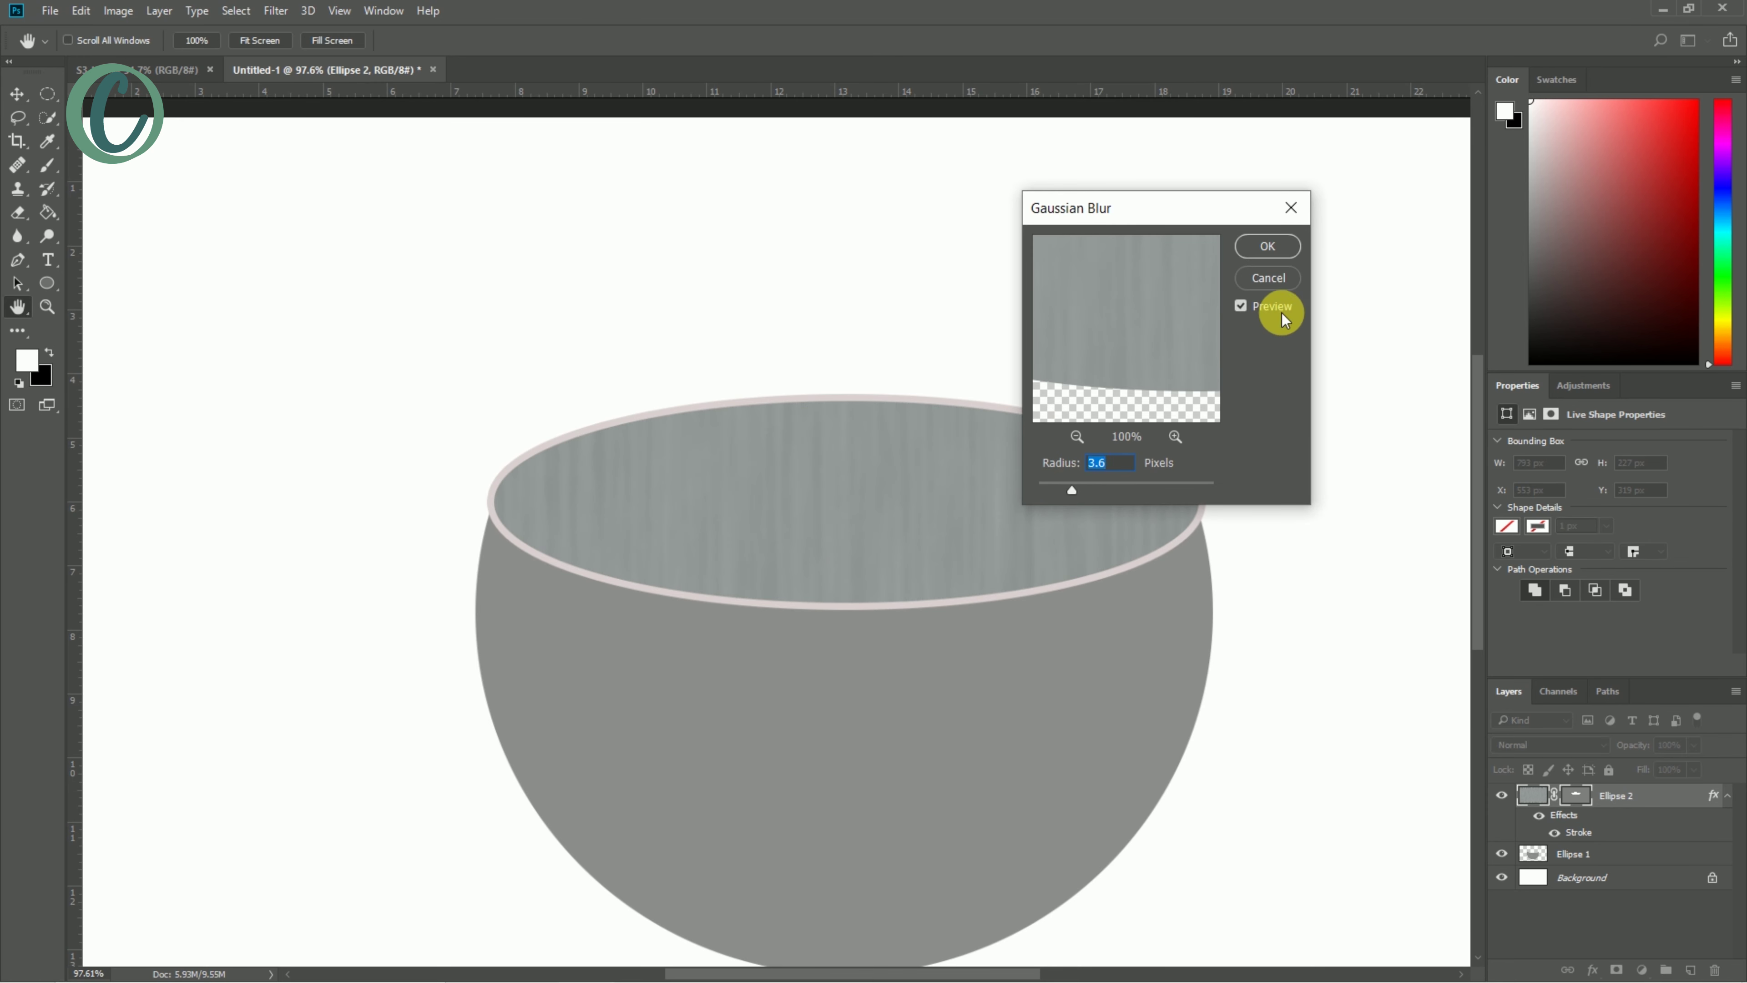
{"action": "left_click", "coordinate": [1268, 246]}
- Scale the bowl shorter and wider with Free Transform
{"action": "key", "text": "ctrl+minus"}
{"action": "key", "text": "ctrl+t"}
{"action": "mouse_move", "coordinate": [776, 859]}
{"action": "left_mouse_down"}
{"action": "mouse_move", "coordinate": [784, 811]}
{"action": "mouse_move", "coordinate": [850, 788]}
{"action": "left_mouse_up"}
{"action": "left_click_drag", "start_coordinate": [1271, 806], "coordinate": [936, 585]}
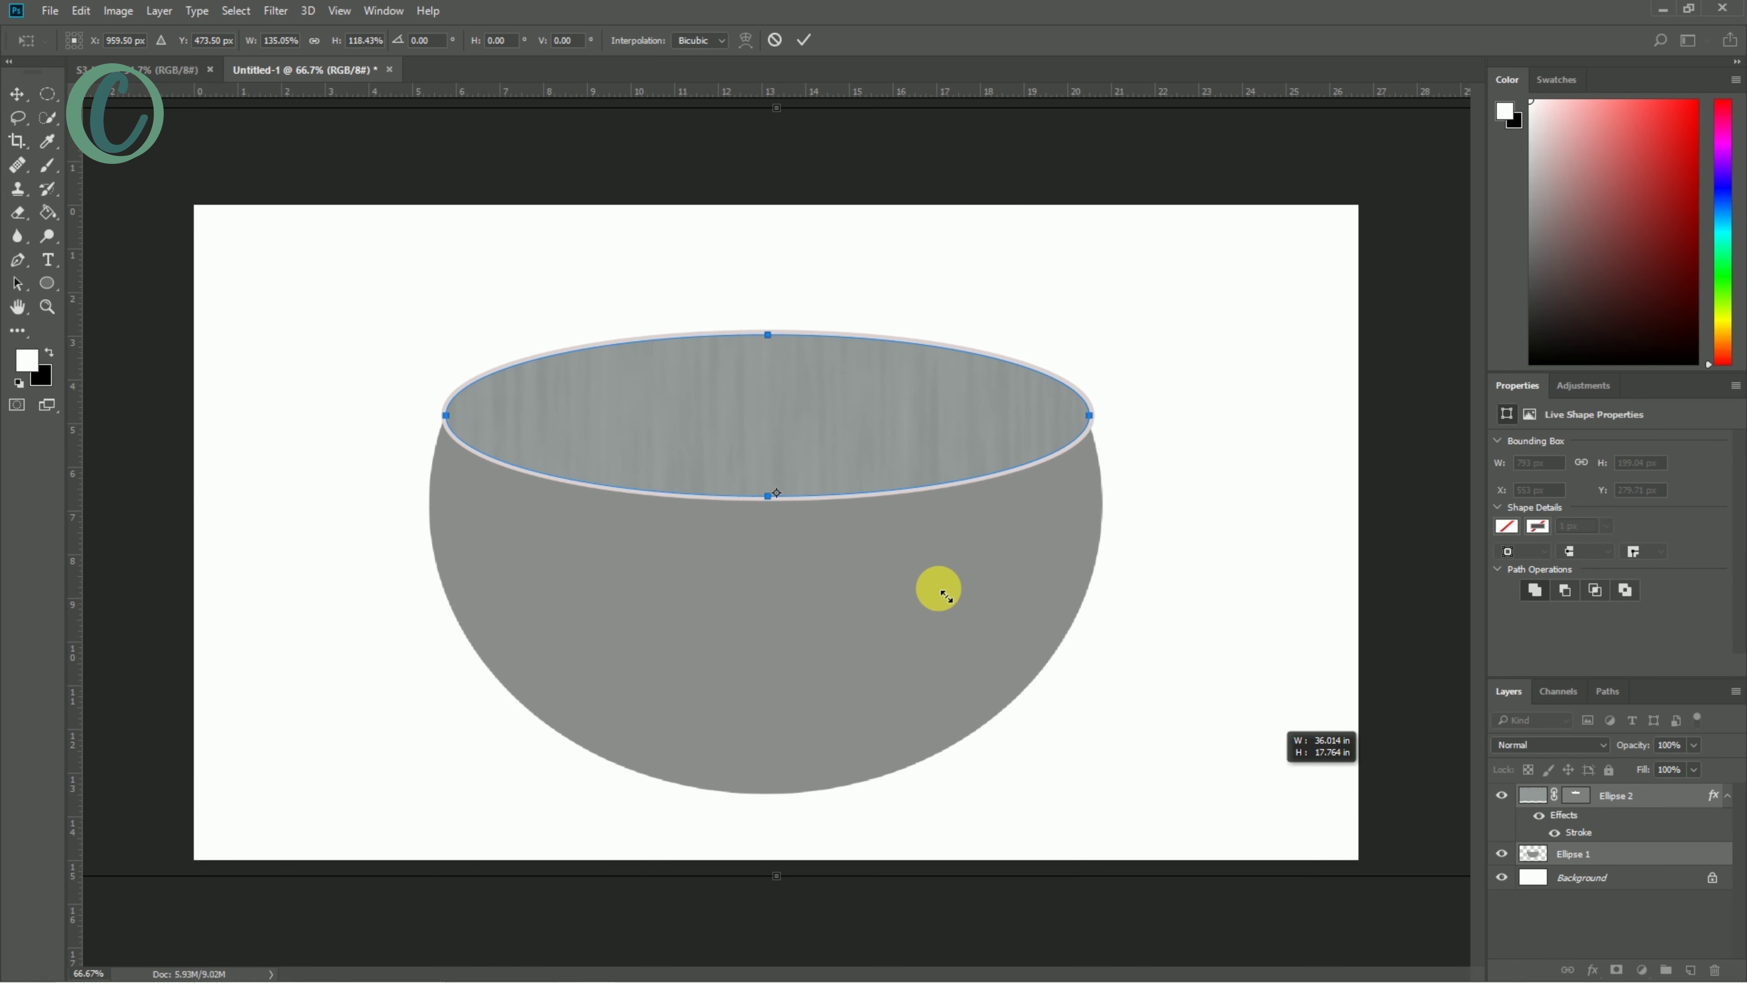
{"action": "key", "text": "Return"}
- Group the bowl layers as Group 1, centre it on the canvas and nudge it up
{"action": "key", "text": "ctrl+g"}
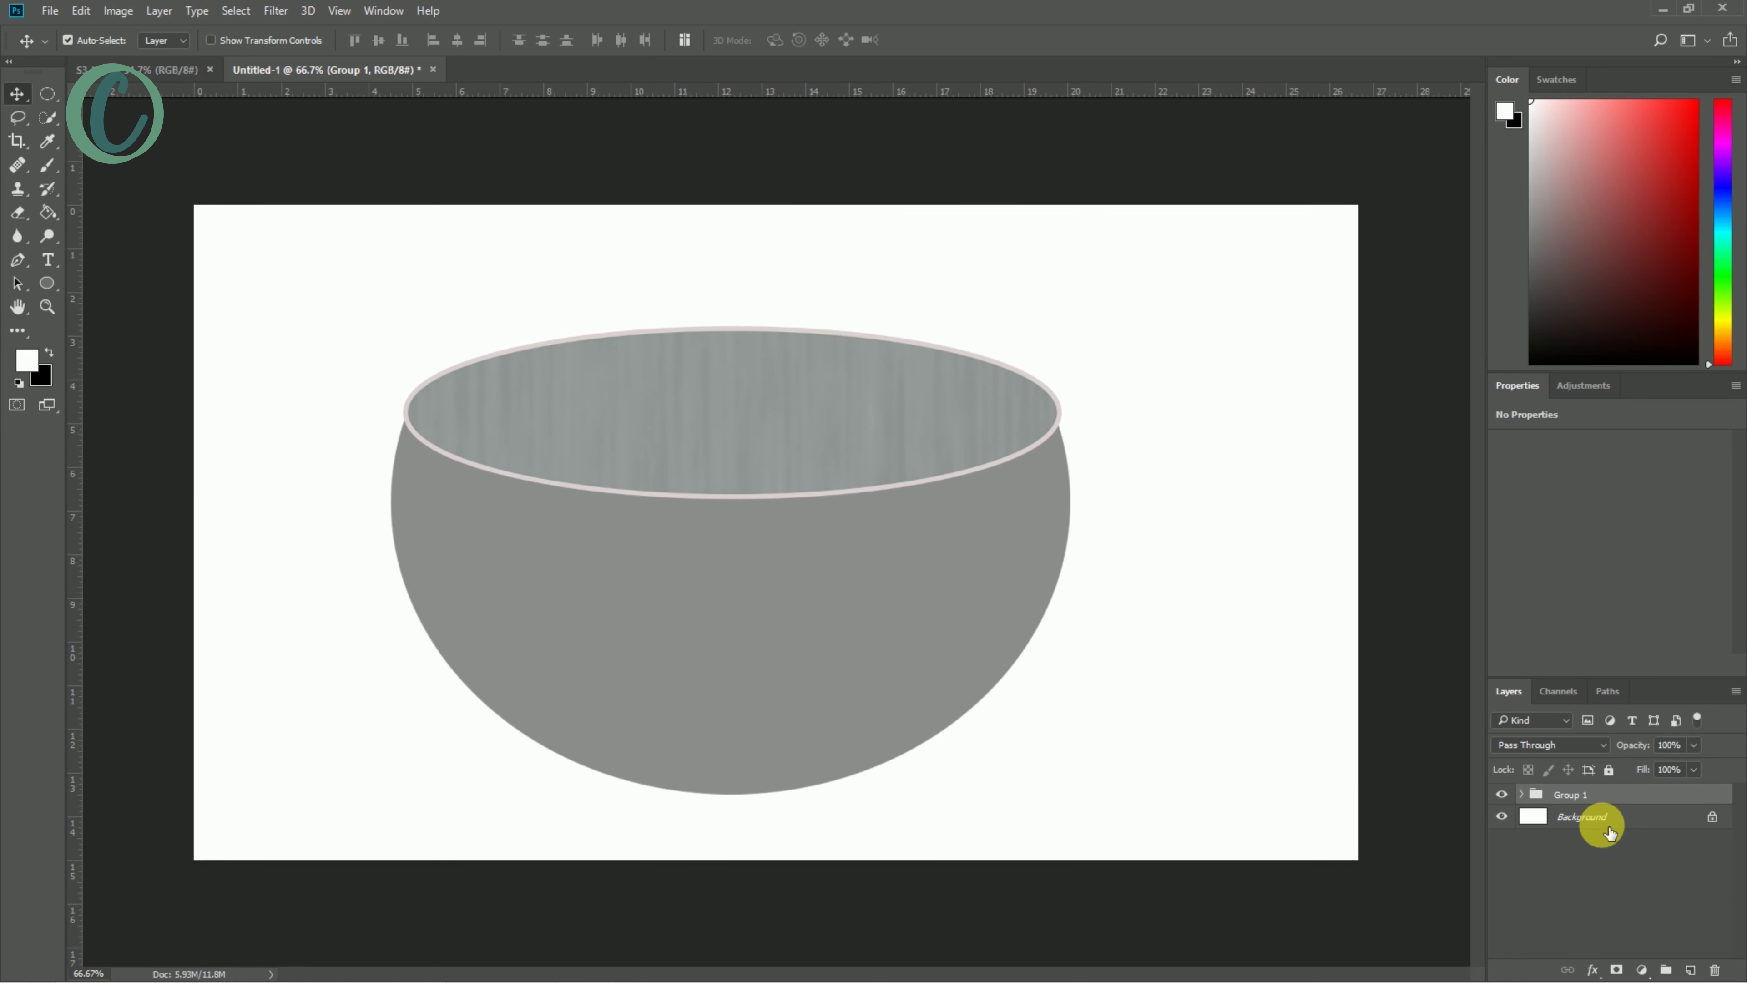
{"action": "left_click", "coordinate": [1595, 816], "text": "shift"}
{"action": "left_click", "coordinate": [457, 40]}
{"action": "left_click", "coordinate": [377, 39]}
{"action": "left_click", "coordinate": [1582, 795]}
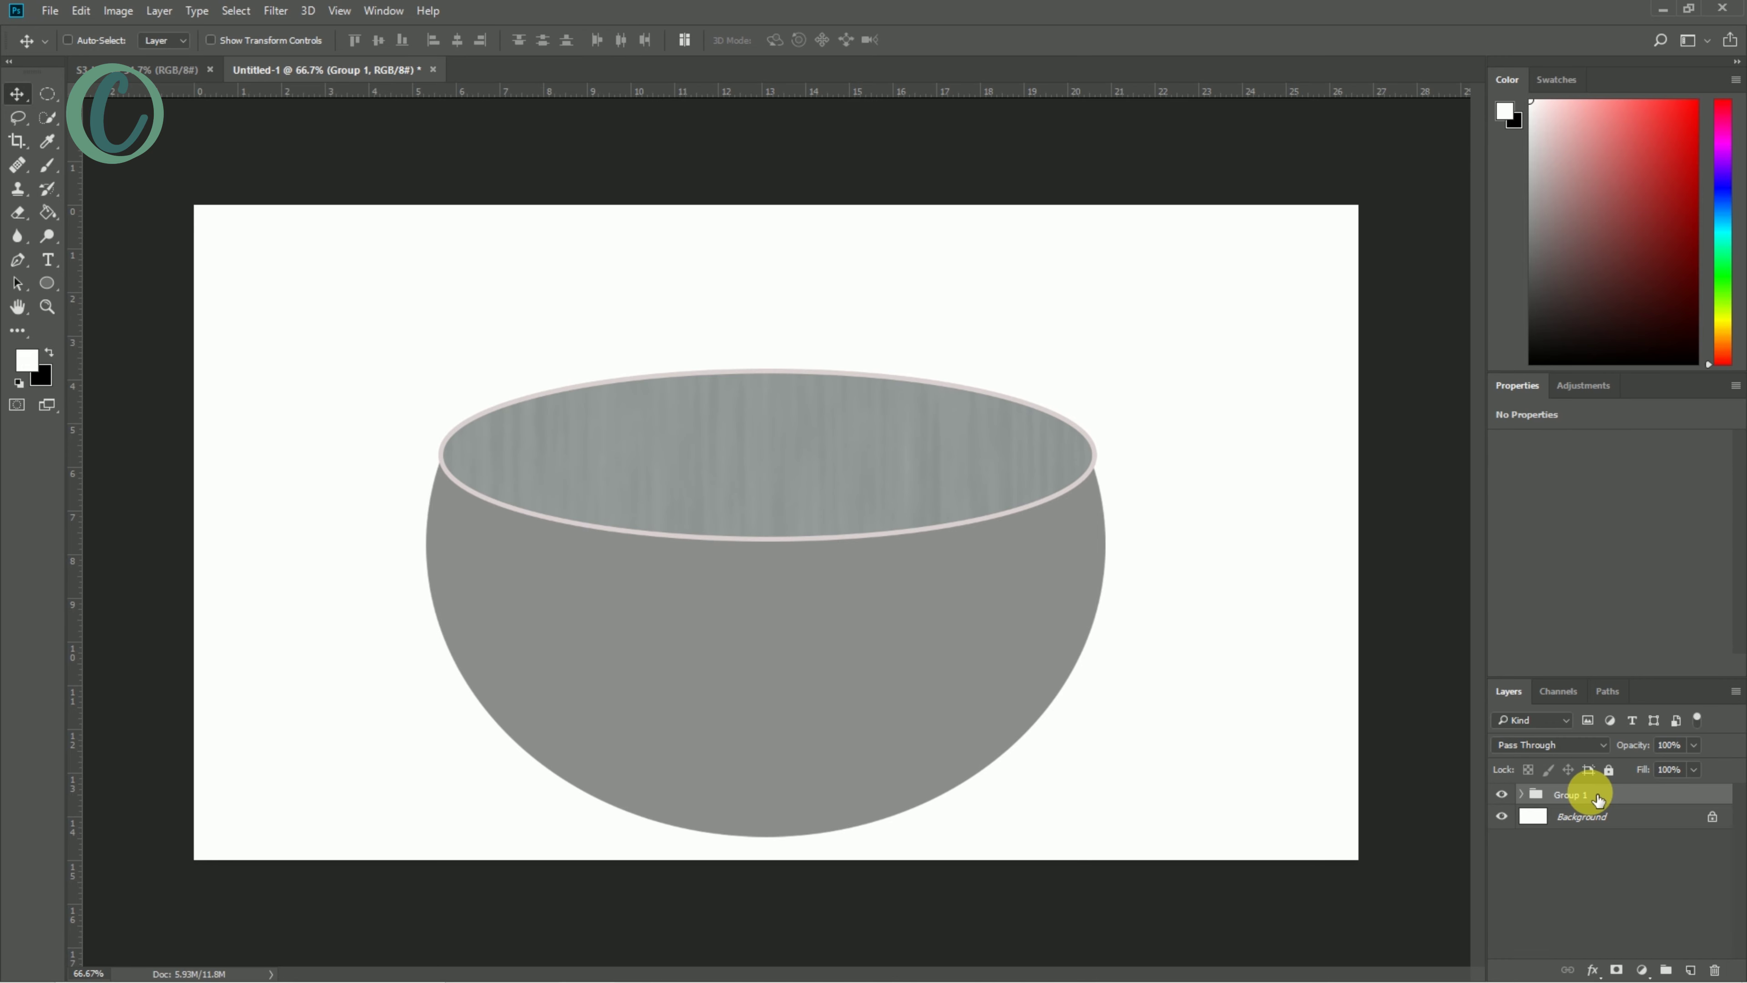
{"action": "key", "text": "shift+Up"}
{"action": "key", "text": "shift+Up"}
{"action": "key", "text": "shift+Up"}
{"action": "left_click_drag", "start_coordinate": [601, 335], "coordinate": [799, 508]}
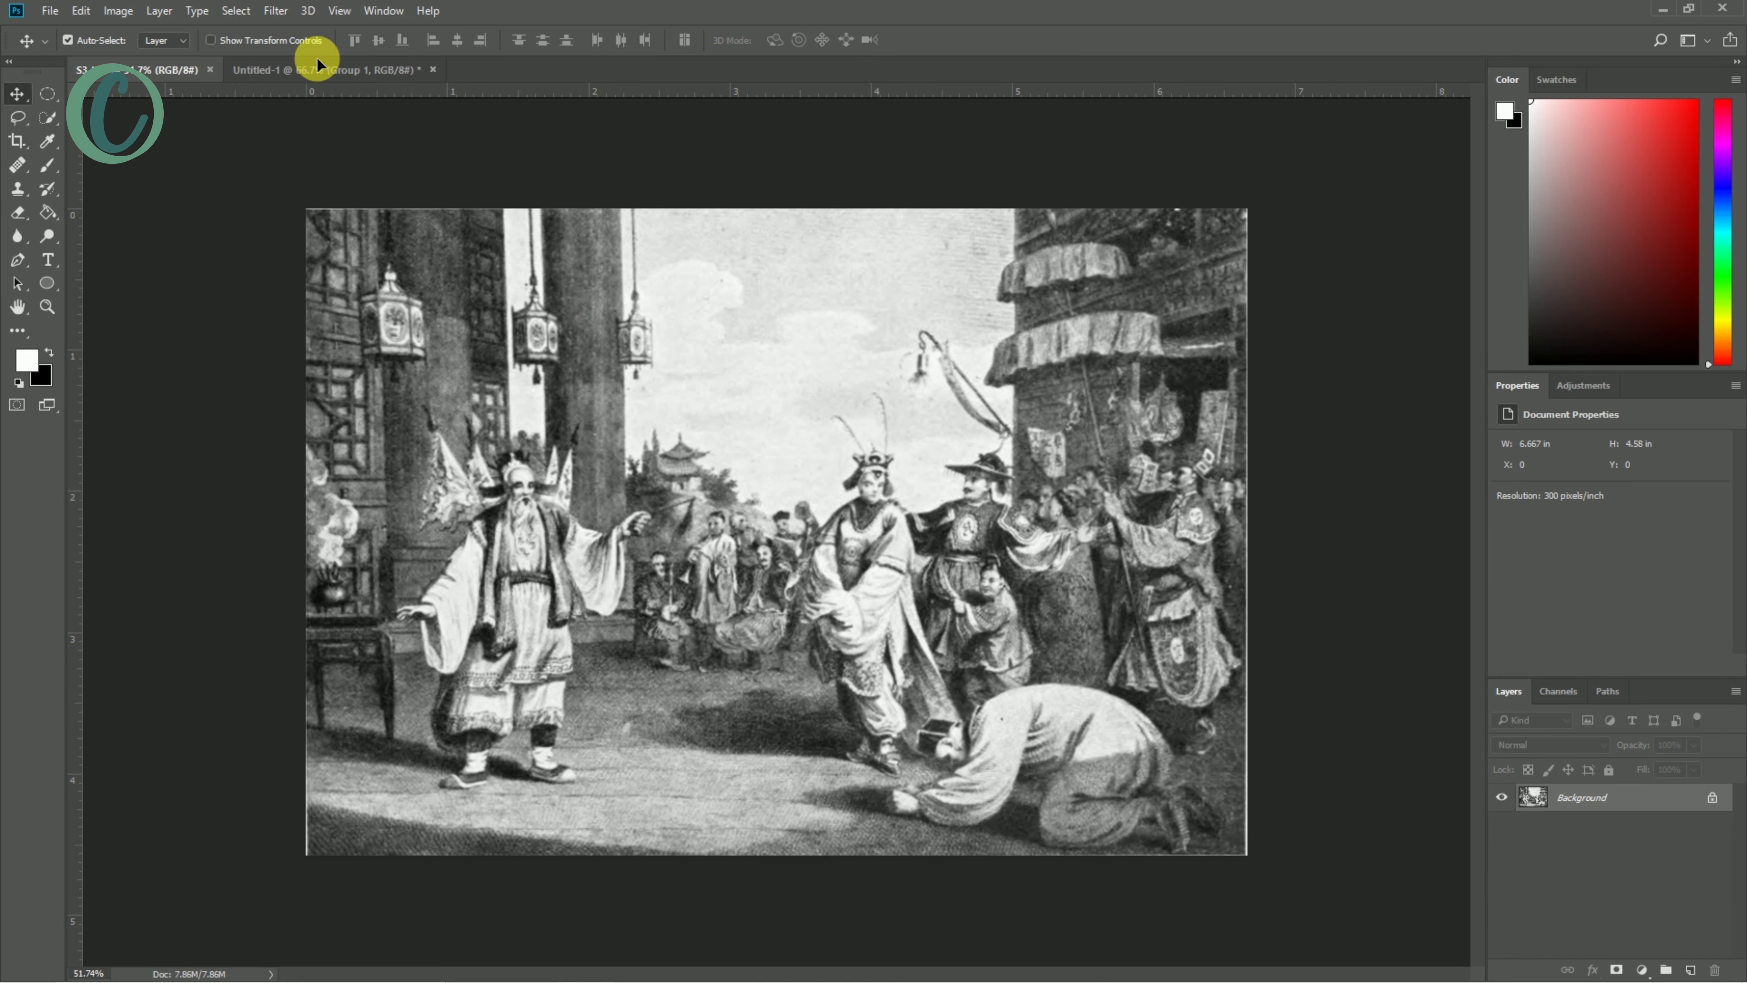
- Scale the engraving to about 67%, set its opacity to 43% and add a layer mask
{"action": "key", "text": "ctrl+t"}
{"action": "mouse_move", "coordinate": [1357, 858]}
{"action": "left_mouse_down"}
{"action": "mouse_move", "coordinate": [1154, 833]}
{"action": "mouse_move", "coordinate": [1099, 741]}
{"action": "mouse_move", "coordinate": [1121, 764]}
{"action": "left_mouse_up"}
{"action": "left_click", "coordinate": [803, 40]}
{"action": "left_click", "coordinate": [1694, 745]}
{"action": "left_click_drag", "start_coordinate": [1698, 765], "coordinate": [1646, 764]}
{"action": "left_click", "coordinate": [1617, 969]}
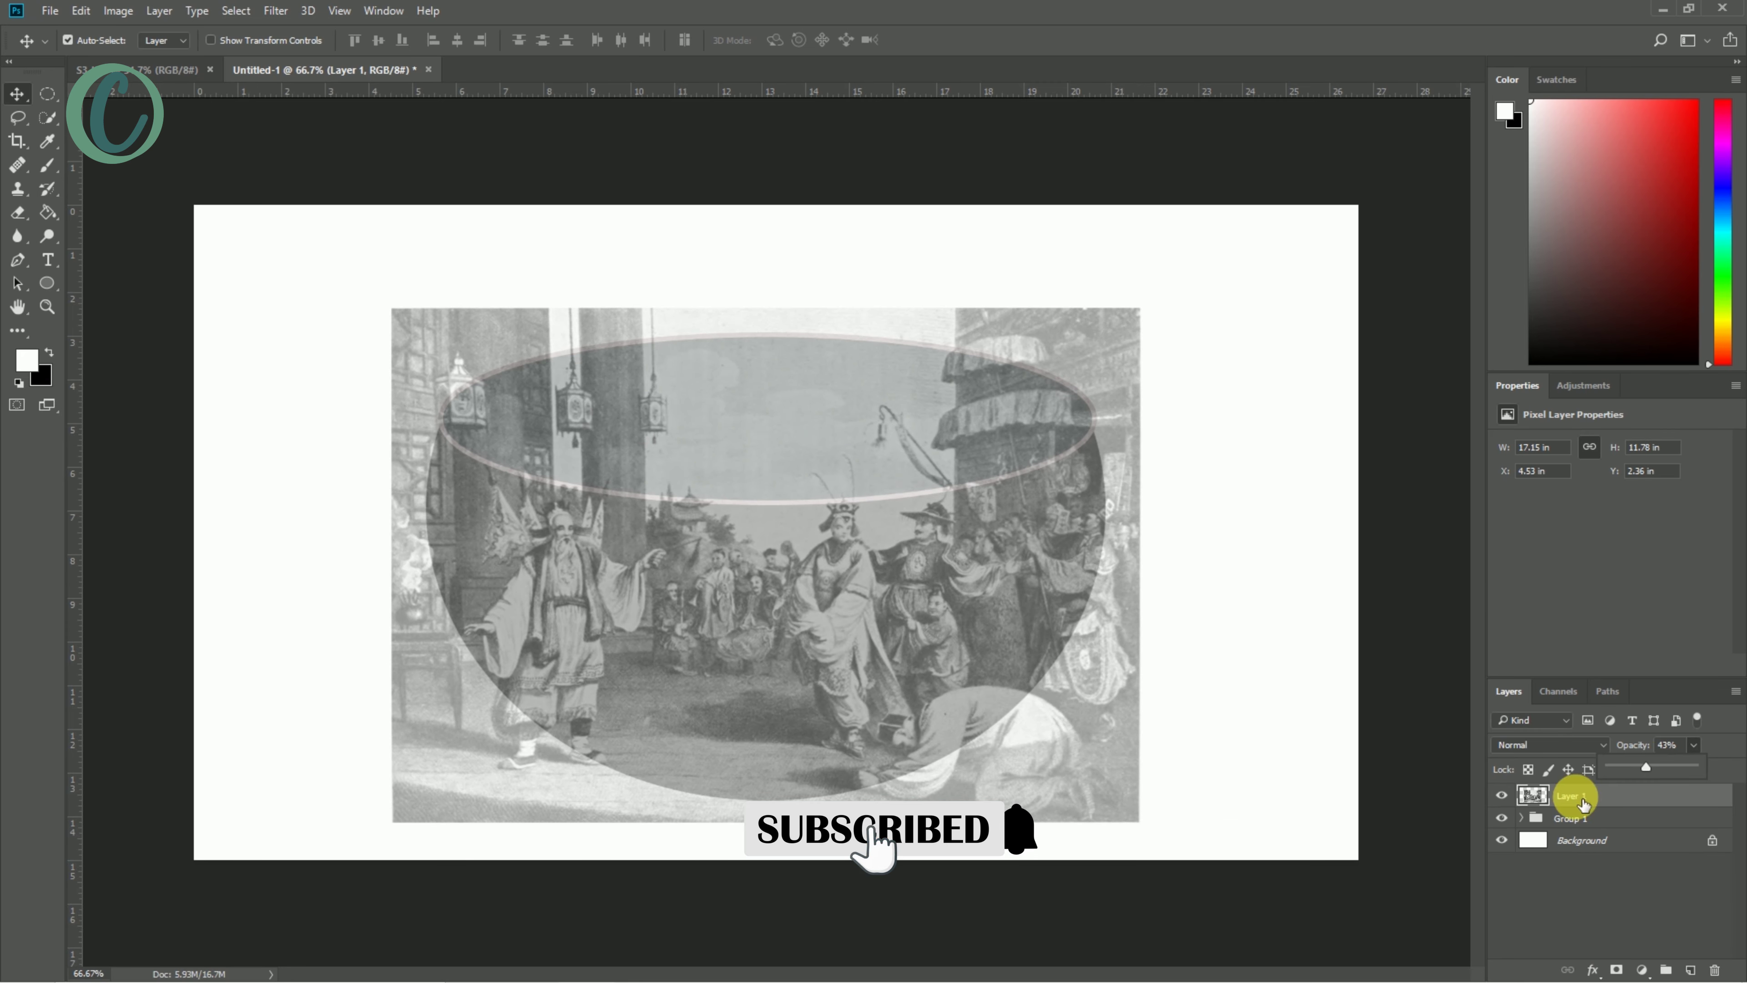
- Brush black on the mask to fade the engraving's top-left corner and left edge
{"action": "left_click", "coordinate": [47, 165]}
{"action": "key", "text": "x"}
{"action": "scroll", "coordinate": [399, 320], "scroll_direction": "up", "scroll_amount": 3}
{"action": "left_click_drag", "start_coordinate": [619, 268], "coordinate": [446, 245]}
{"action": "scroll", "coordinate": [447, 245], "scroll_direction": "down", "scroll_amount": 2}
{"action": "mouse_move", "coordinate": [234, 195]}
{"action": "left_mouse_down"}
{"action": "mouse_move", "coordinate": [507, 265]}
{"action": "mouse_move", "coordinate": [385, 482]}
{"action": "left_mouse_up"}
{"action": "scroll", "coordinate": [411, 798], "scroll_direction": "up", "scroll_amount": 1}
- Mask away the engraving's bottom, corners and side edges outside the bowl
{"action": "left_click", "coordinate": [409, 839], "text": "shift"}
{"action": "left_click", "coordinate": [293, 858], "text": "shift"}
{"action": "scroll", "coordinate": [163, 893], "scroll_direction": "down", "scroll_amount": 2}
{"action": "left_click_drag", "start_coordinate": [1183, 730], "coordinate": [956, 836]}
{"action": "left_click", "coordinate": [716, 921], "text": "shift"}
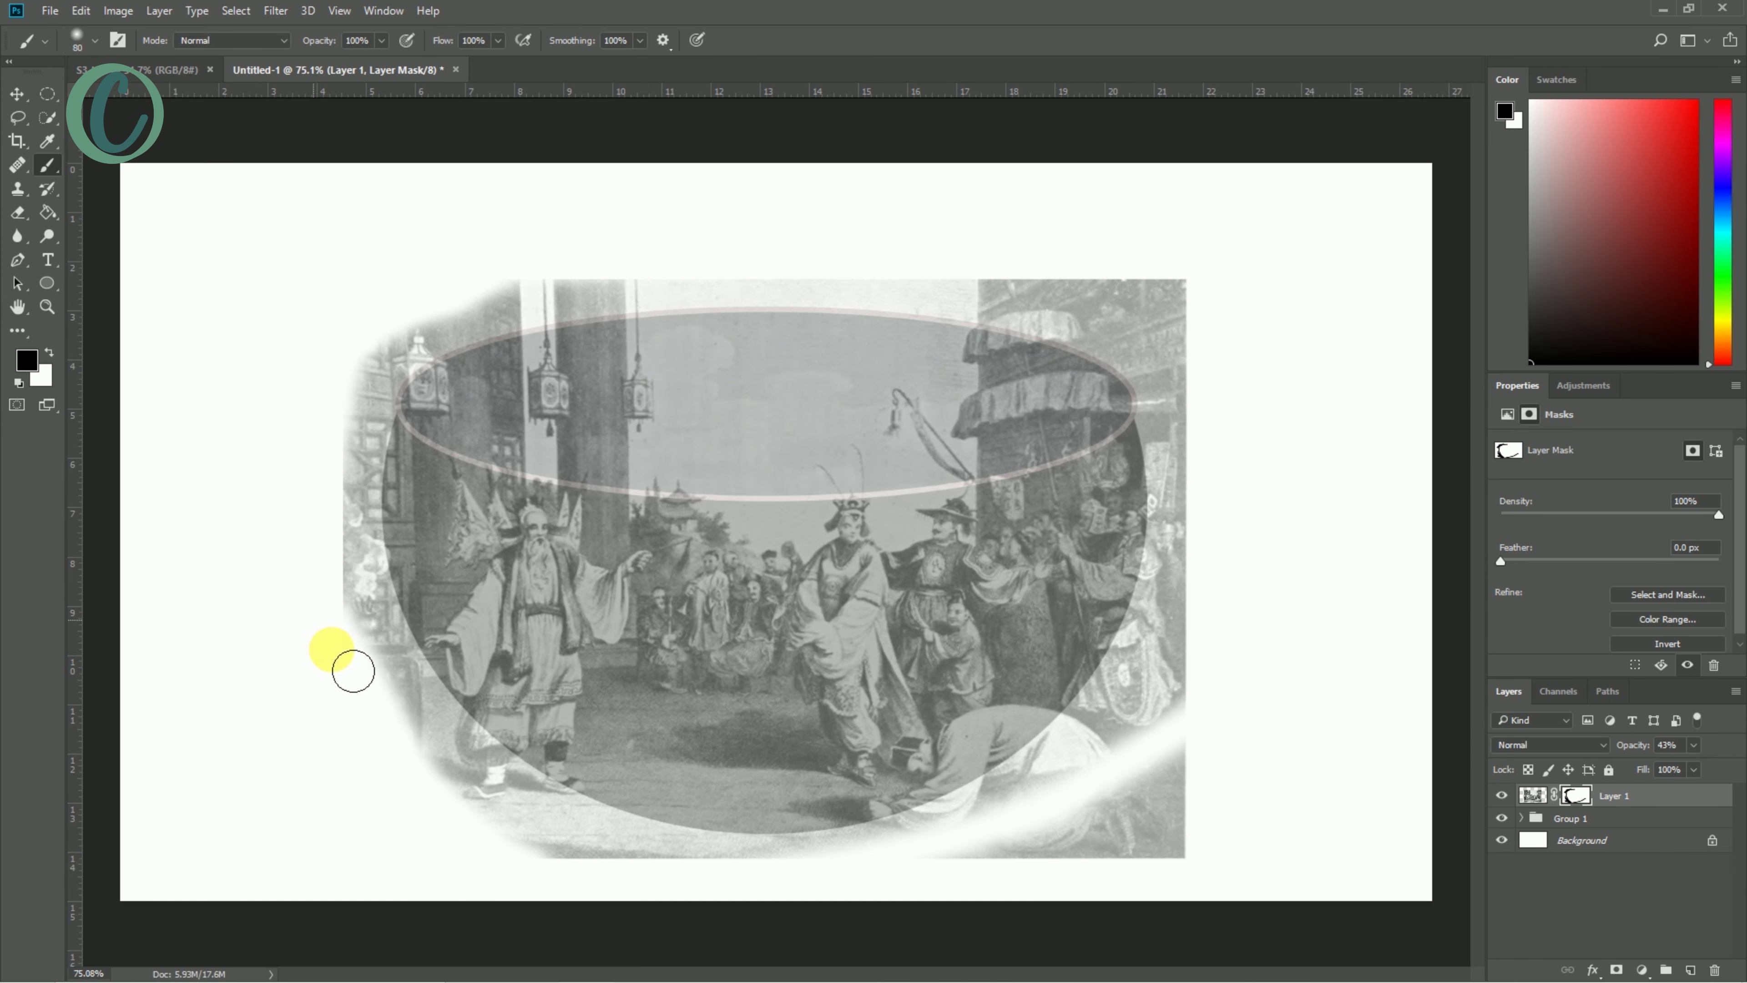
{"action": "left_click_drag", "start_coordinate": [331, 663], "coordinate": [496, 888]}
{"action": "left_click_drag", "start_coordinate": [1060, 878], "coordinate": [1130, 873]}
{"action": "mouse_move", "coordinate": [1166, 276]}
{"action": "left_mouse_down"}
{"action": "mouse_move", "coordinate": [1159, 351]}
{"action": "mouse_move", "coordinate": [1135, 285]}
{"action": "mouse_move", "coordinate": [924, 898]}
{"action": "left_mouse_up"}
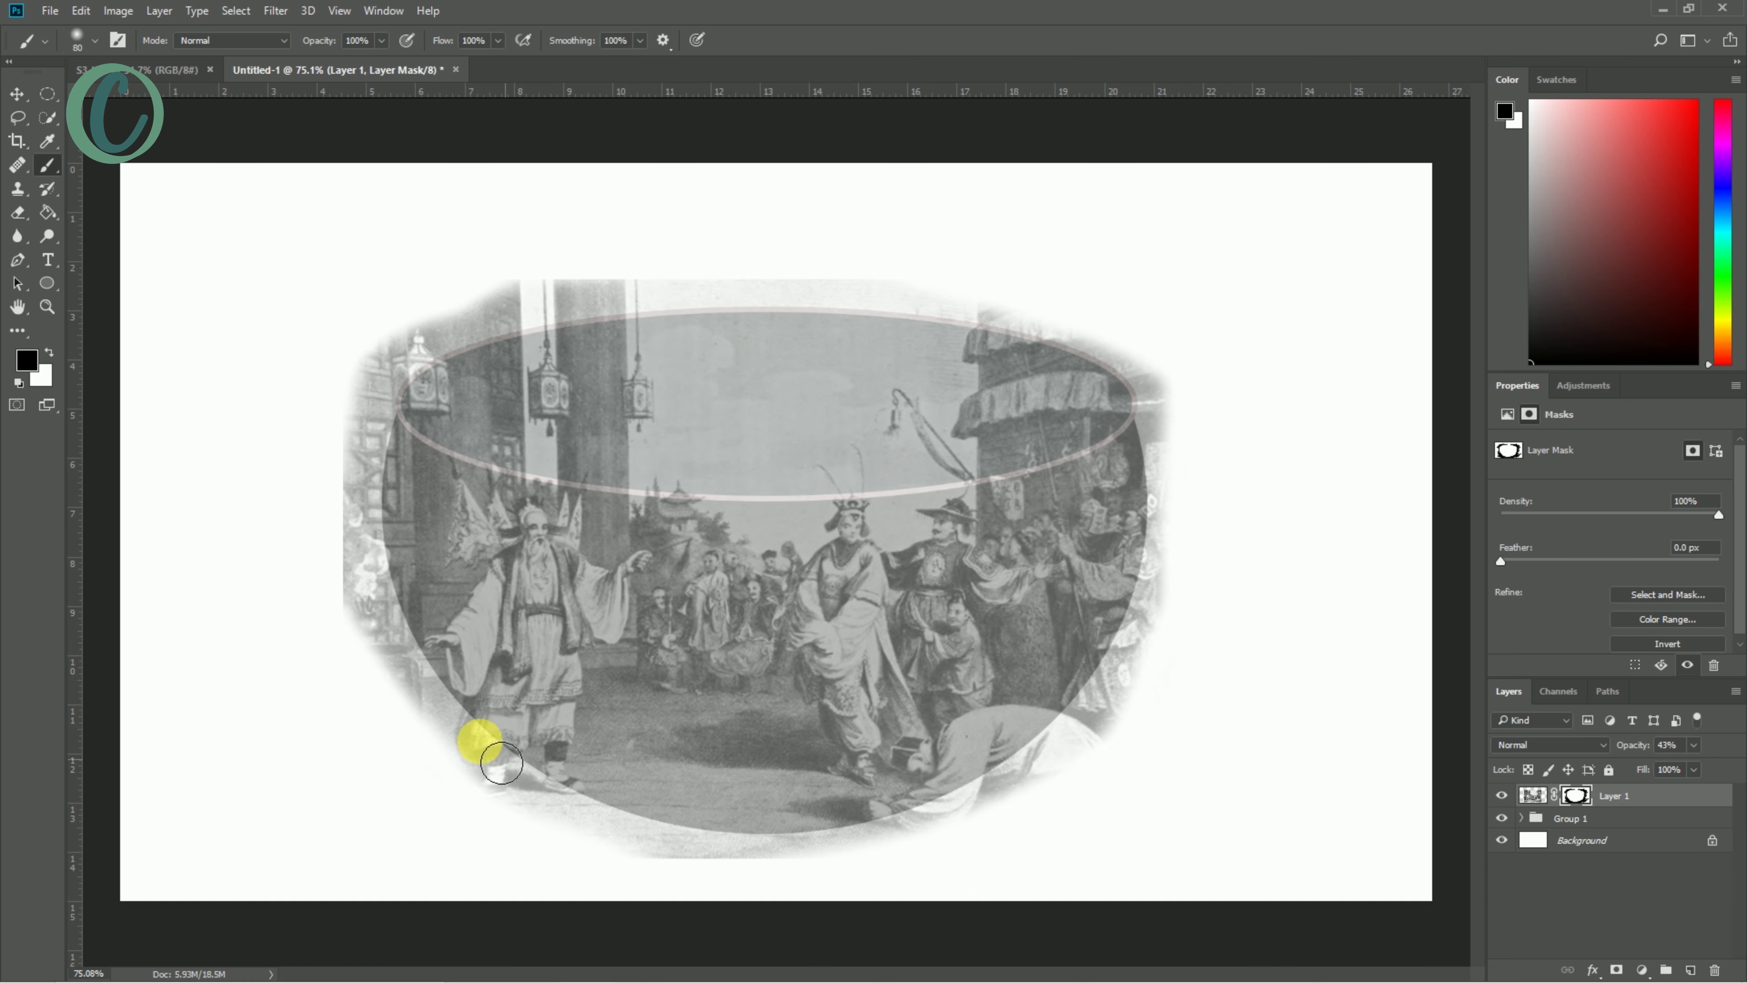
{"action": "left_click_drag", "start_coordinate": [349, 399], "coordinate": [410, 787]}
- With a 20 px brush, trace the mask along the bowl's left rim and bottom curve
{"action": "left_click", "coordinate": [102, 43]}
{"action": "scroll", "coordinate": [343, 449], "scroll_direction": "up", "scroll_amount": 3}
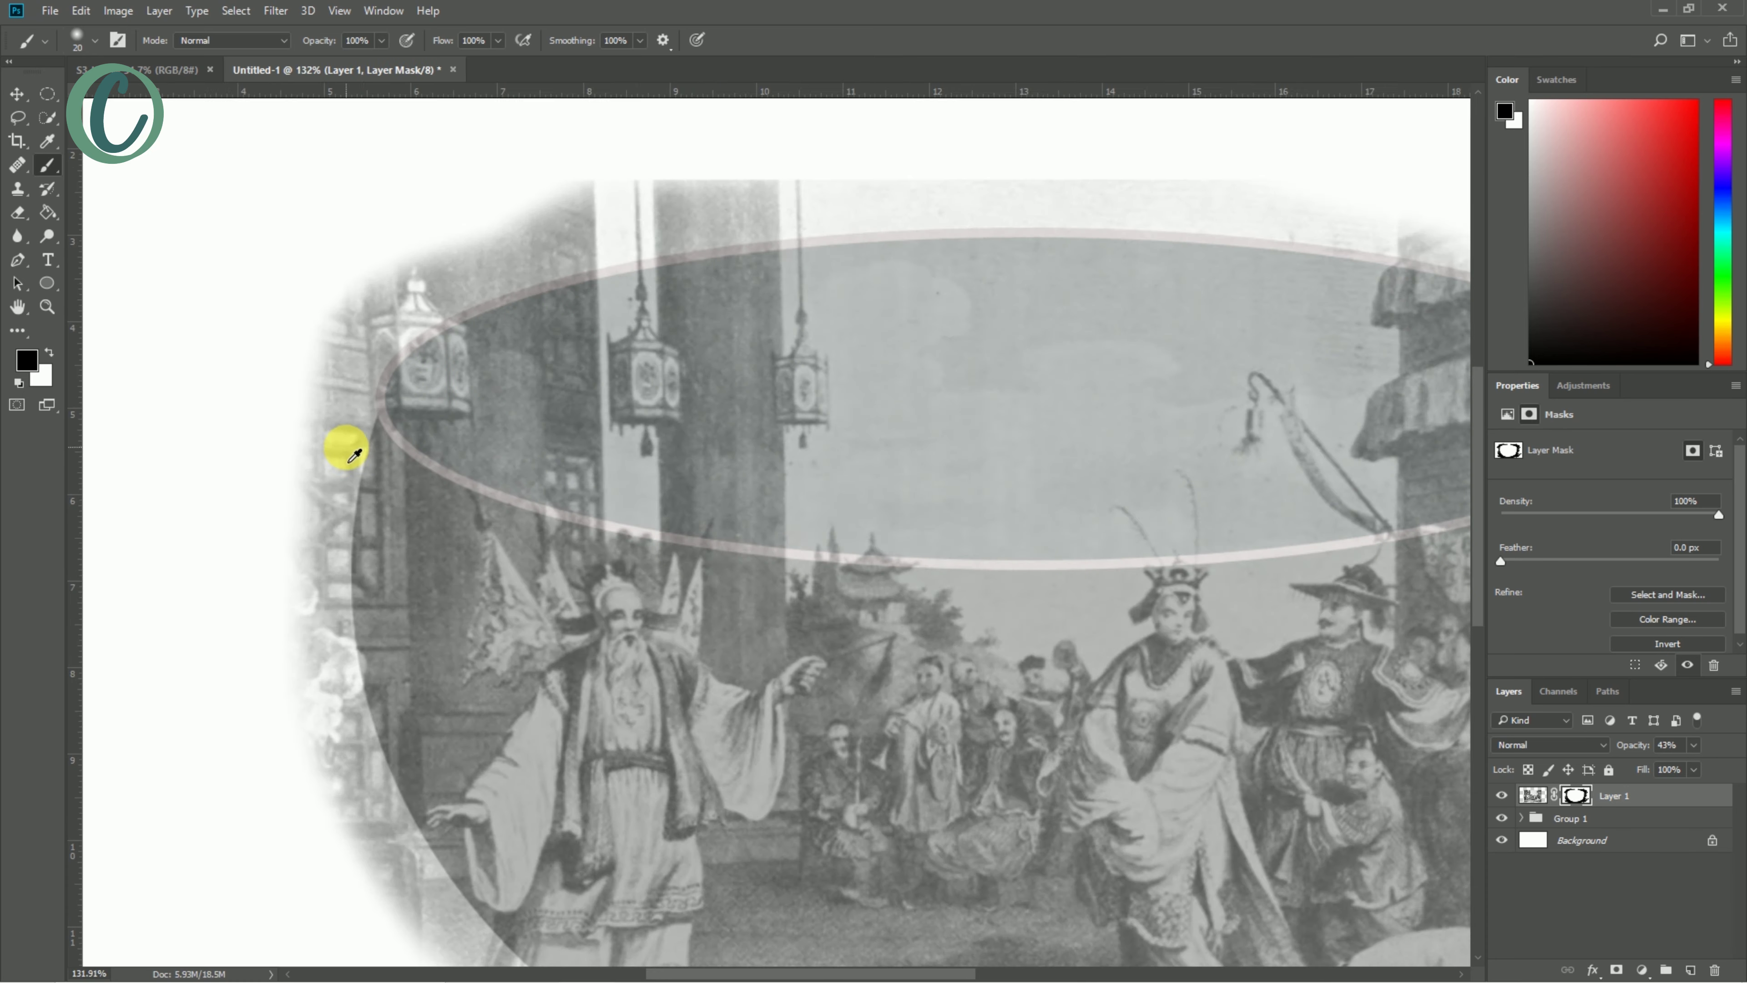
{"action": "key", "text": "ctrl+0"}
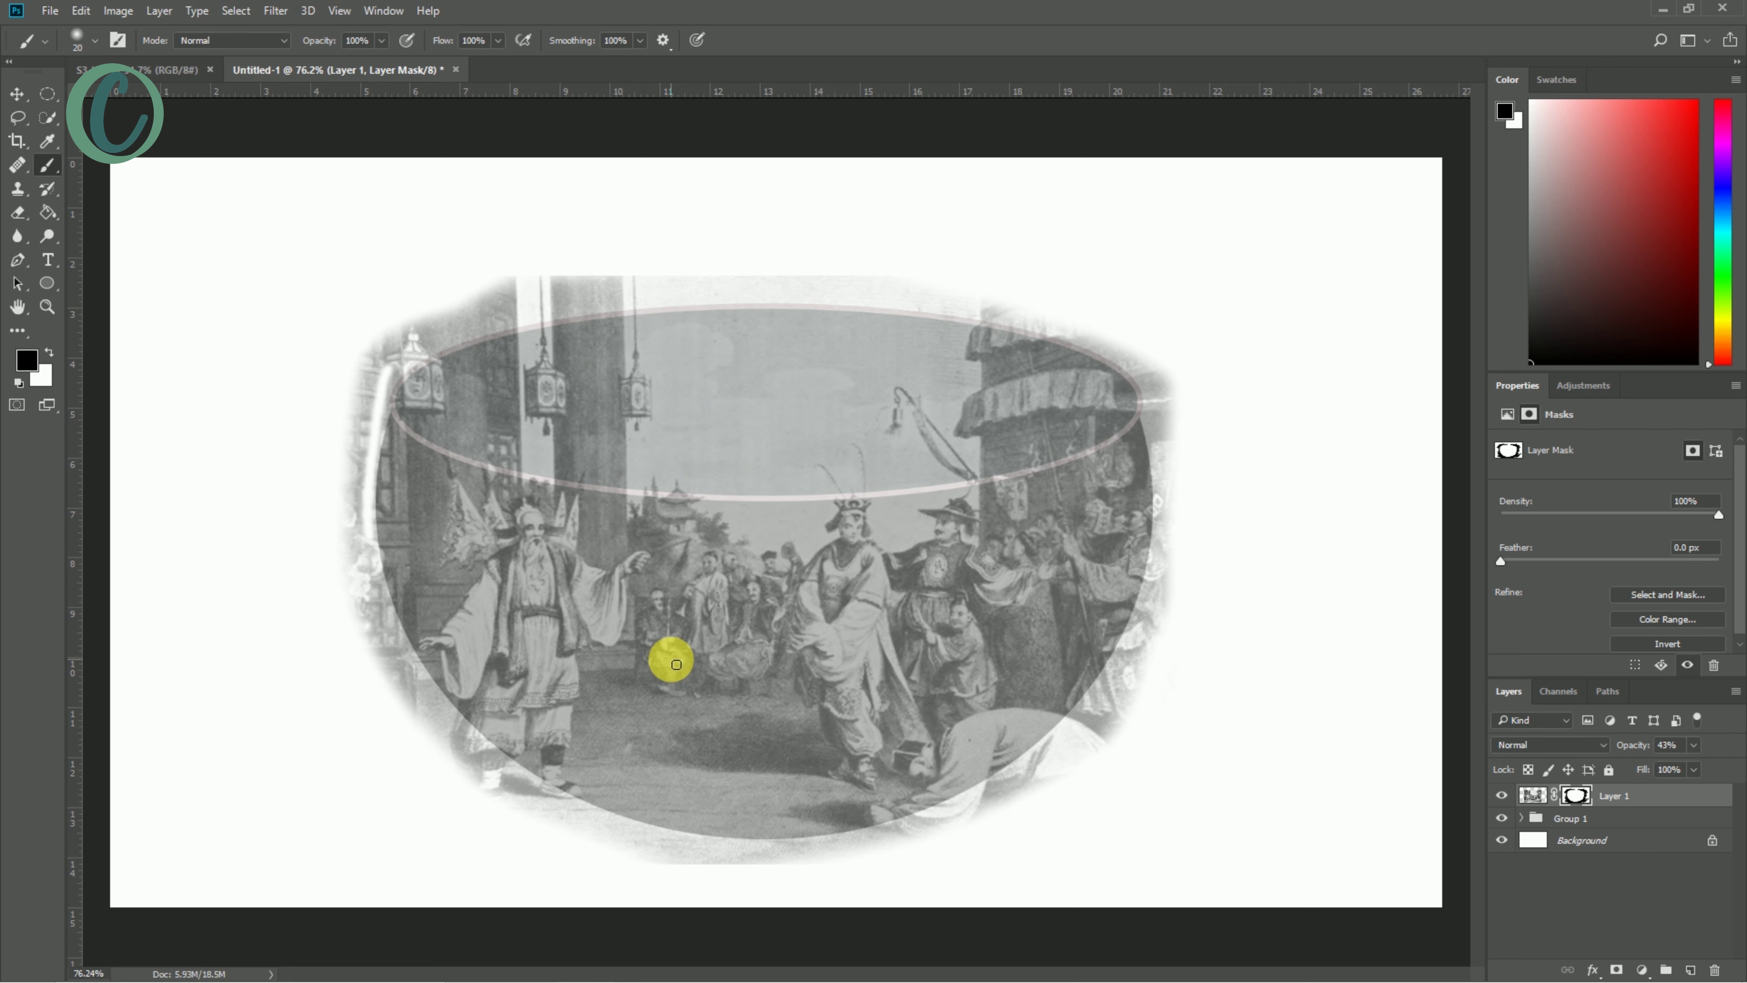
{"action": "scroll", "coordinate": [831, 624], "scroll_direction": "up", "scroll_amount": 3}
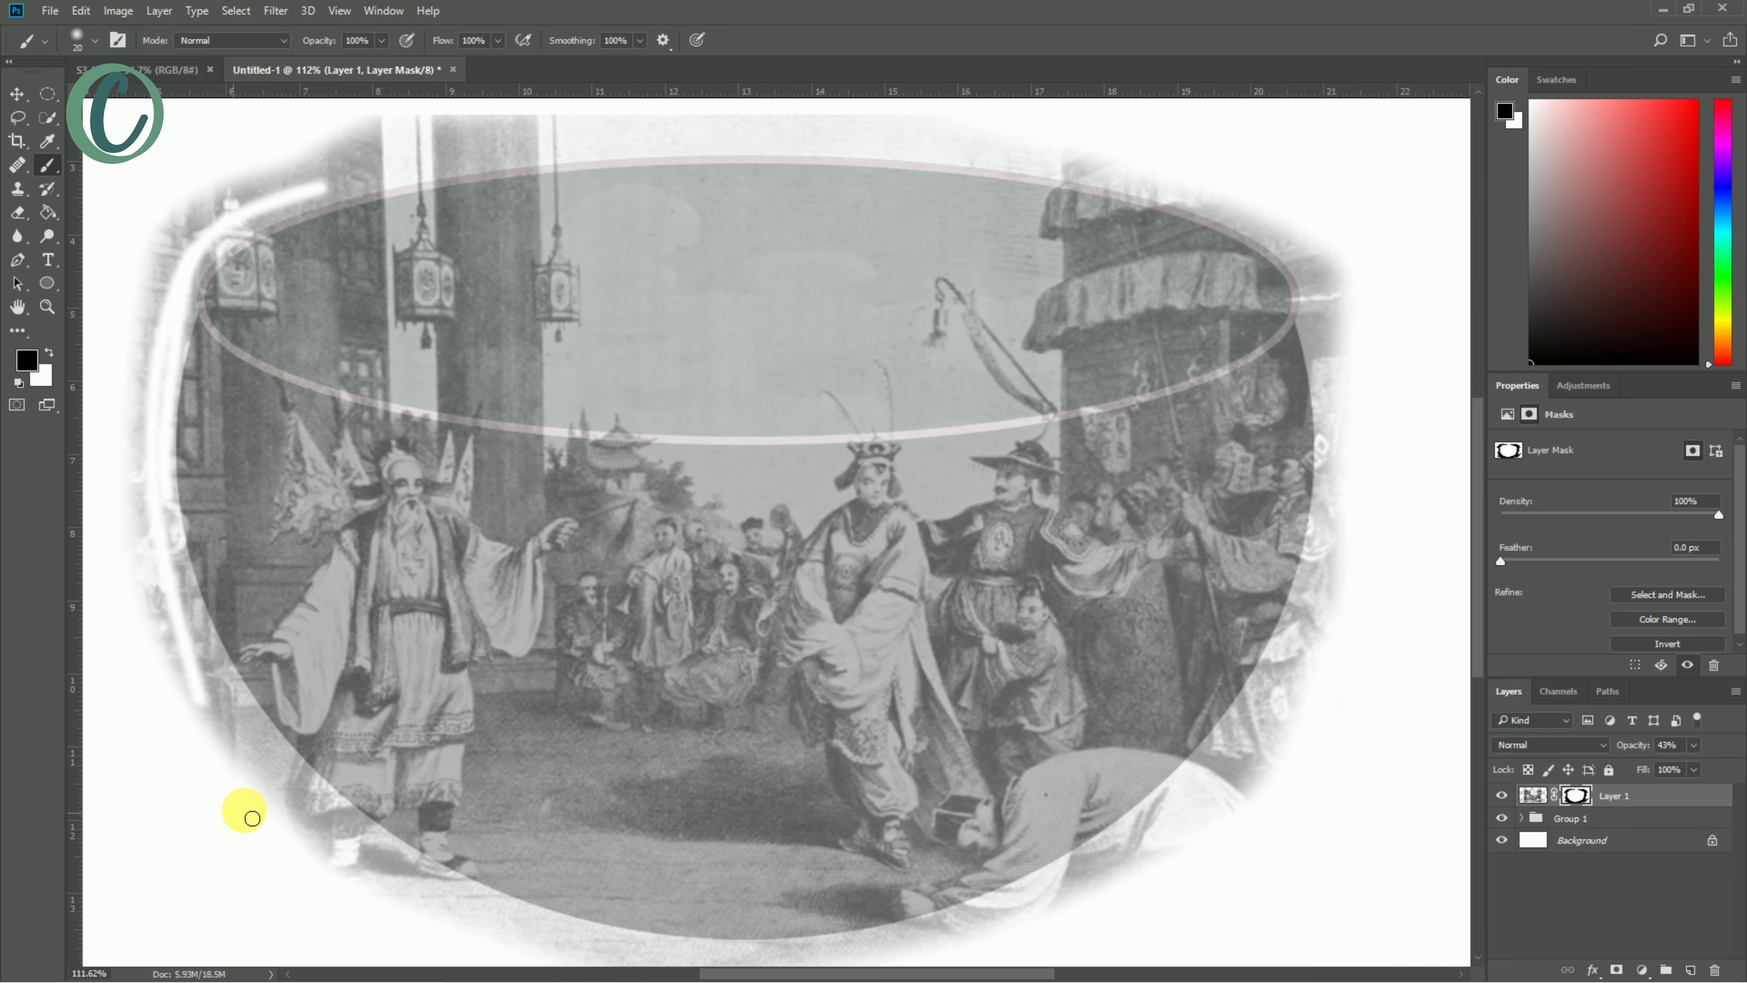
{"action": "scroll", "coordinate": [161, 525], "scroll_direction": "up", "scroll_amount": 3}
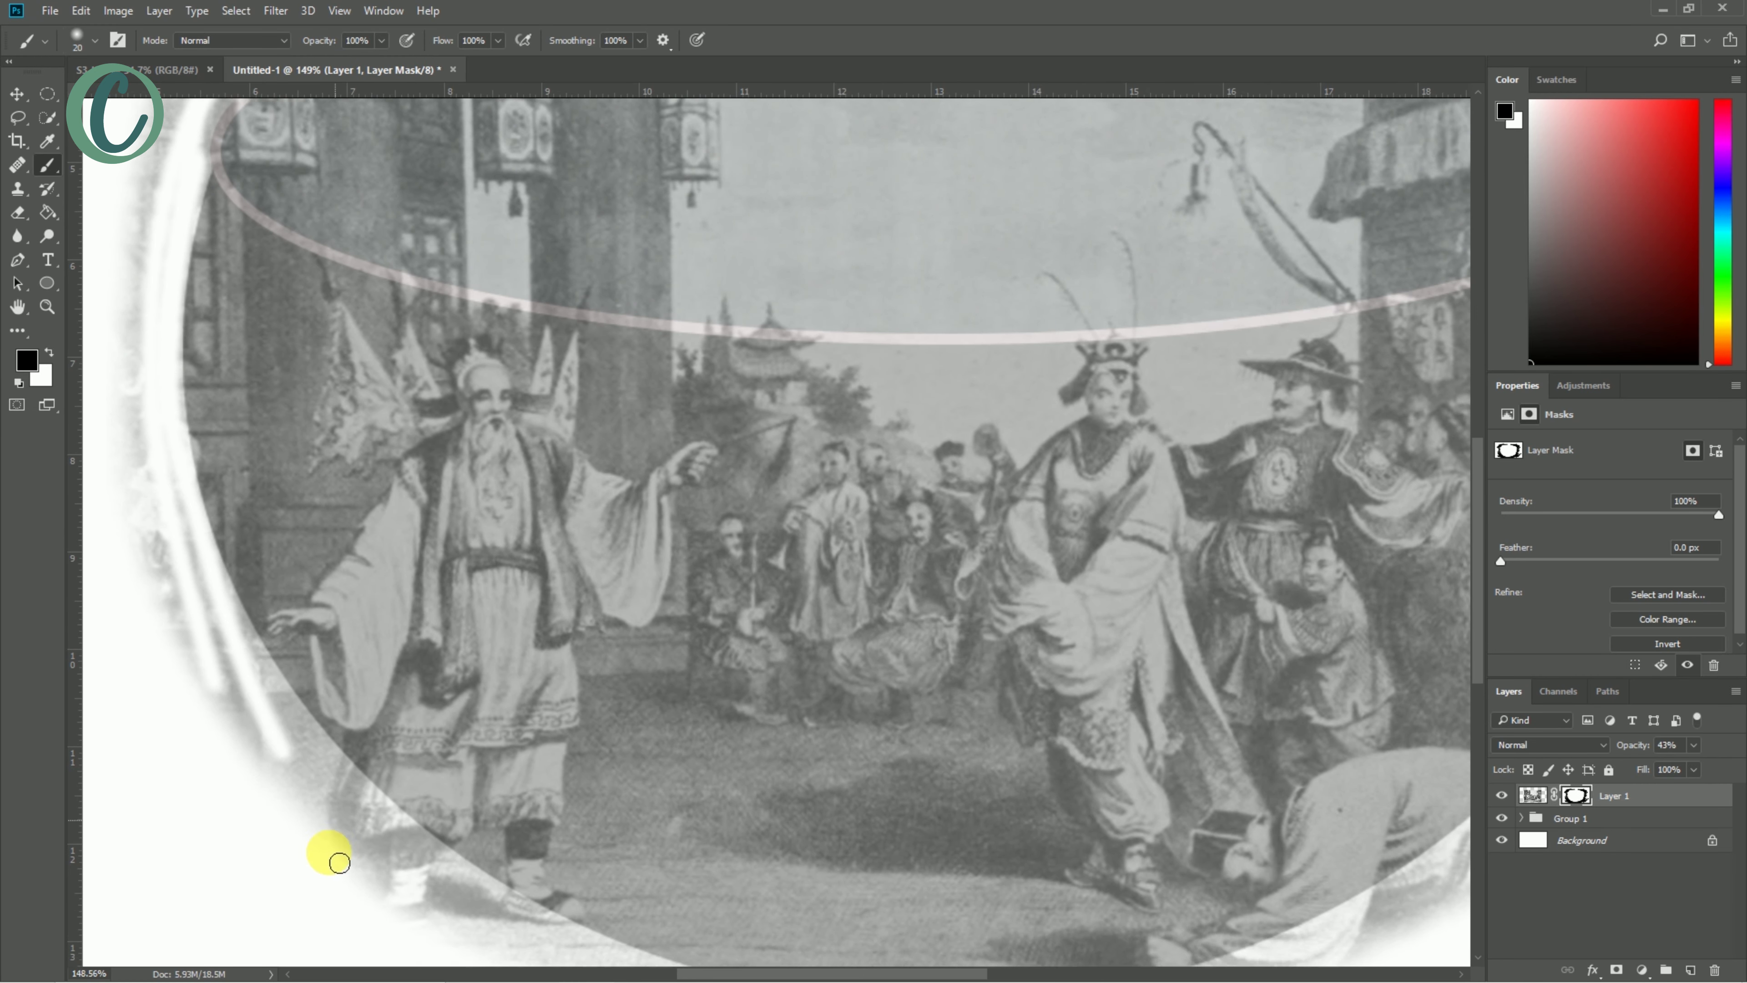
{"action": "scroll", "coordinate": [332, 851], "scroll_direction": "down", "scroll_amount": 3}
{"action": "left_click", "coordinate": [313, 667], "text": "shift"}
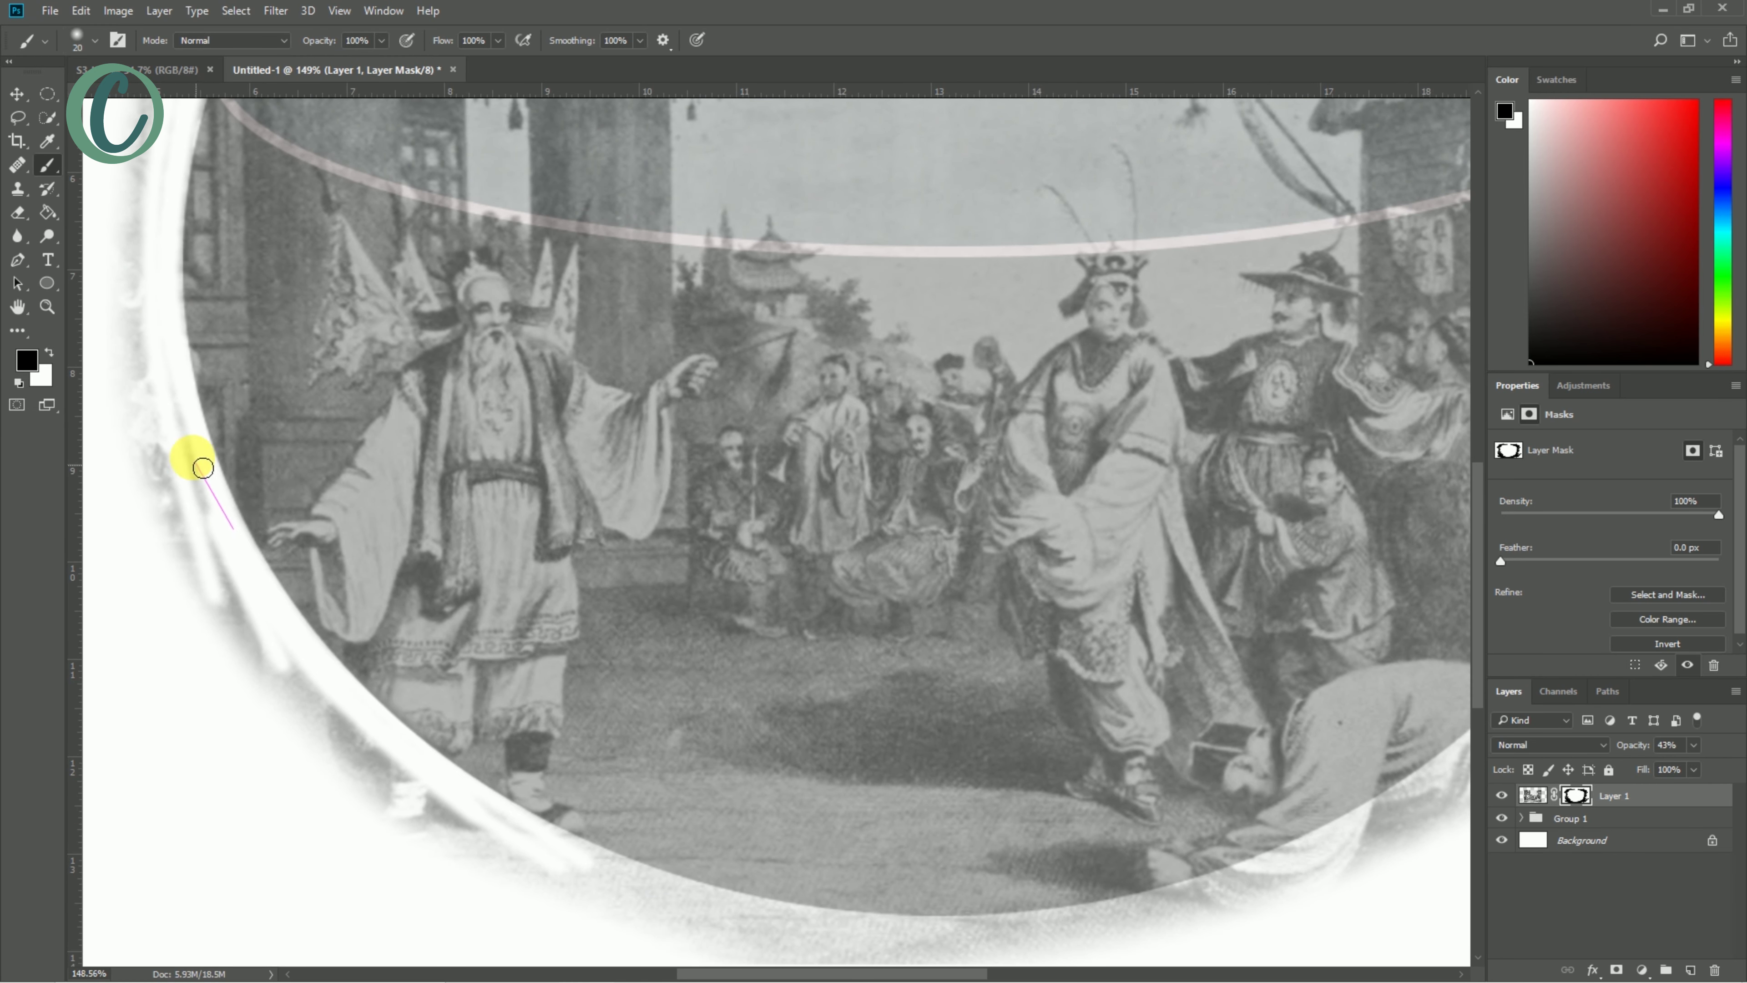
{"action": "scroll", "coordinate": [205, 392], "scroll_direction": "up", "scroll_amount": 5}
{"action": "scroll", "coordinate": [215, 719], "scroll_direction": "up", "scroll_amount": 3}
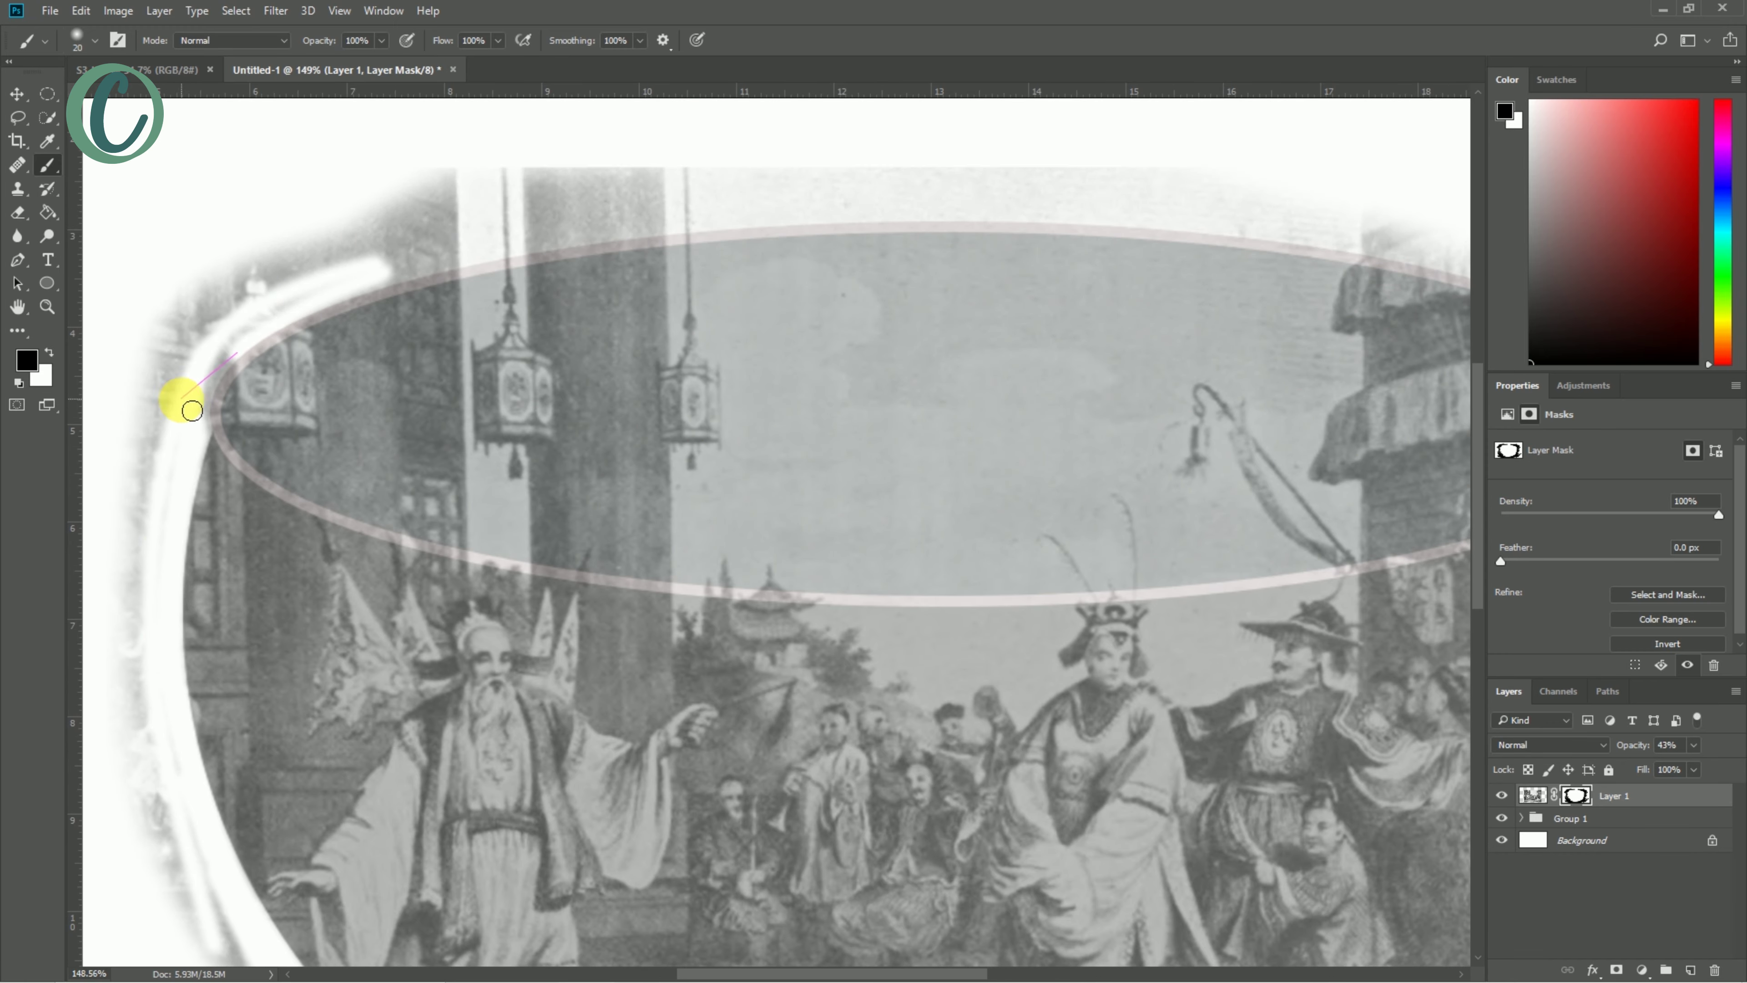
{"action": "left_click", "coordinate": [192, 411], "text": "shift"}
{"action": "scroll", "coordinate": [351, 234], "scroll_direction": "down", "scroll_amount": 3}
{"action": "scroll", "coordinate": [487, 830], "scroll_direction": "up", "scroll_amount": 3}
{"action": "scroll", "coordinate": [499, 616], "scroll_direction": "up", "scroll_amount": 2}
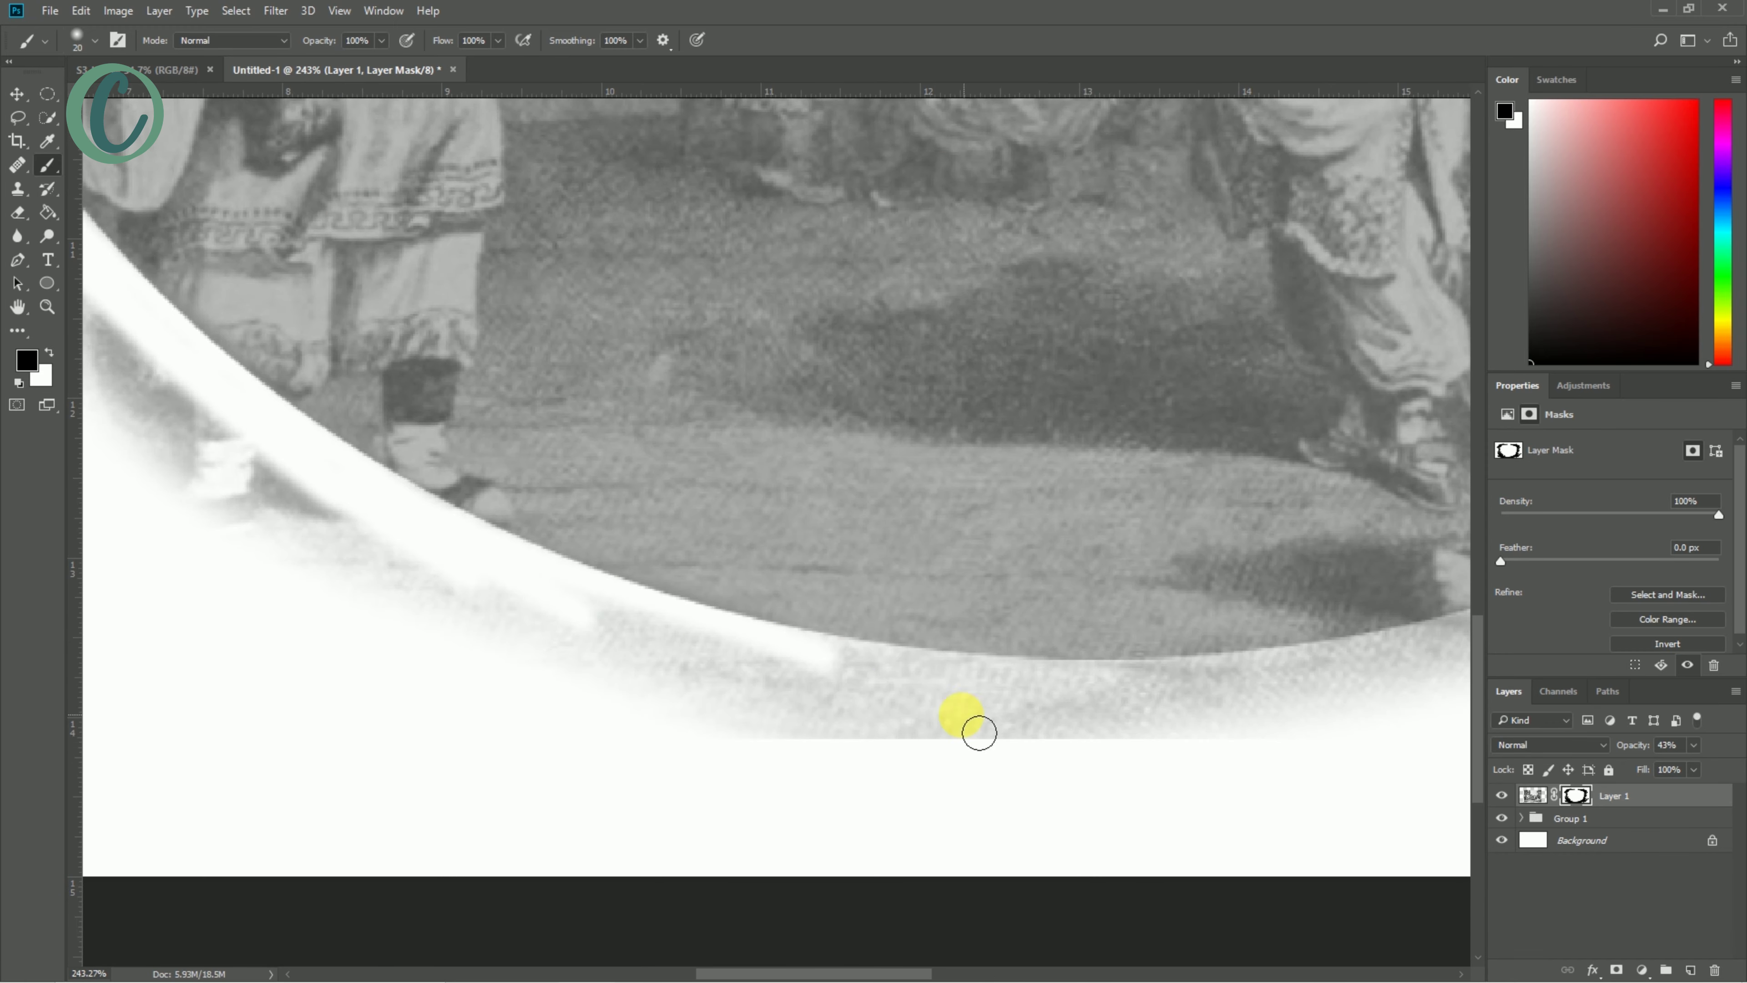
{"action": "left_click", "coordinate": [1383, 716], "text": "shift"}
- Trace the mask along the bowl's right side and the top of the rim
{"action": "scroll", "coordinate": [987, 858], "scroll_direction": "down", "scroll_amount": 5}
{"action": "scroll", "coordinate": [234, 585], "scroll_direction": "up", "scroll_amount": 3}
{"action": "scroll", "coordinate": [655, 678], "scroll_direction": "up", "scroll_amount": 2}
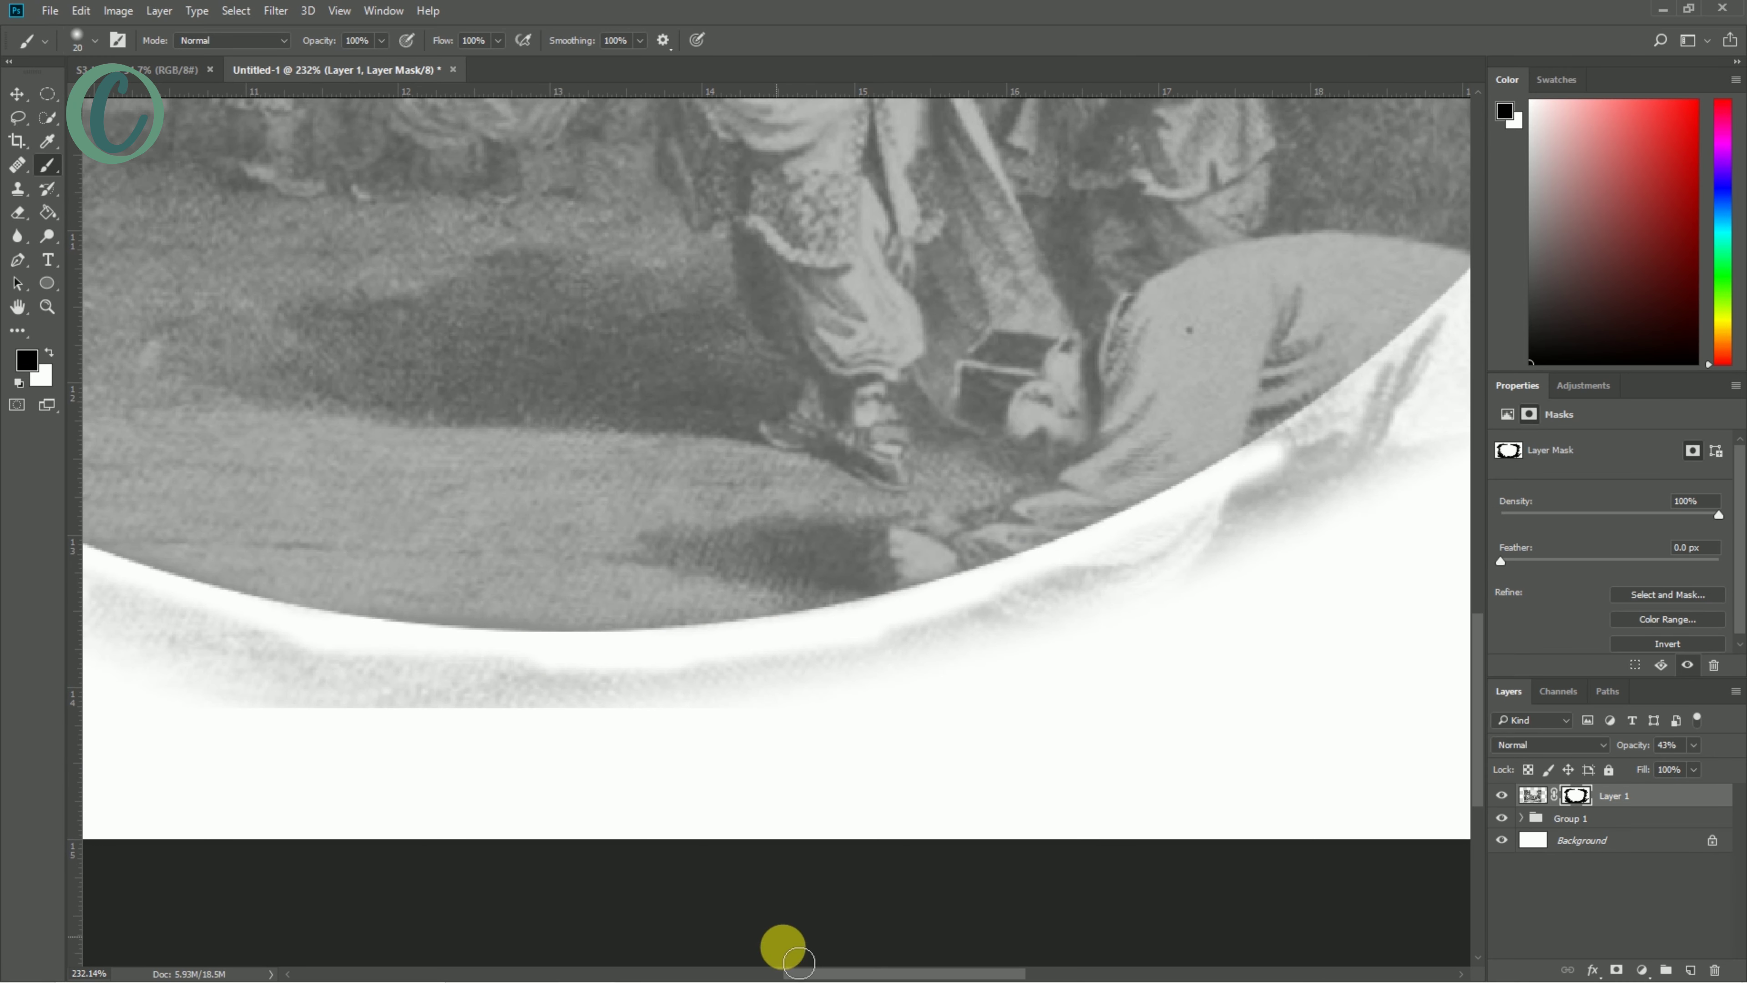
{"action": "scroll", "coordinate": [799, 962], "scroll_direction": "right", "scroll_amount": 5}
{"action": "scroll", "coordinate": [866, 195], "scroll_direction": "up", "scroll_amount": 2}
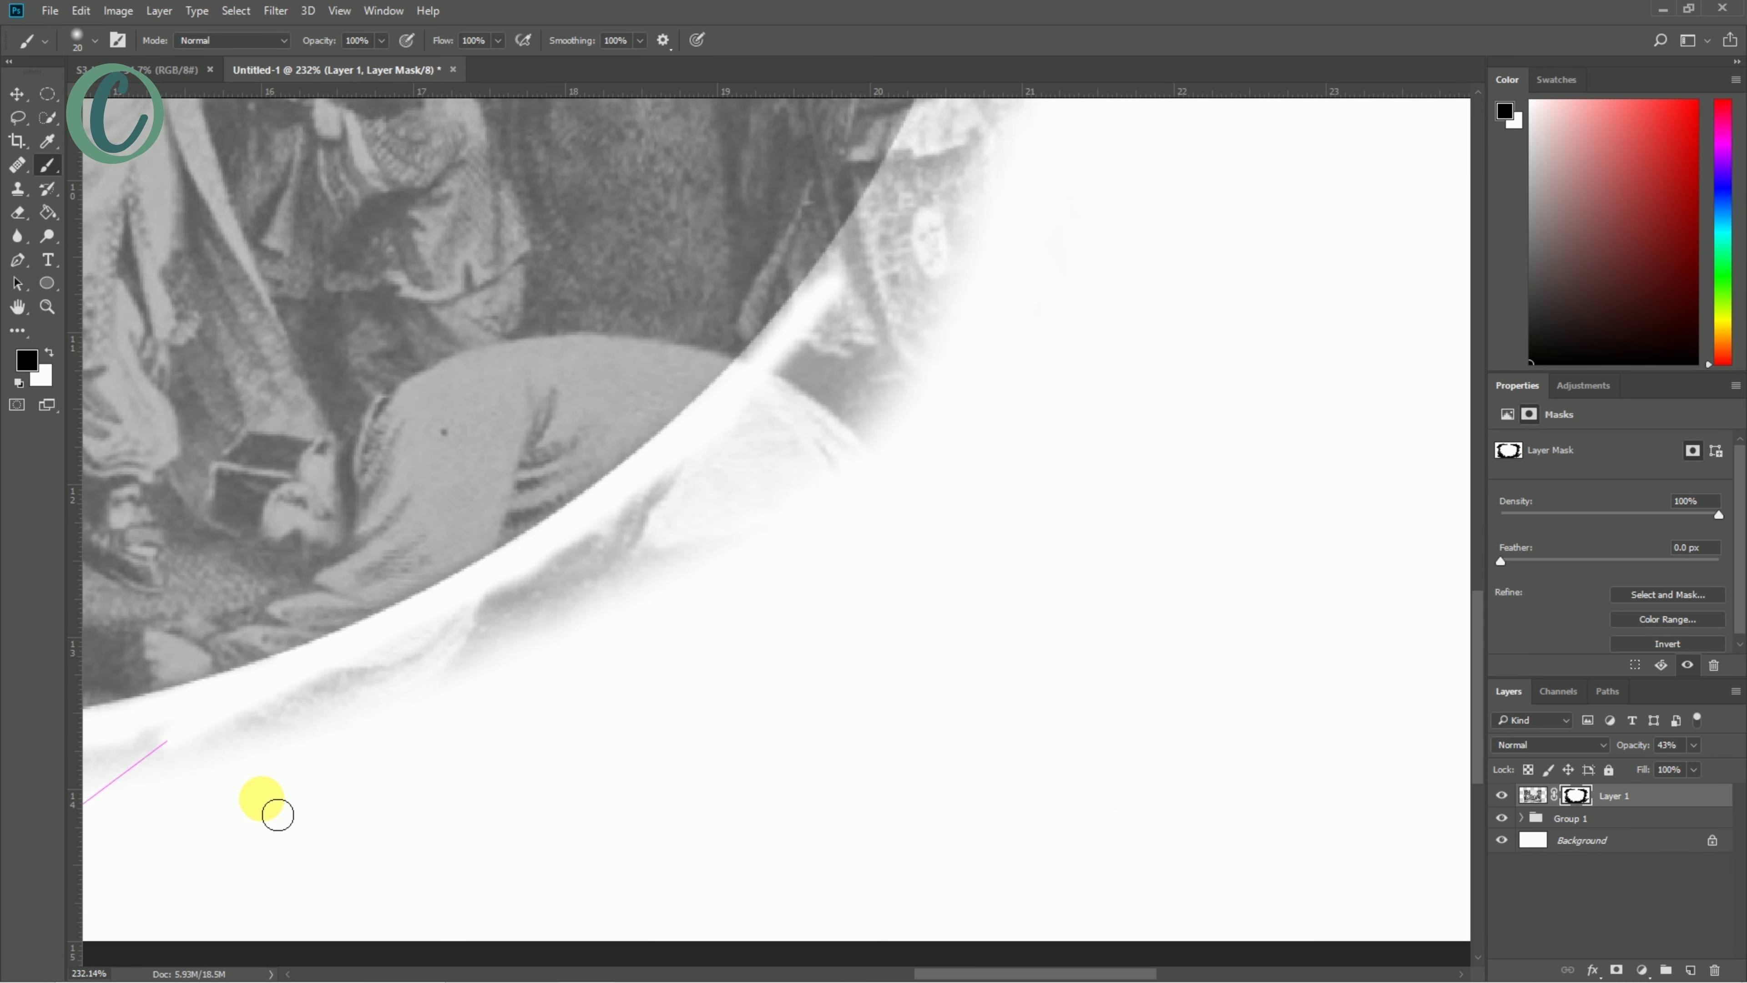
{"action": "scroll", "coordinate": [944, 409], "scroll_direction": "up", "scroll_amount": 2}
{"action": "scroll", "coordinate": [663, 800], "scroll_direction": "up", "scroll_amount": 2}
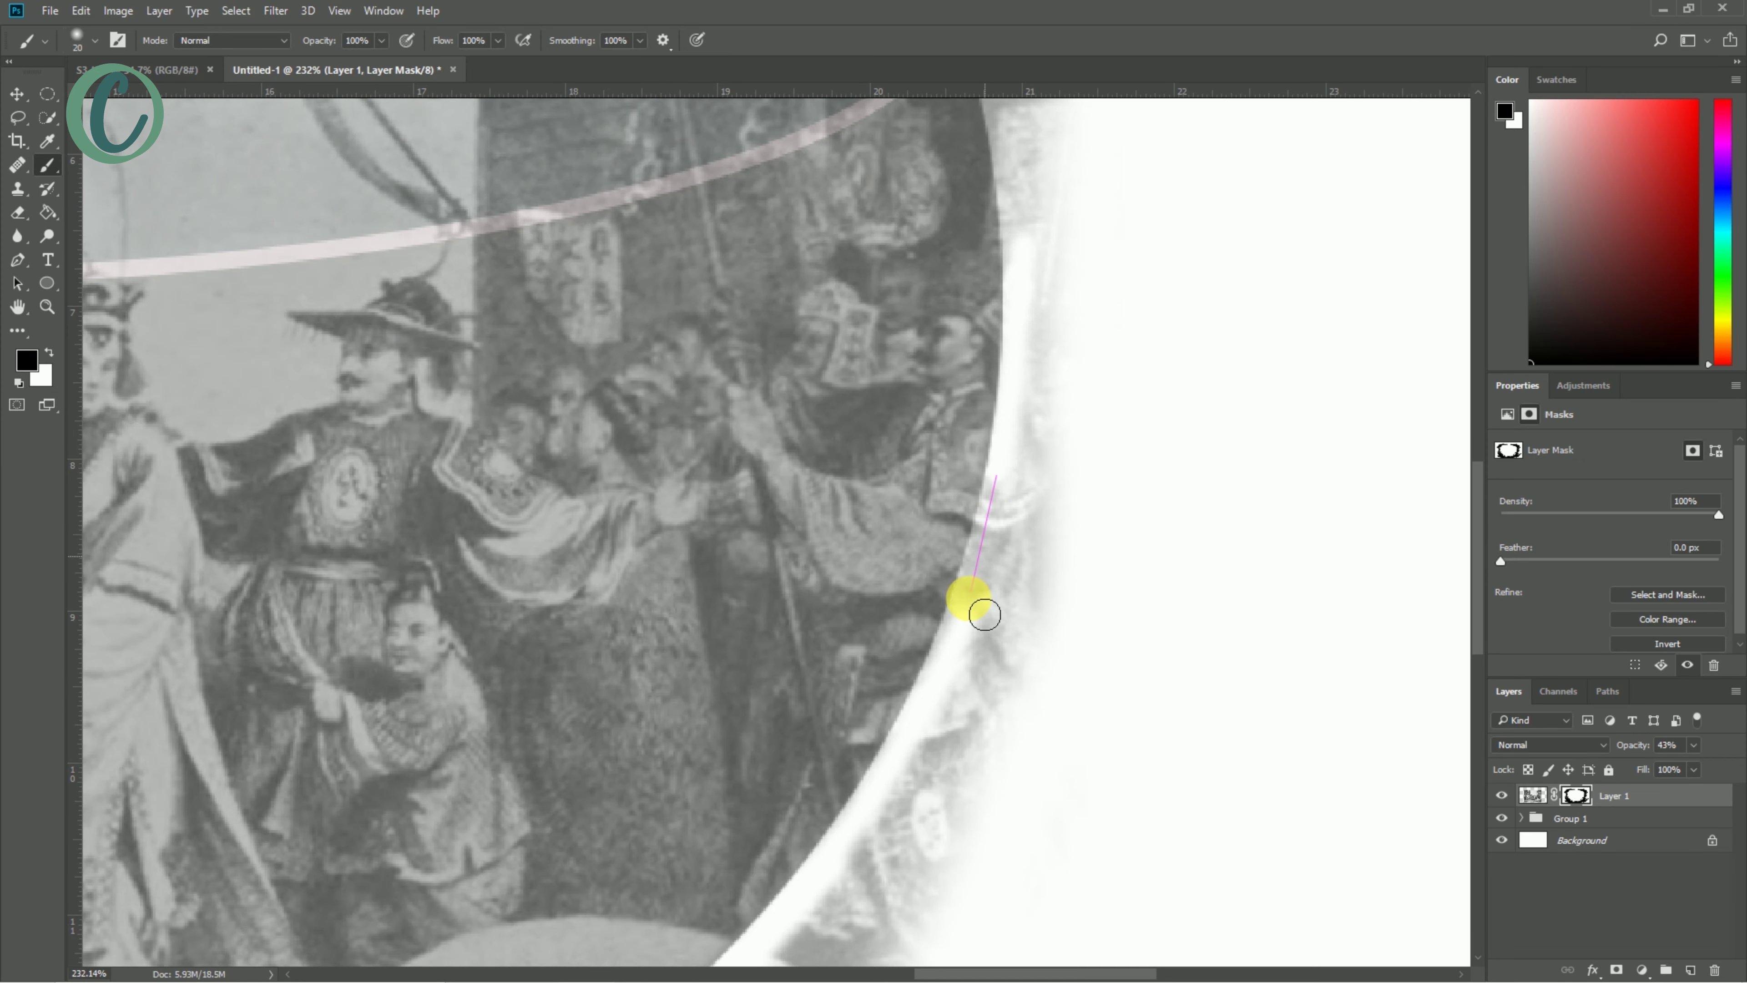
{"action": "left_click_drag", "start_coordinate": [985, 614], "coordinate": [997, 482]}
{"action": "scroll", "coordinate": [1104, 565], "scroll_direction": "up", "scroll_amount": 2}
{"action": "scroll", "coordinate": [1053, 671], "scroll_direction": "up", "scroll_amount": 2}
{"action": "mouse_move", "coordinate": [699, 352]}
{"action": "left_mouse_down"}
{"action": "mouse_move", "coordinate": [680, 335]}
{"action": "mouse_move", "coordinate": [1032, 594]}
{"action": "left_mouse_up"}
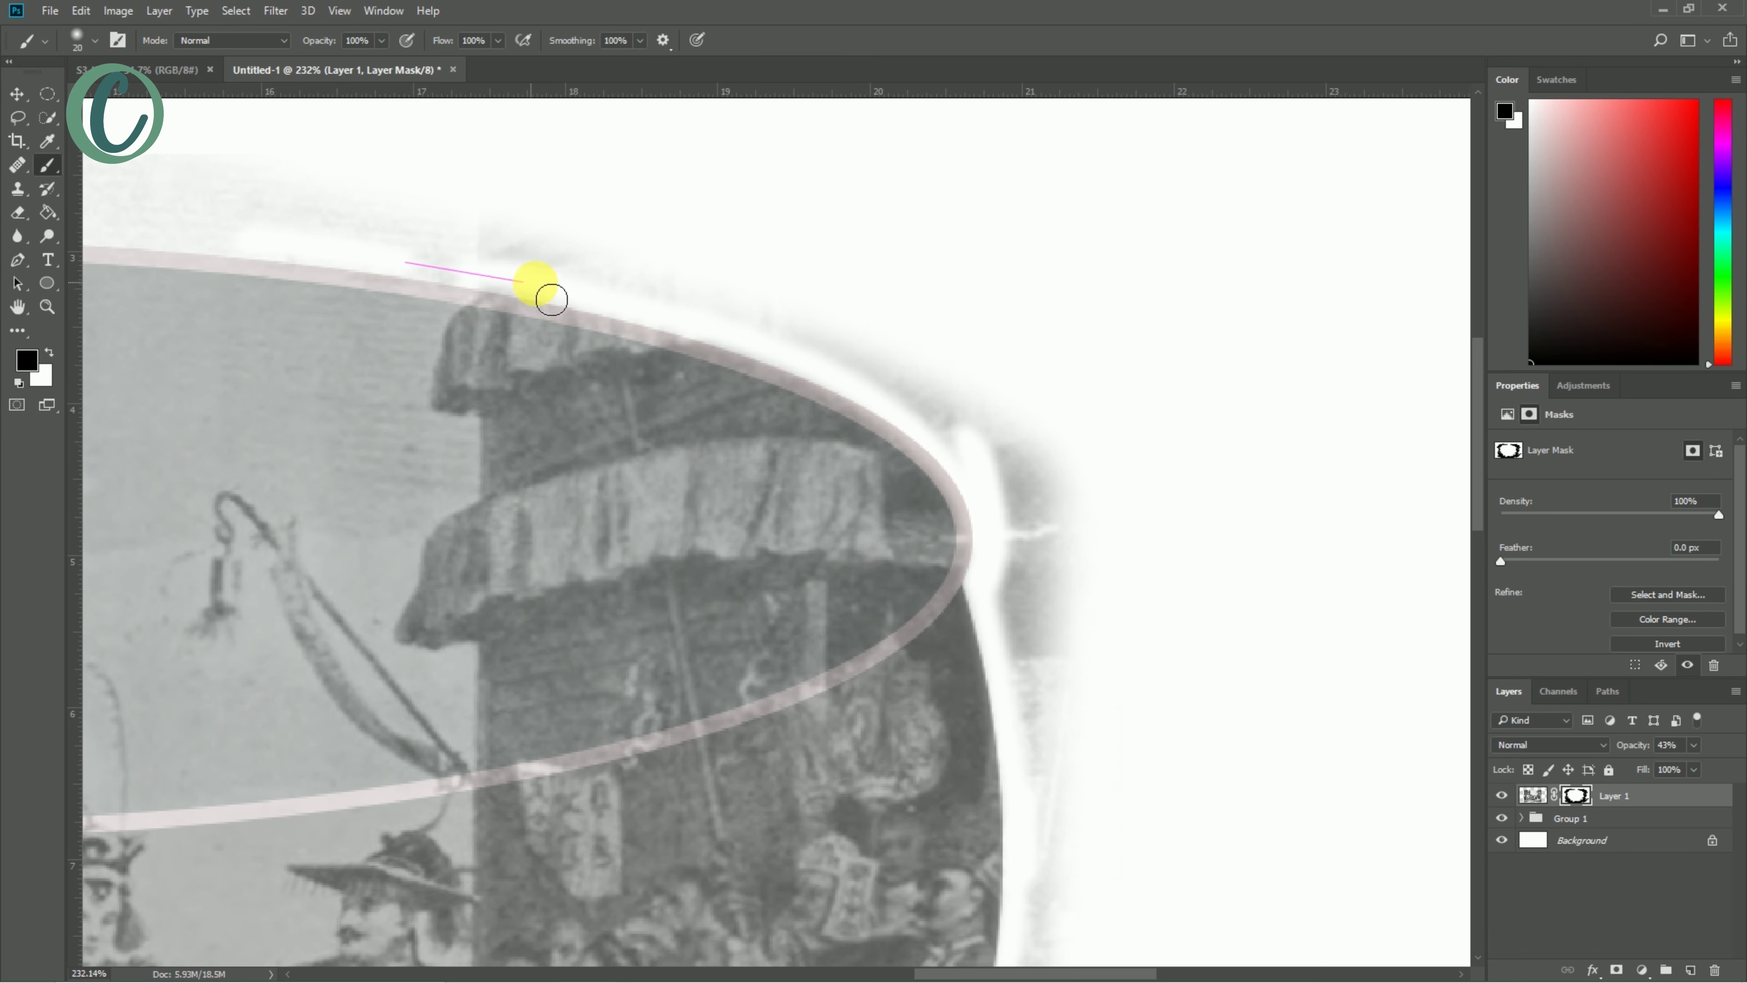
{"action": "scroll", "coordinate": [654, 281], "scroll_direction": "down", "scroll_amount": 3}
{"action": "scroll", "coordinate": [853, 516], "scroll_direction": "up", "scroll_amount": 3}
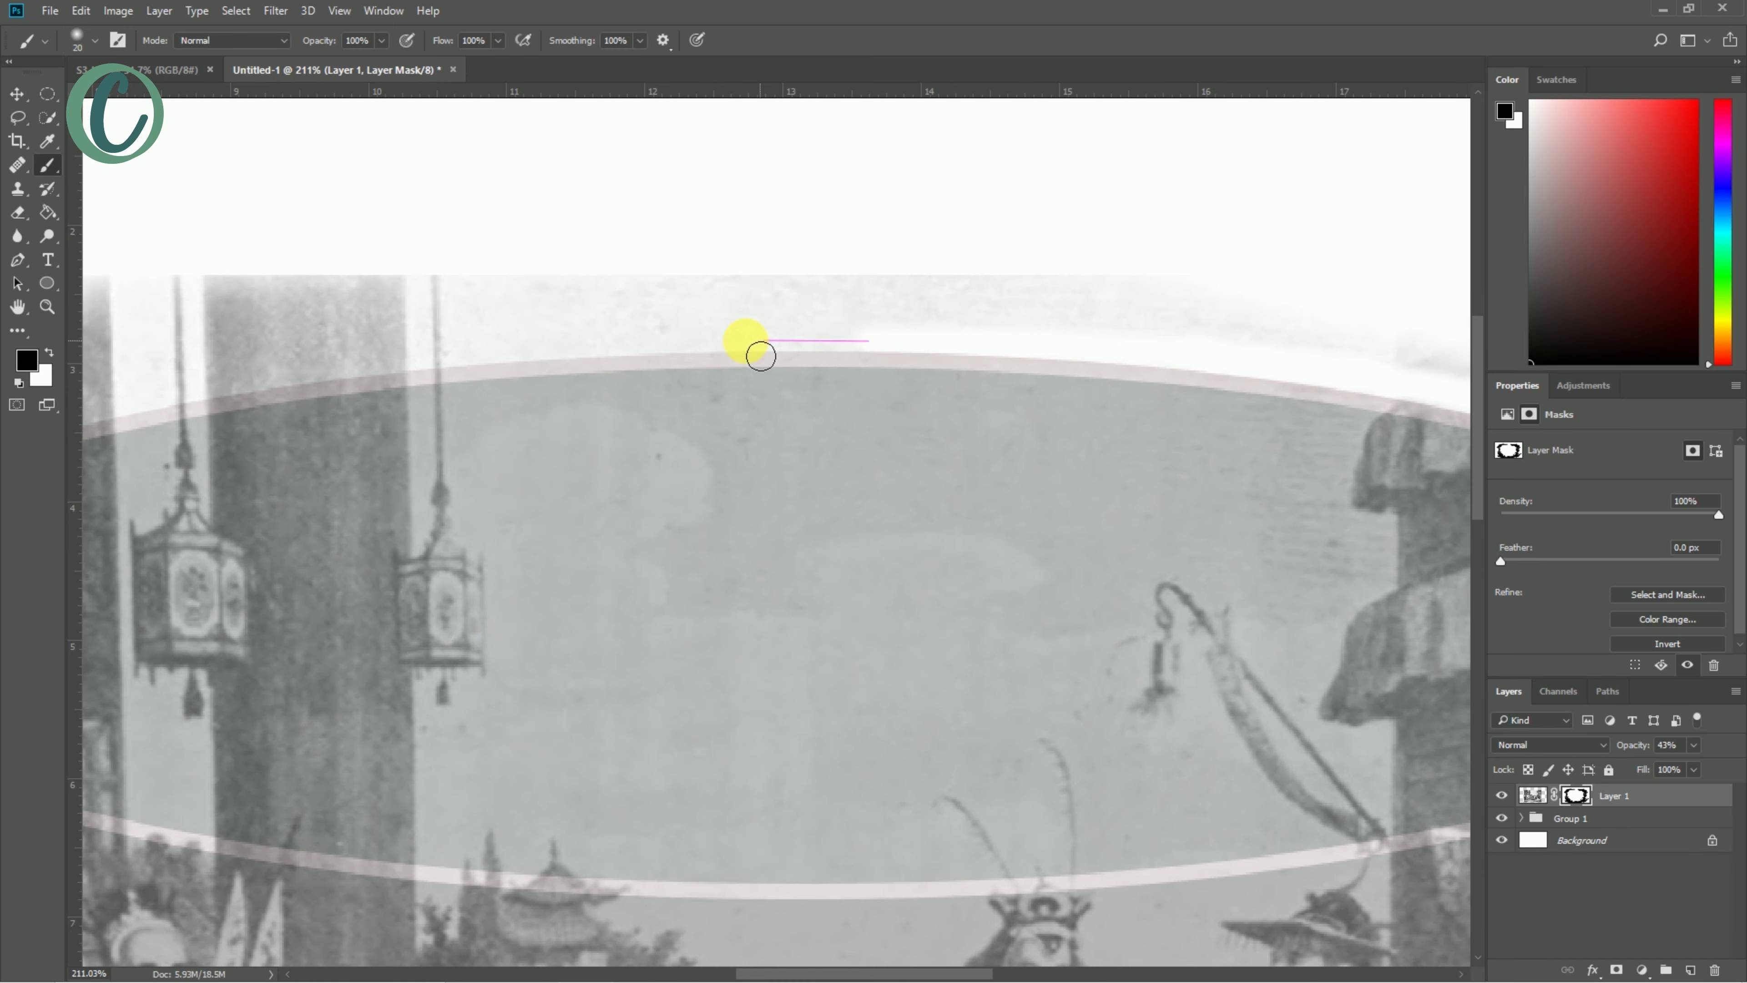
{"action": "scroll", "coordinate": [760, 356], "scroll_direction": "up", "scroll_amount": 1}
{"action": "left_click_drag", "start_coordinate": [258, 375], "coordinate": [491, 370]}
{"action": "scroll", "coordinate": [165, 424], "scroll_direction": "down", "scroll_amount": 2}
{"action": "scroll", "coordinate": [409, 468], "scroll_direction": "up", "scroll_amount": 2}
{"action": "left_click_drag", "start_coordinate": [138, 396], "coordinate": [510, 351]}
{"action": "scroll", "coordinate": [349, 449], "scroll_direction": "left", "scroll_amount": 5}
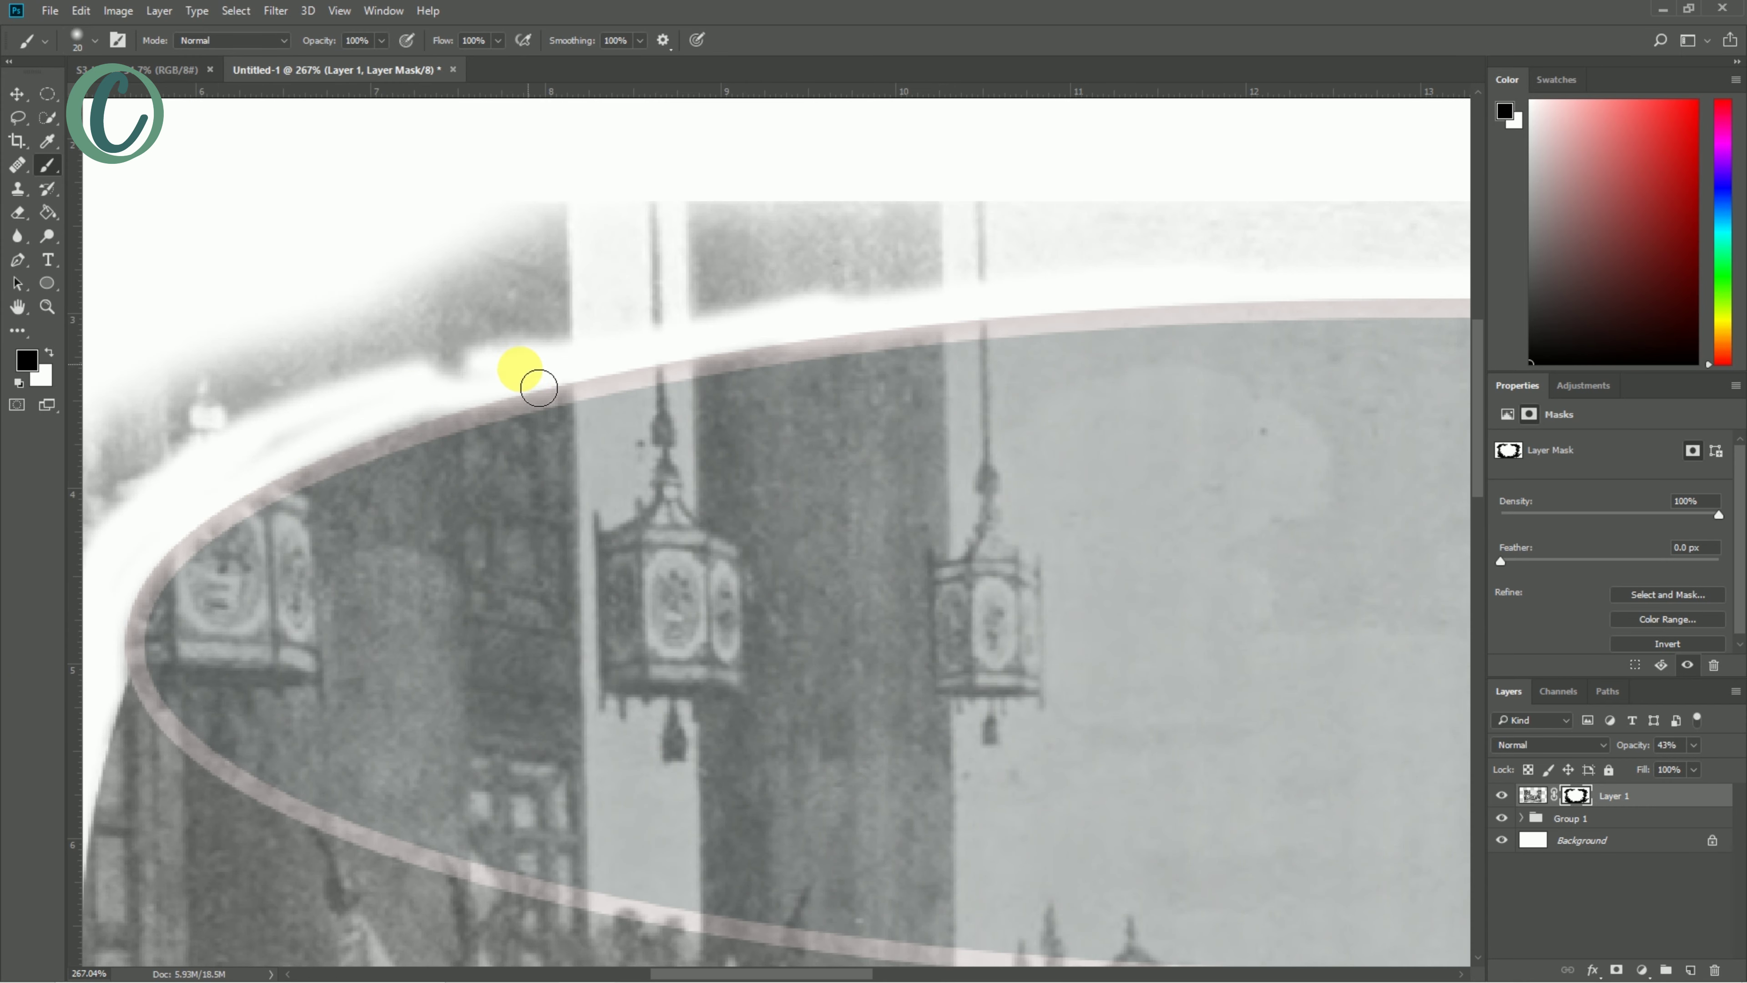
{"action": "scroll", "coordinate": [722, 547], "scroll_direction": "down", "scroll_amount": 5}
{"action": "scroll", "coordinate": [409, 175], "scroll_direction": "up", "scroll_amount": 4}
{"action": "scroll", "coordinate": [248, 169], "scroll_direction": "down", "scroll_amount": 3}
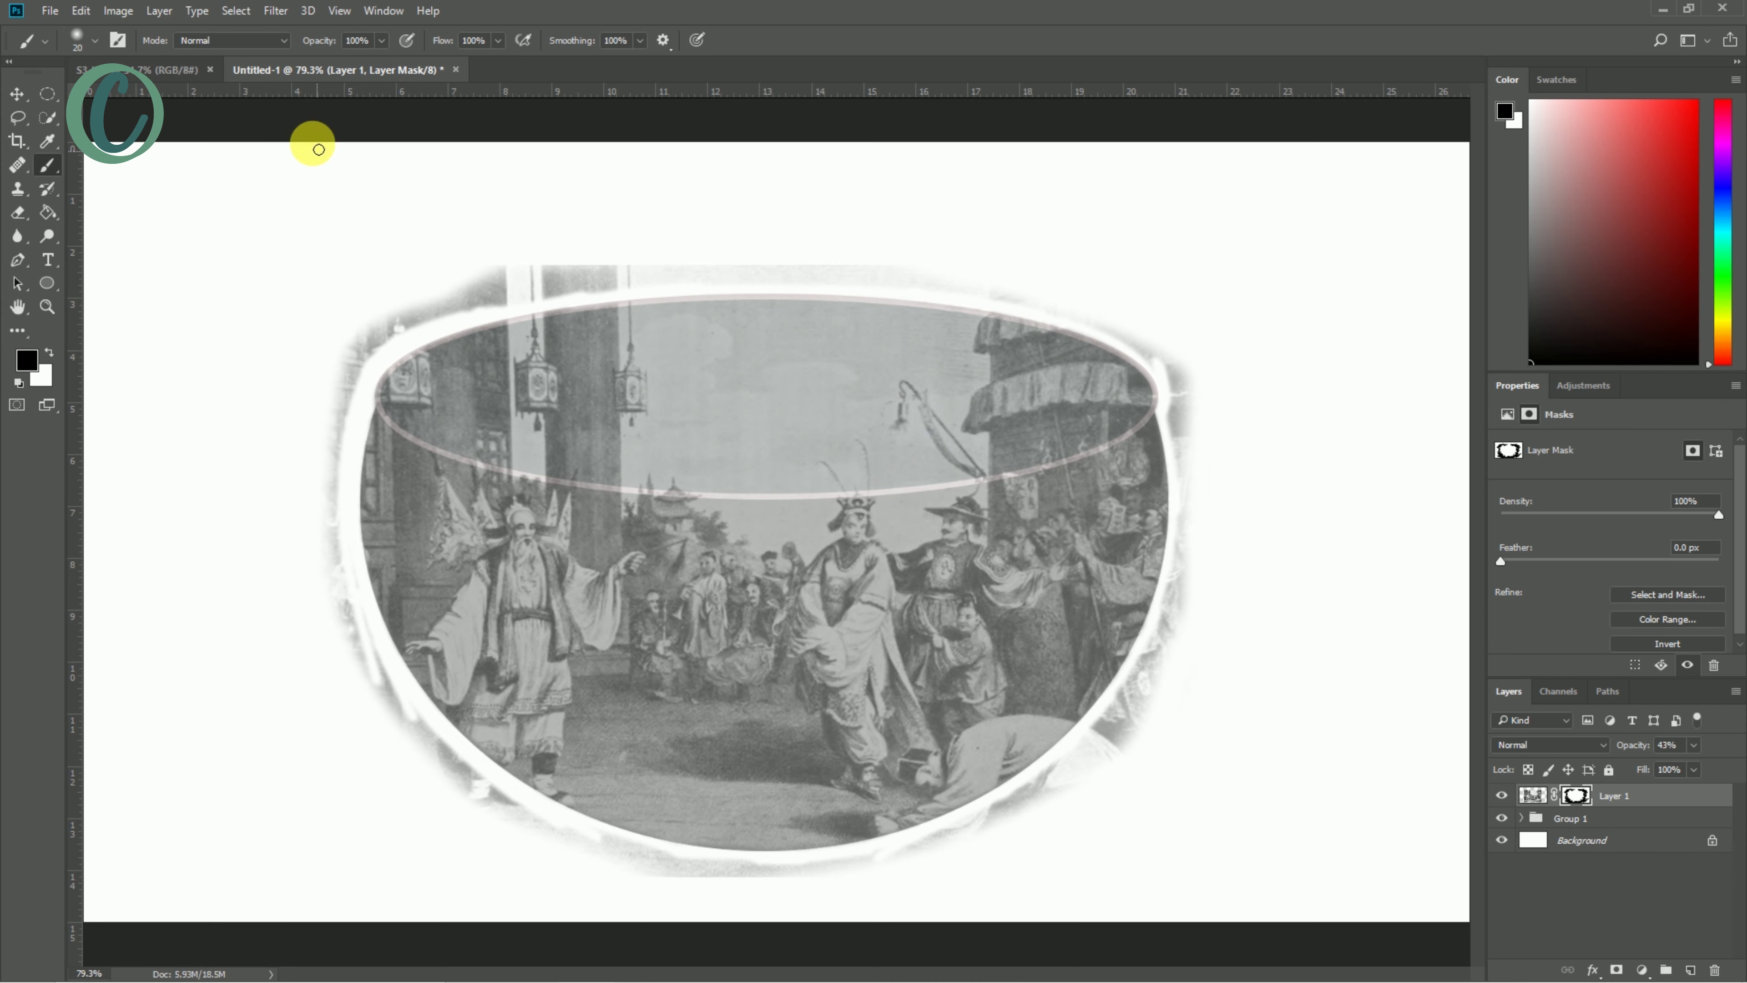
{"action": "left_click", "coordinate": [1692, 969]}
- Unlock the Background and fill Layer 2 solid red just above it
{"action": "left_click", "coordinate": [1710, 862]}
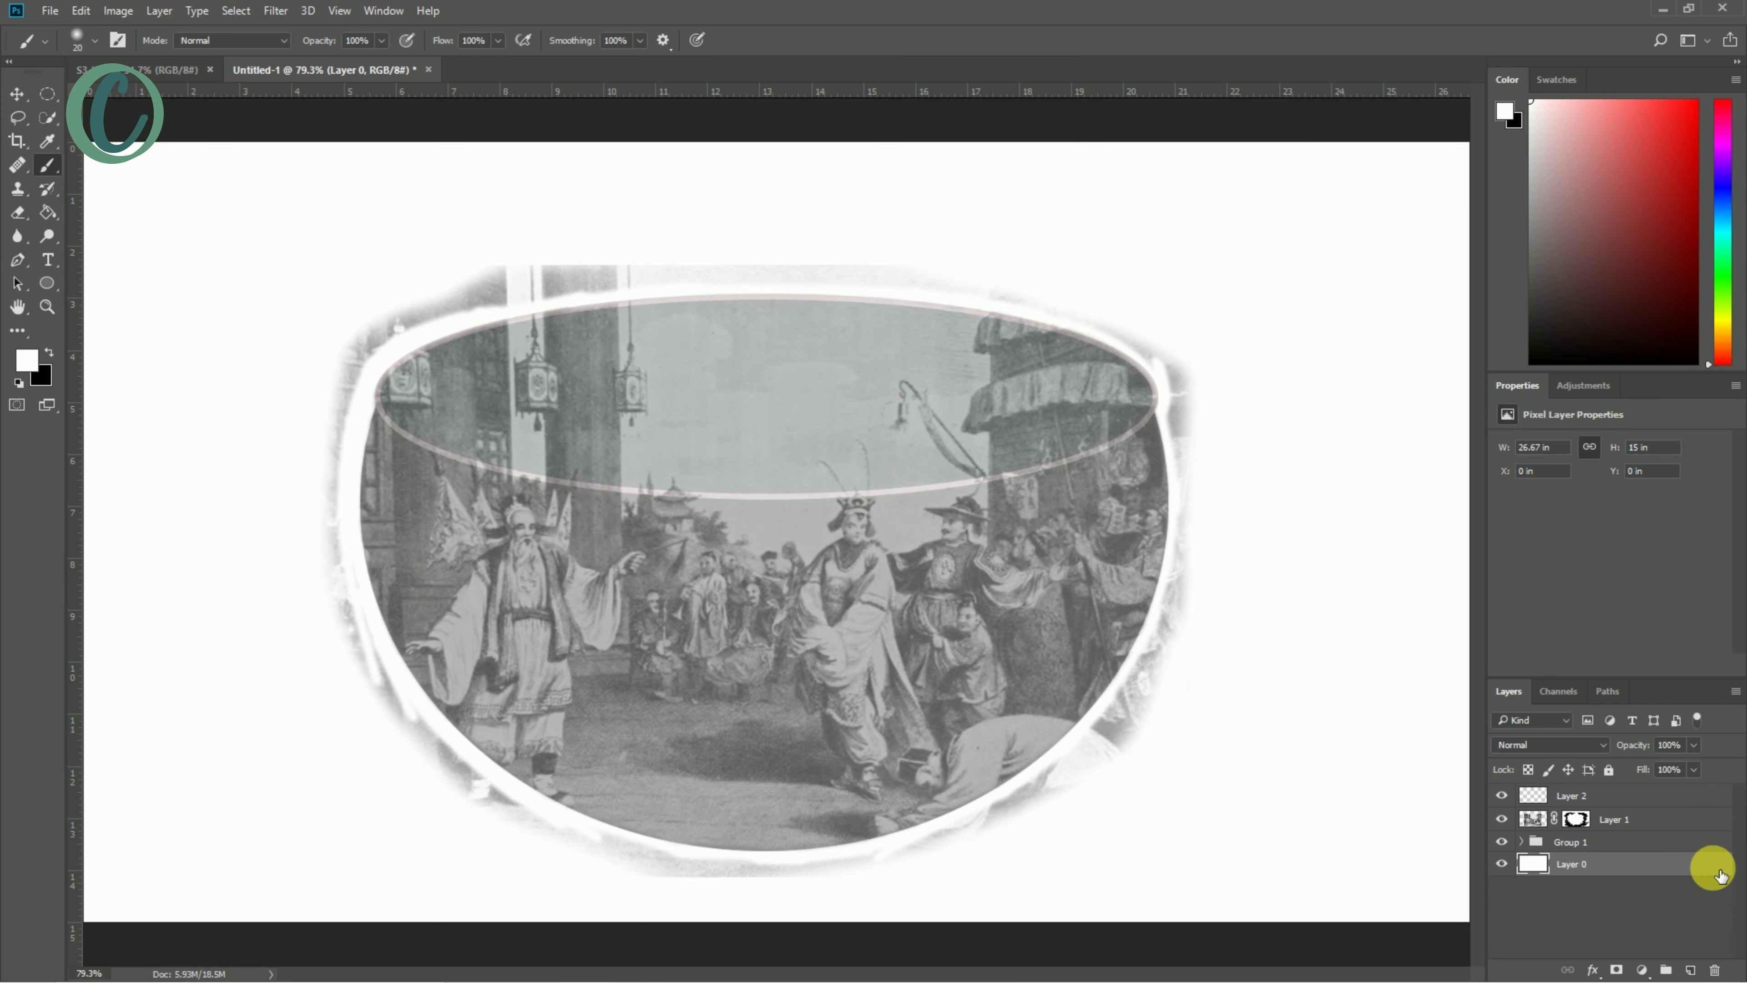
{"action": "left_click_drag", "start_coordinate": [1594, 845], "coordinate": [1594, 839]}
{"action": "left_click", "coordinate": [27, 359]}
{"action": "left_click", "coordinate": [1359, 165]}
{"action": "key", "text": "g"}
{"action": "left_click", "coordinate": [222, 221]}
- Add an 8 px Screen Outer Glow style to the engraving layer
{"action": "left_click", "coordinate": [1603, 796]}
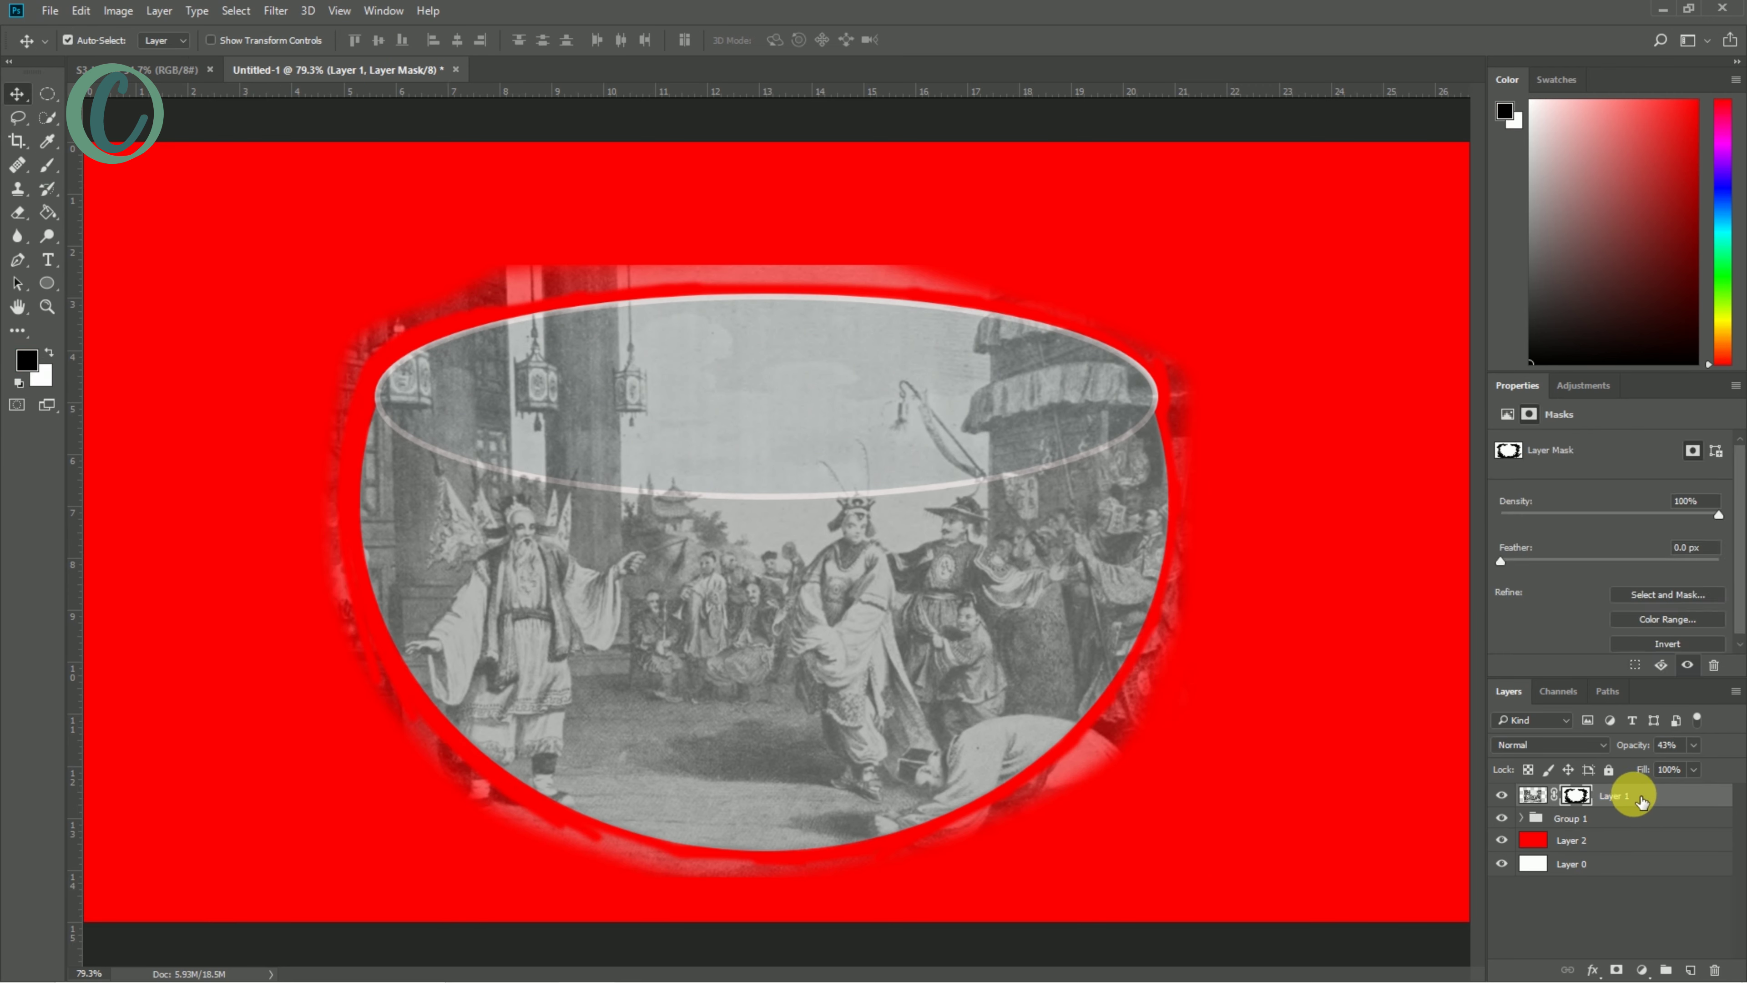
{"action": "double_click", "coordinate": [1679, 794]}
{"action": "left_click", "coordinate": [853, 496]}
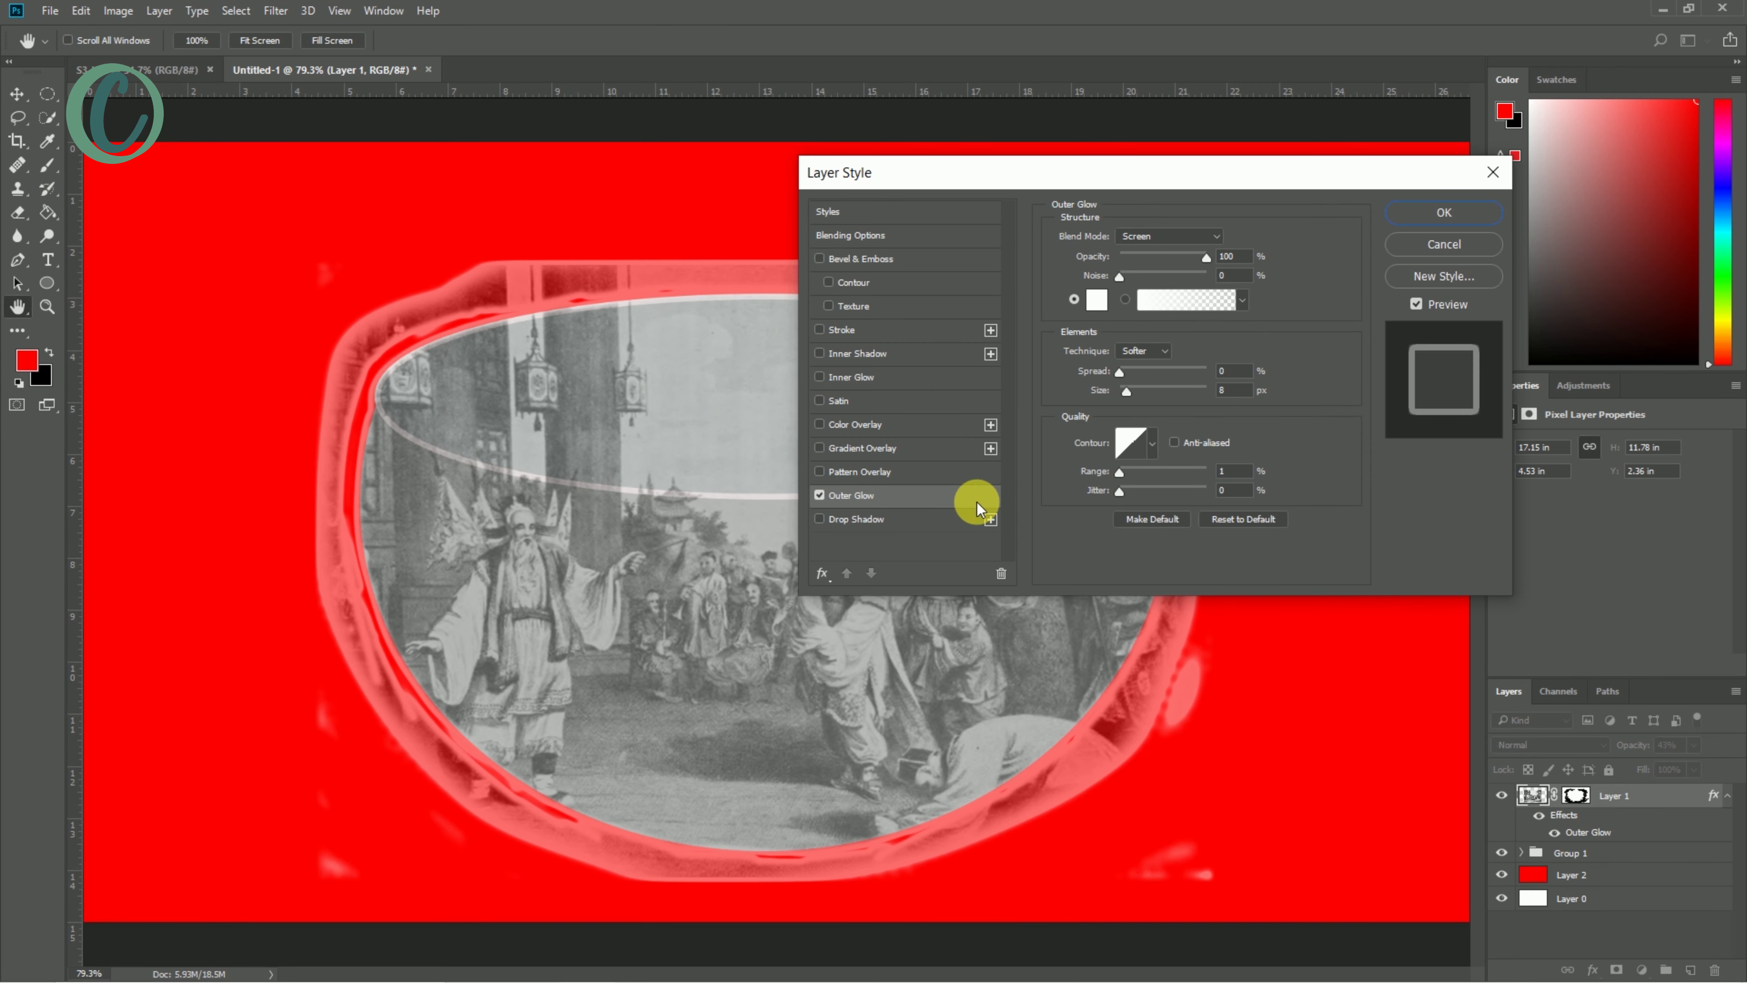
{"action": "left_click", "coordinate": [1444, 213]}
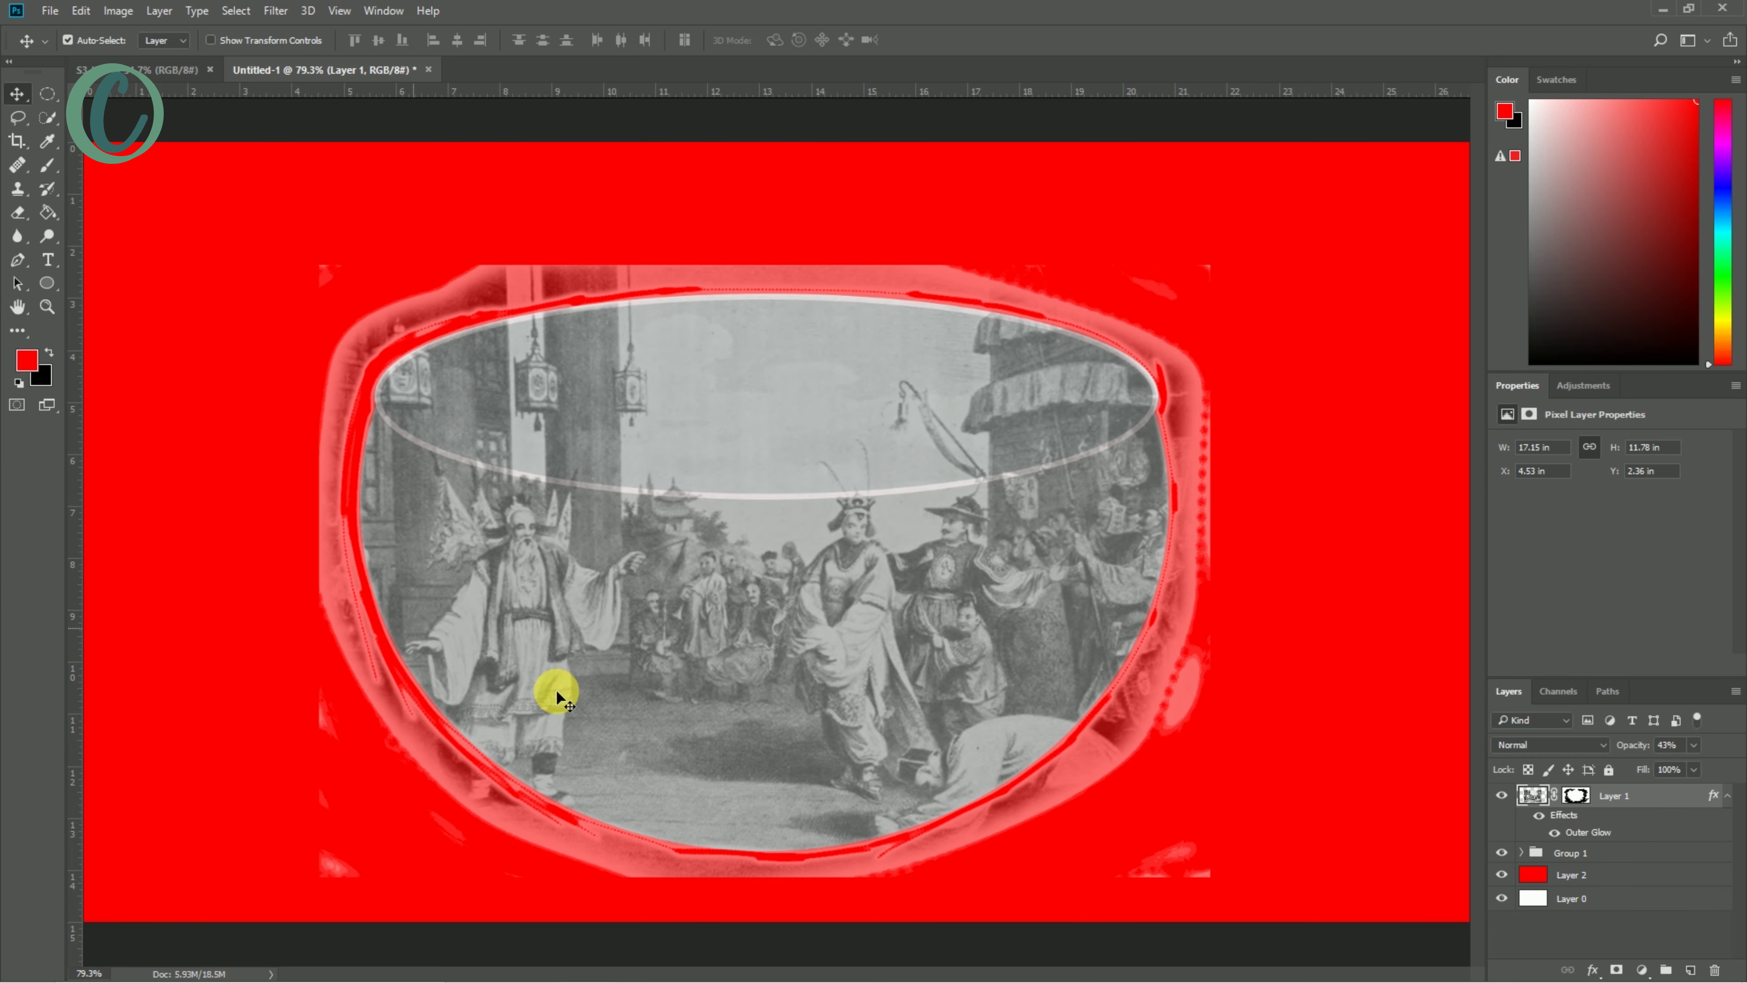
- Target the engraving's mask and reset colours to black and white for brushing
{"action": "key", "text": "v"}
{"action": "scroll", "coordinate": [290, 646], "scroll_direction": "up", "scroll_amount": 5}
{"action": "scroll", "coordinate": [189, 521], "scroll_direction": "down", "scroll_amount": 3}
{"action": "left_click", "coordinate": [48, 165]}
{"action": "key", "text": "ctrl+backslash"}
{"action": "left_click", "coordinate": [19, 381]}
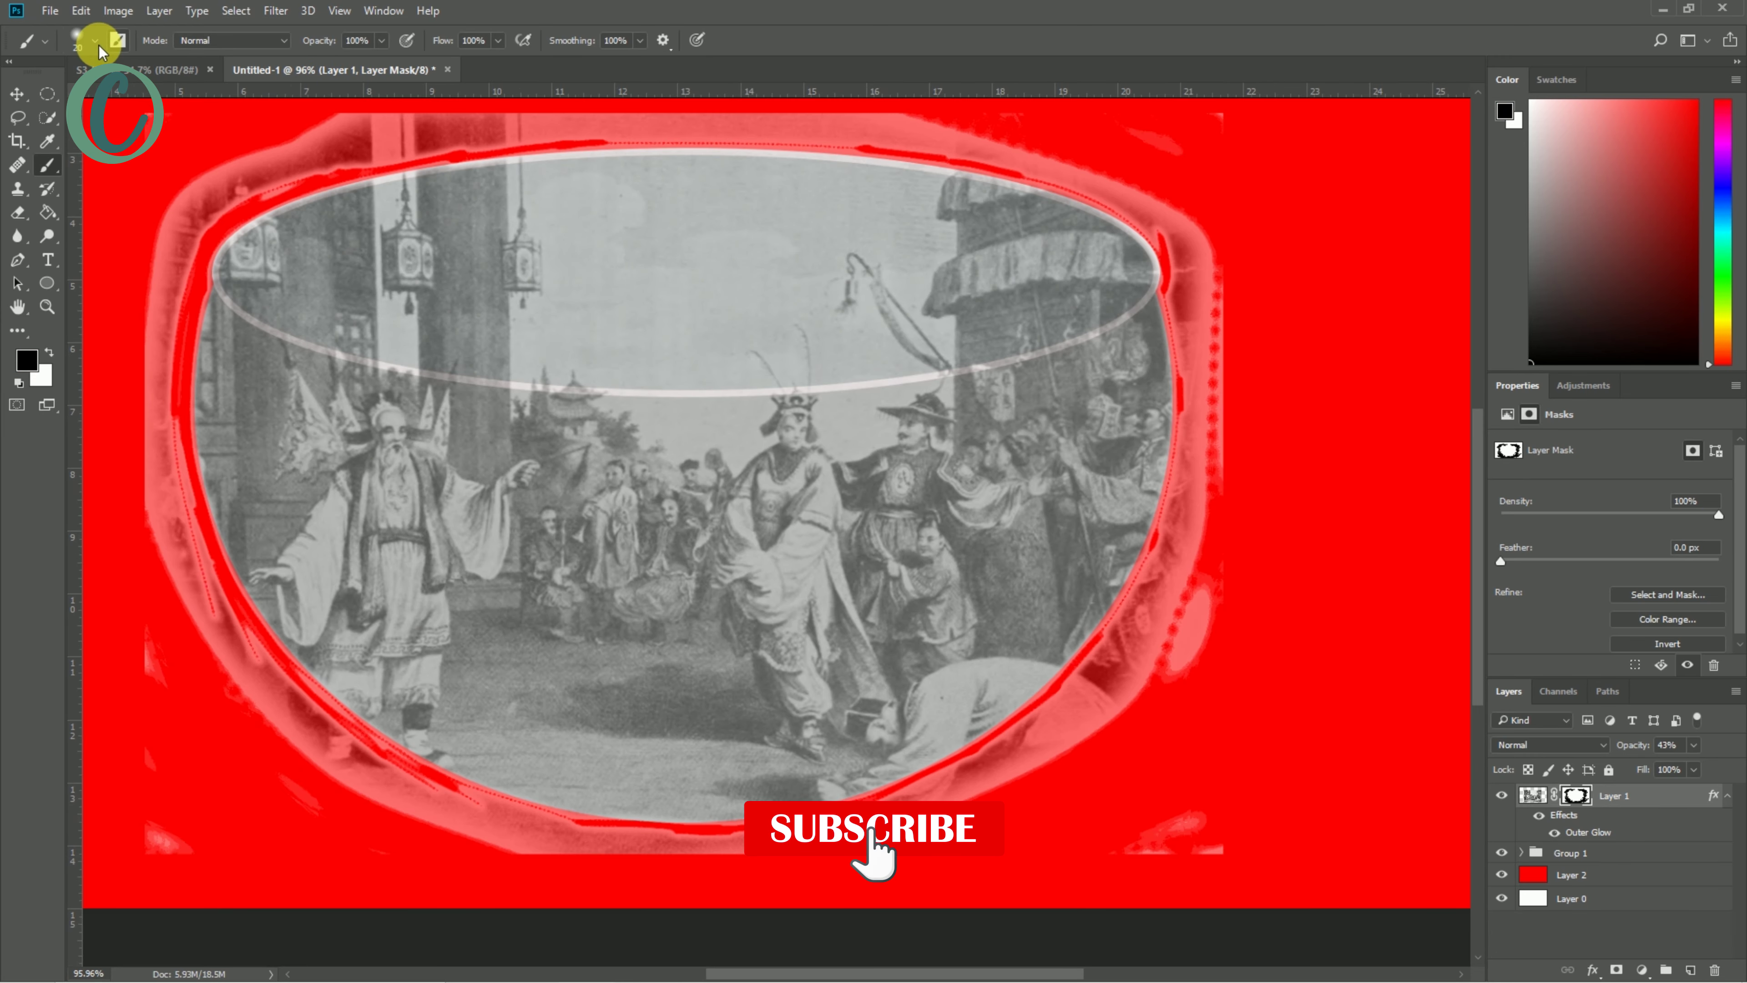
- Mask out the glow along the bowl's lower-left, lower-right, right and left edges
{"action": "mouse_move", "coordinate": [230, 642]}
{"action": "left_mouse_down"}
{"action": "mouse_move", "coordinate": [477, 820]}
{"action": "mouse_move", "coordinate": [1042, 725]}
{"action": "mouse_move", "coordinate": [740, 758]}
{"action": "left_mouse_up"}
{"action": "scroll", "coordinate": [741, 757], "scroll_direction": "up", "scroll_amount": 2}
{"action": "left_click_drag", "start_coordinate": [1104, 565], "coordinate": [1002, 746]}
{"action": "scroll", "coordinate": [806, 910], "scroll_direction": "up", "scroll_amount": 3}
{"action": "left_click_drag", "start_coordinate": [1142, 722], "coordinate": [1238, 372]}
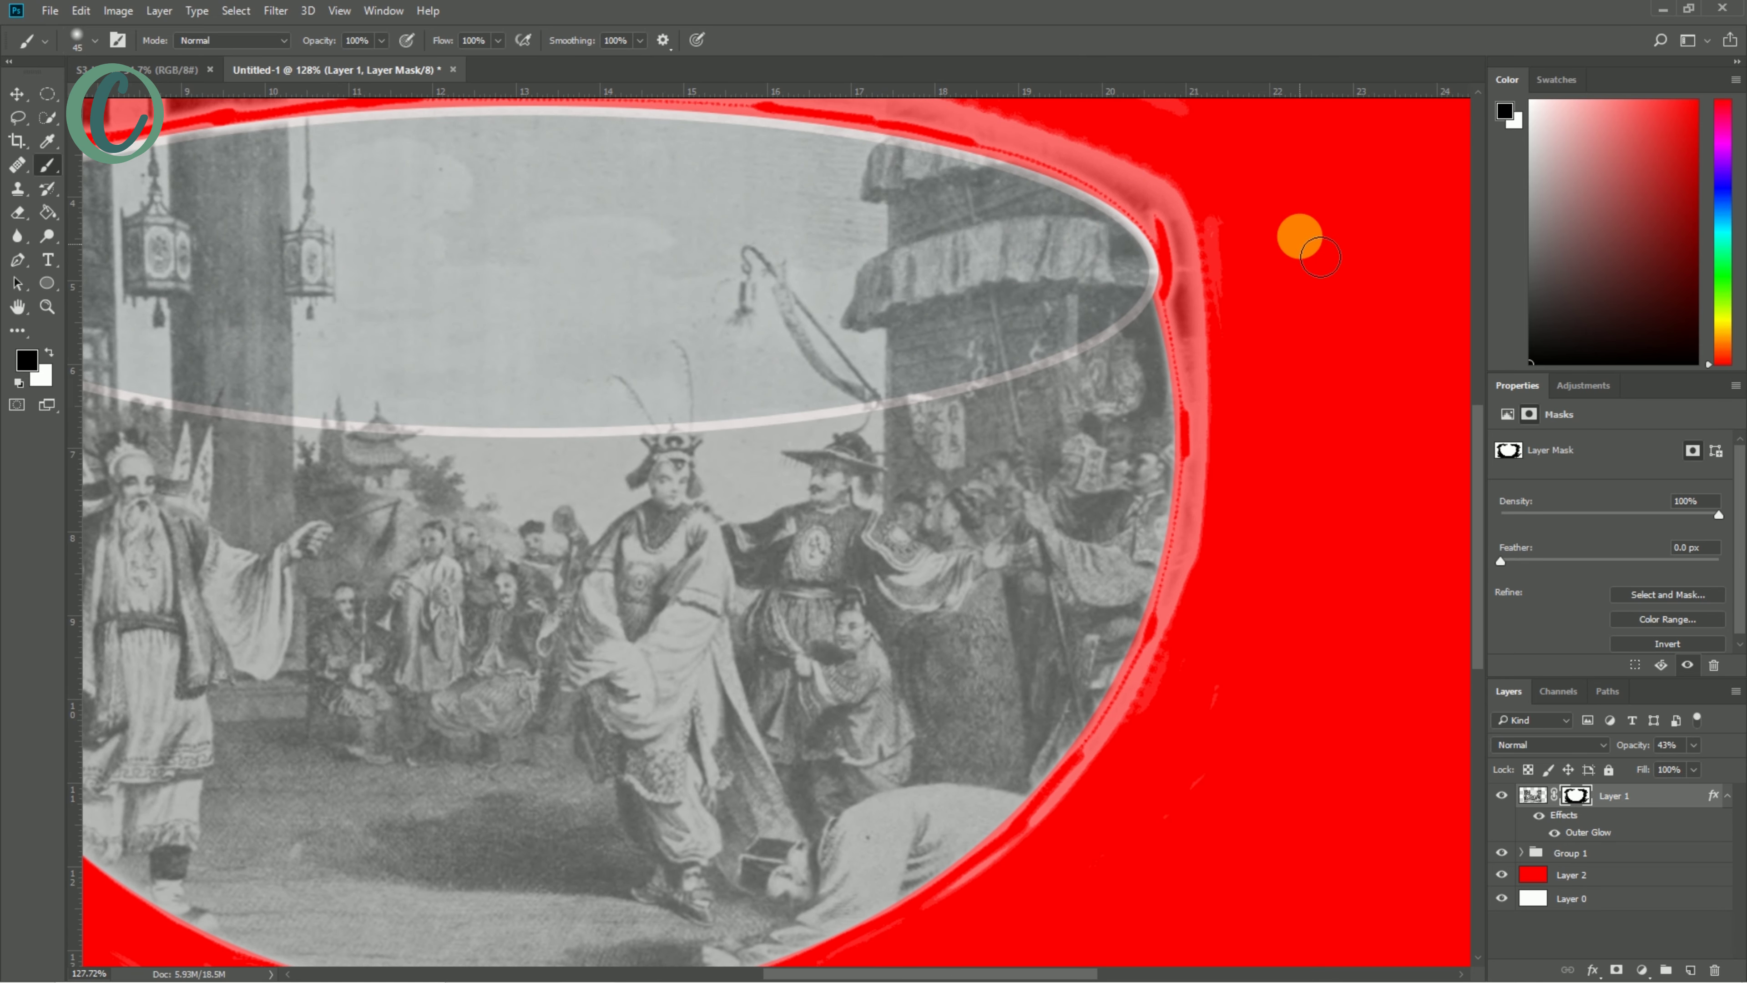
{"action": "scroll", "coordinate": [1032, 206], "scroll_direction": "up", "scroll_amount": 1}
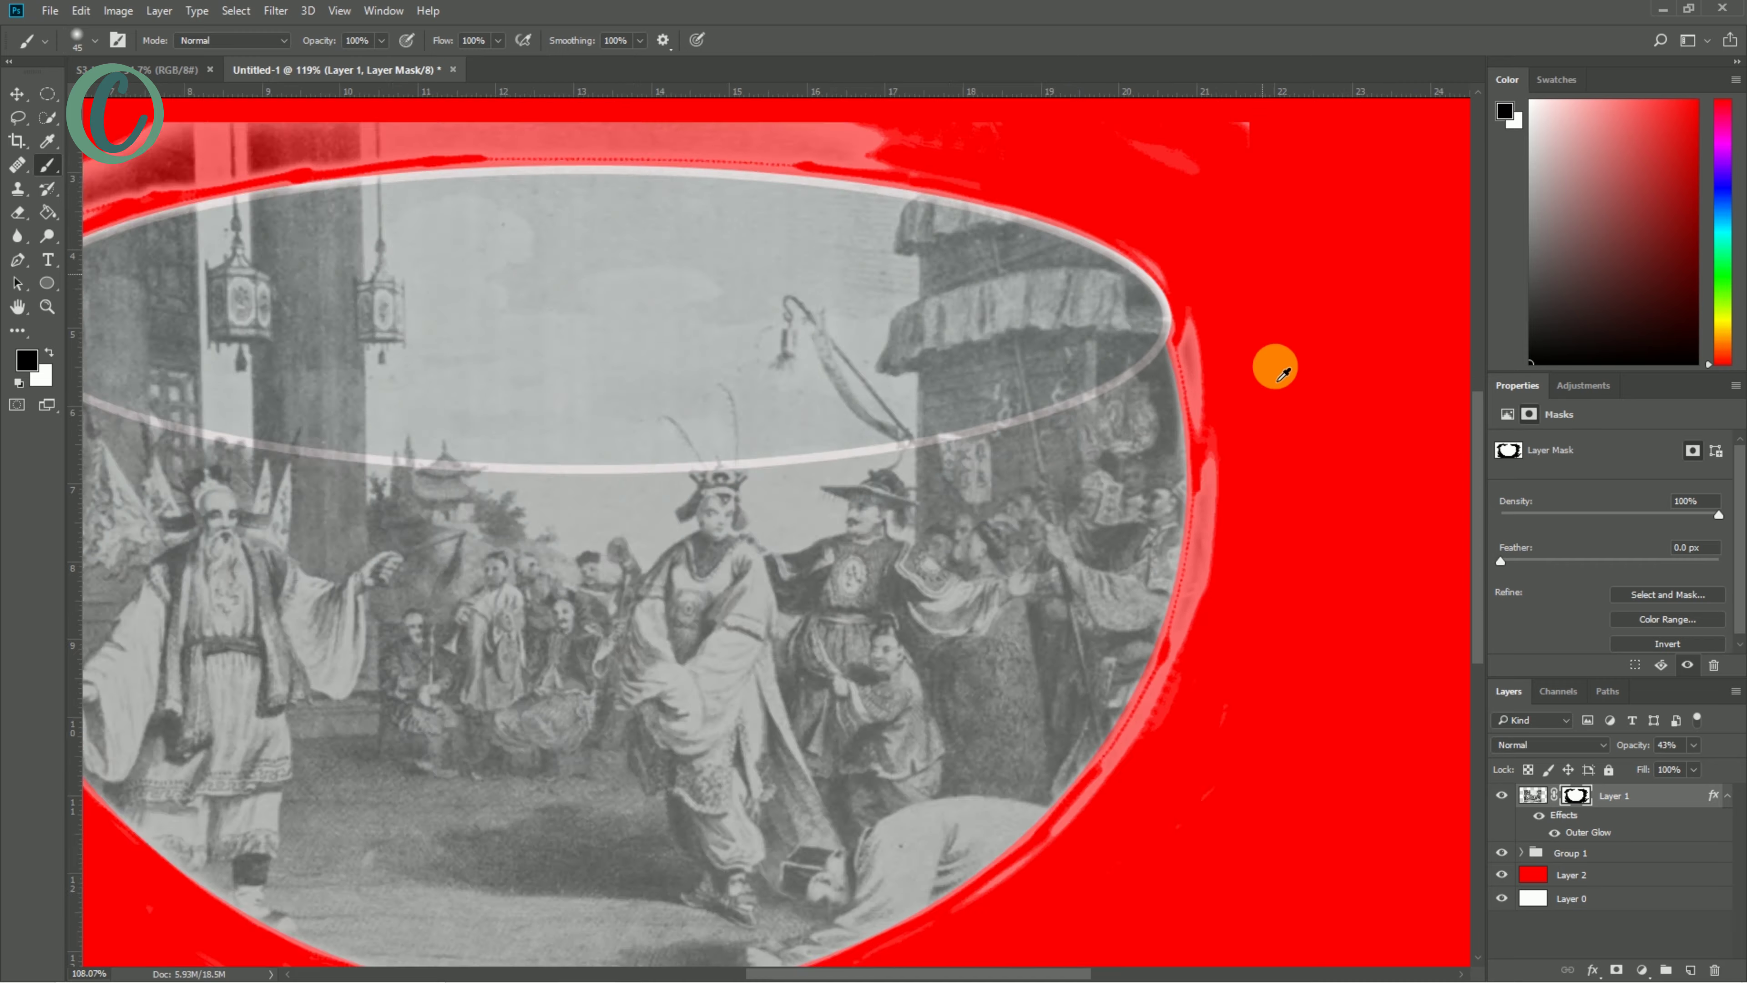
{"action": "scroll", "coordinate": [1271, 367], "scroll_direction": "left", "scroll_amount": 5}
{"action": "mouse_move", "coordinate": [385, 413]}
{"action": "left_mouse_down"}
{"action": "mouse_move", "coordinate": [500, 883]}
{"action": "mouse_move", "coordinate": [374, 273]}
{"action": "left_mouse_up"}
- Touch up the mask along the bowl's upper edge, then inspect the edges up close
{"action": "scroll", "coordinate": [374, 273], "scroll_direction": "up", "scroll_amount": 2}
{"action": "scroll", "coordinate": [538, 226], "scroll_direction": "up", "scroll_amount": 1}
{"action": "left_click_drag", "start_coordinate": [538, 332], "coordinate": [1169, 248]}
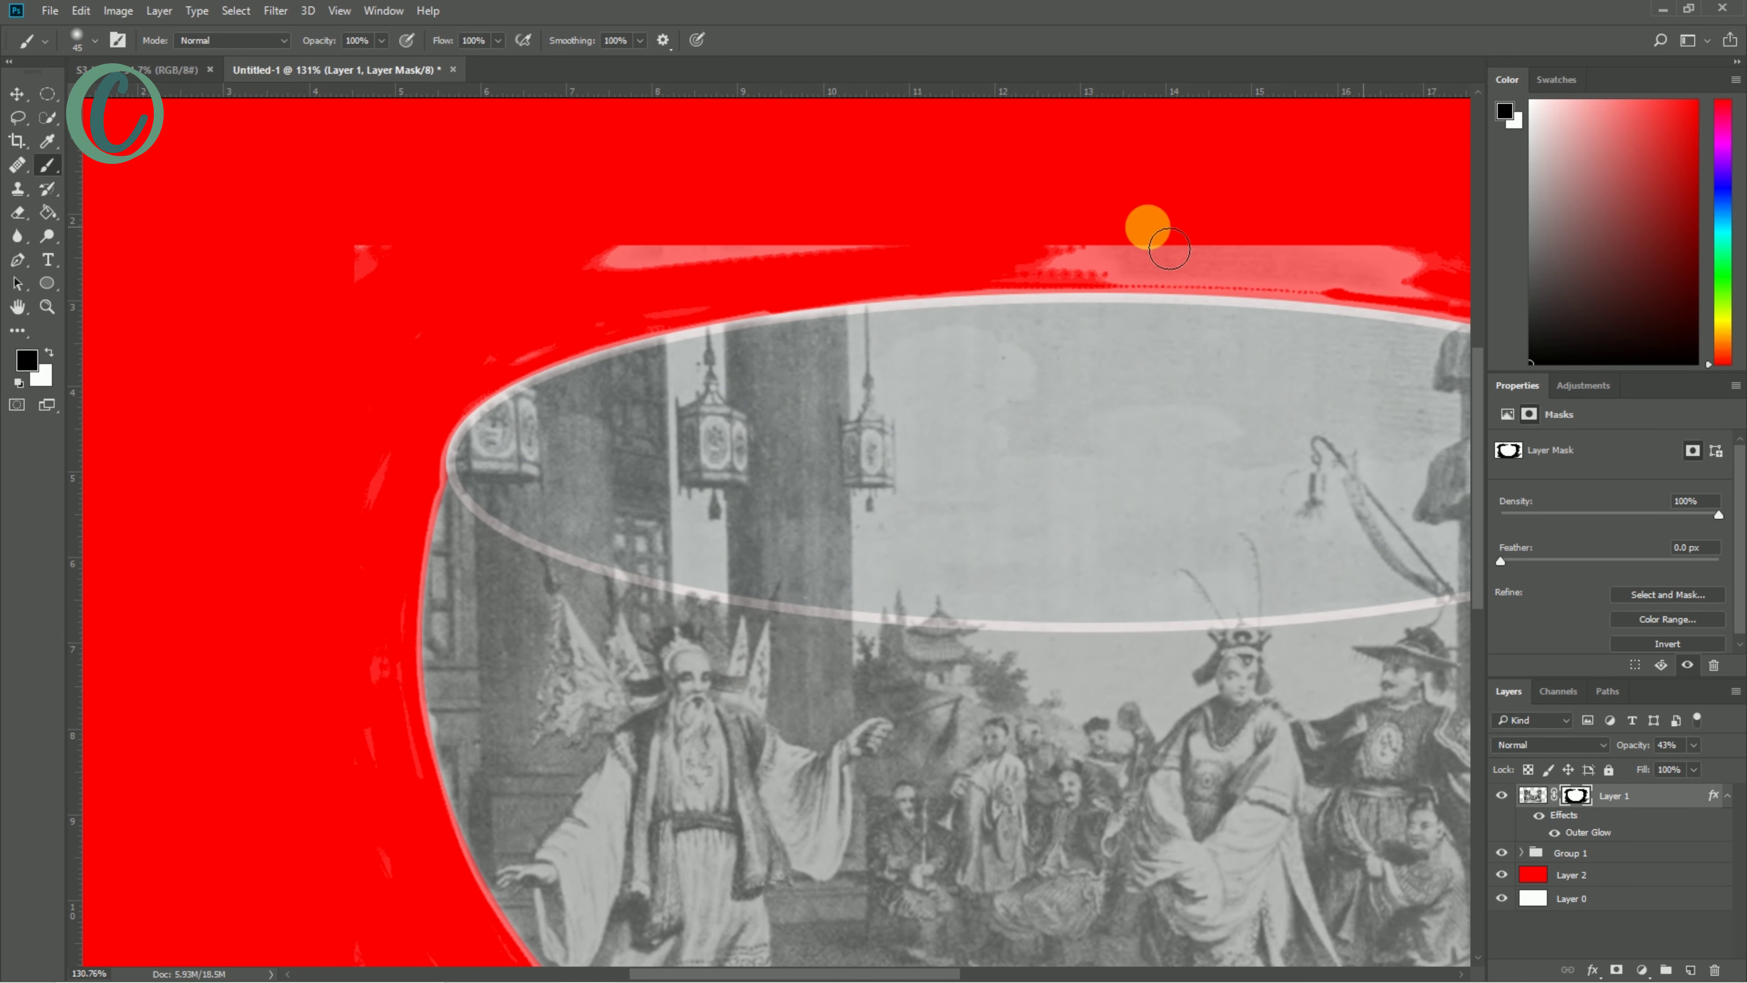
{"action": "scroll", "coordinate": [1169, 248], "scroll_direction": "right", "scroll_amount": 5}
{"action": "left_click_drag", "start_coordinate": [456, 285], "coordinate": [807, 301]}
{"action": "scroll", "coordinate": [808, 301], "scroll_direction": "up", "scroll_amount": 2}
{"action": "scroll", "coordinate": [1119, 180], "scroll_direction": "right", "scroll_amount": 5}
{"action": "left_click_drag", "start_coordinate": [1120, 180], "coordinate": [1156, 226]}
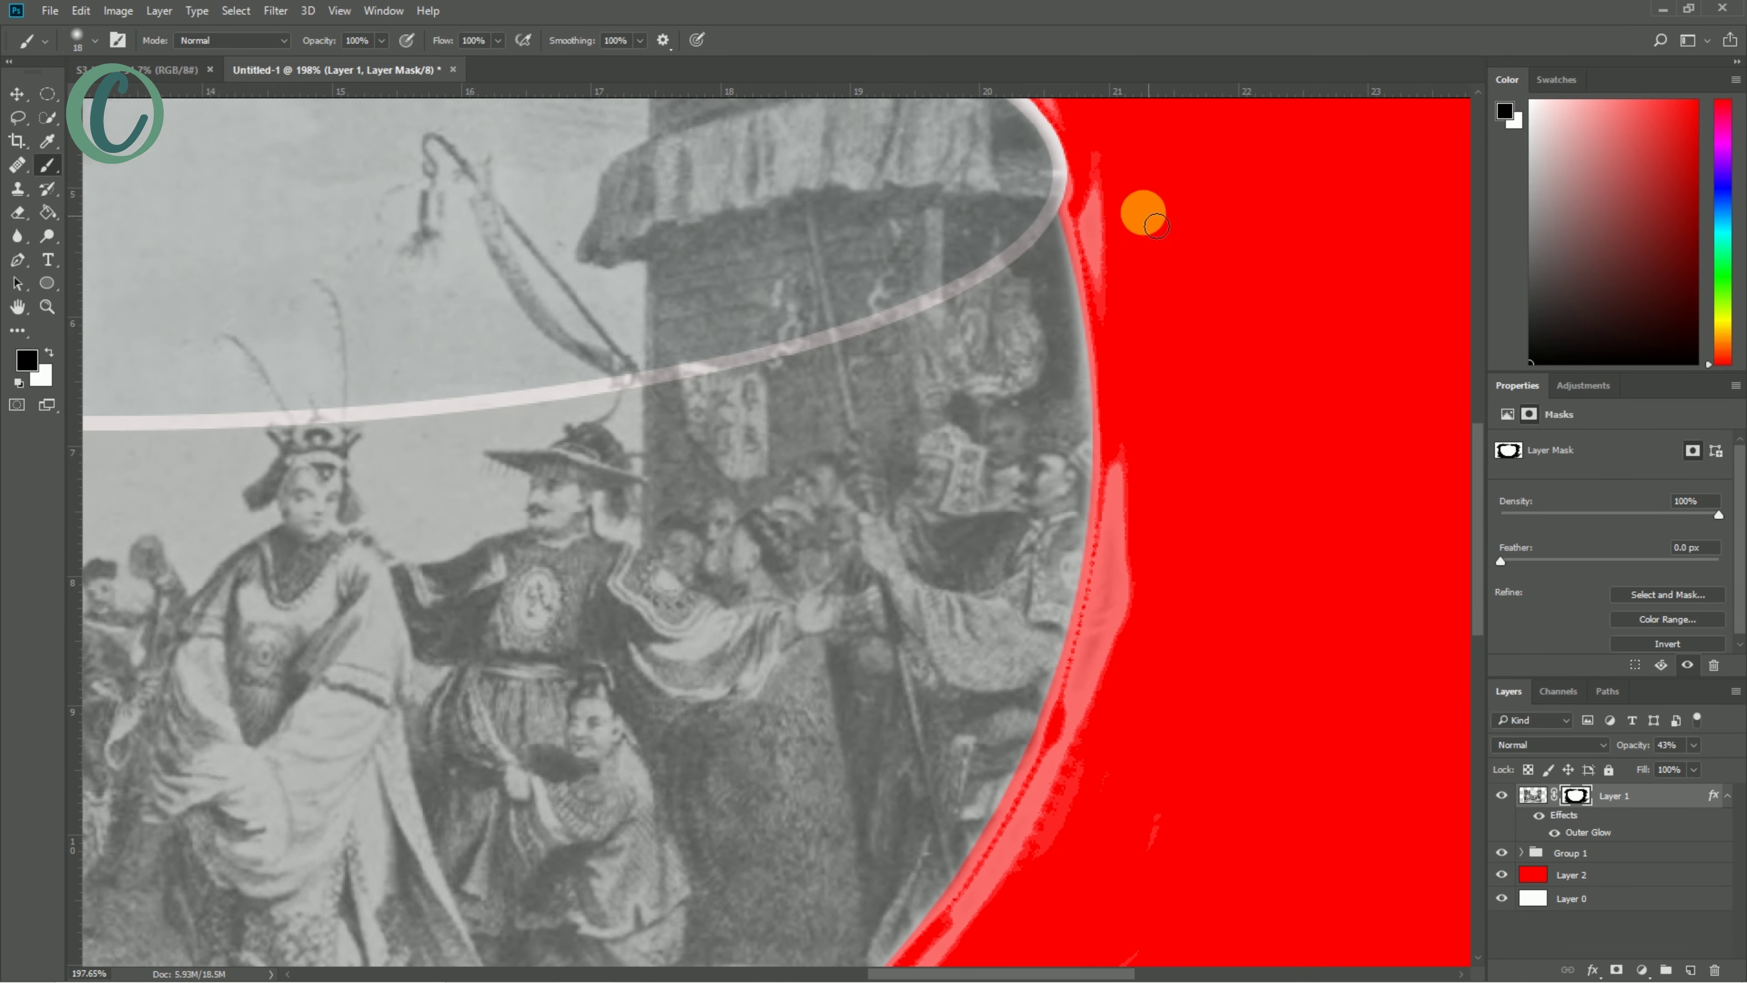
{"action": "scroll", "coordinate": [1156, 226], "scroll_direction": "up", "scroll_amount": 2}
{"action": "scroll", "coordinate": [1186, 429], "scroll_direction": "up", "scroll_amount": 1}
{"action": "scroll", "coordinate": [944, 886], "scroll_direction": "down", "scroll_amount": 5}
{"action": "scroll", "coordinate": [944, 886], "scroll_direction": "up", "scroll_amount": 1}
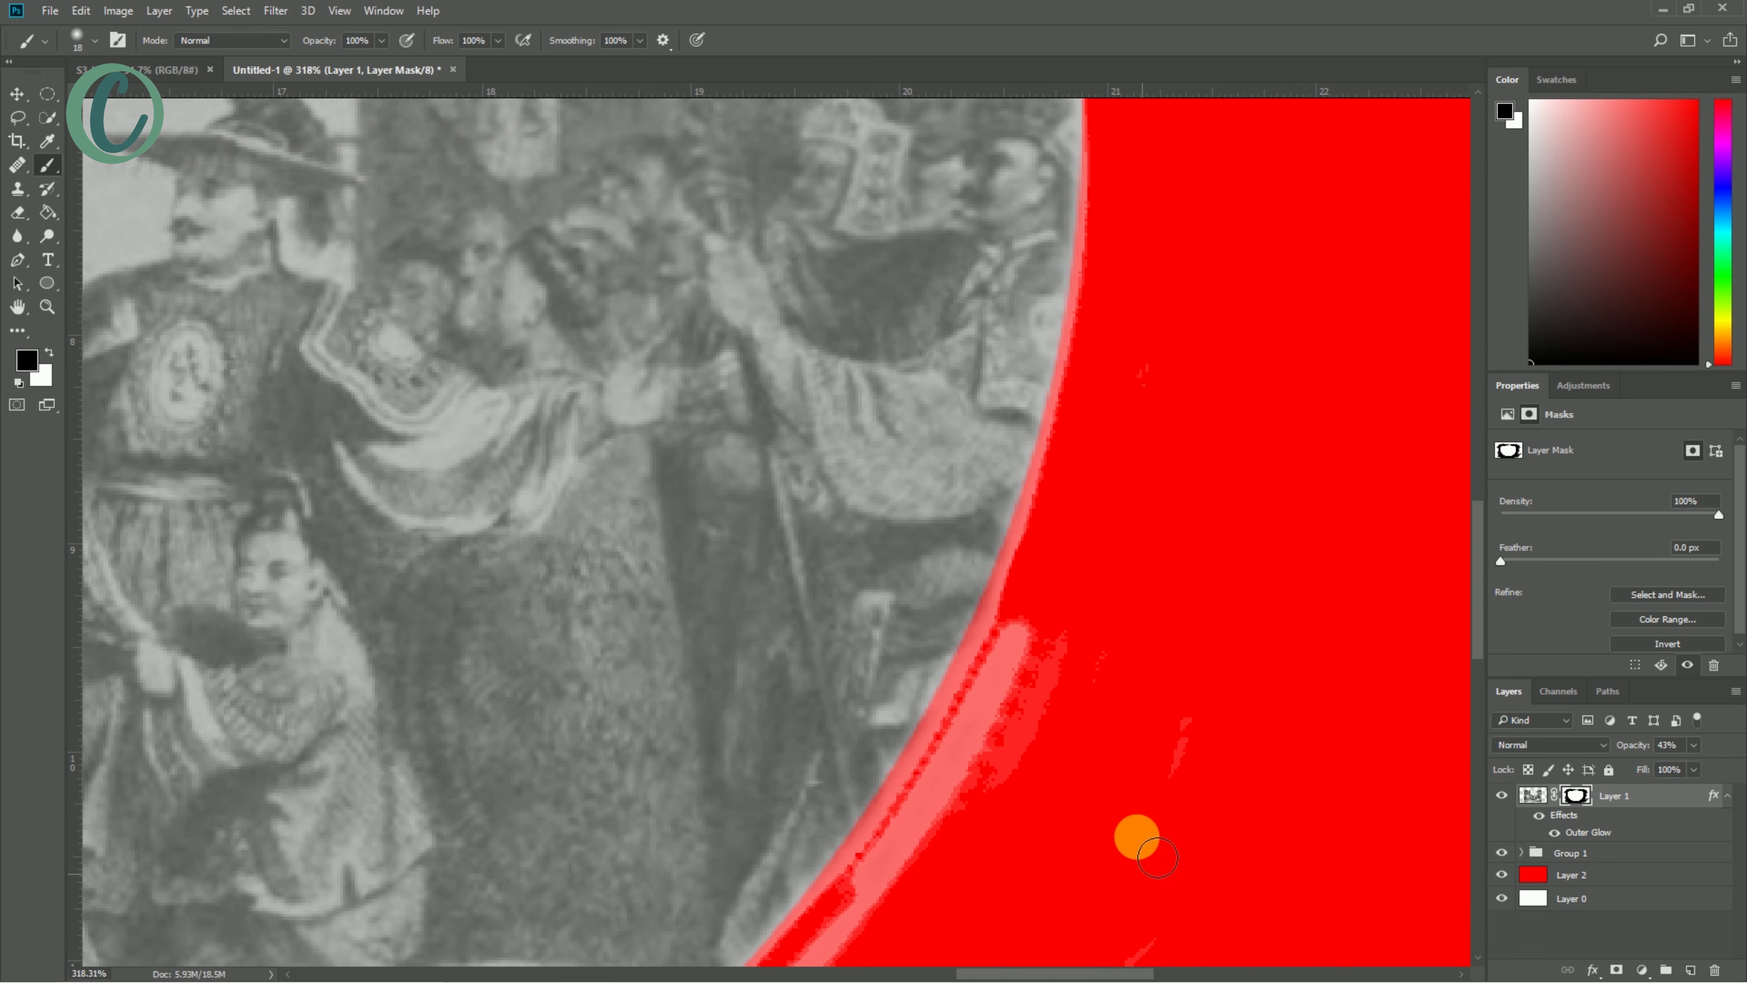
{"action": "scroll", "coordinate": [1020, 411], "scroll_direction": "down", "scroll_amount": 3}
{"action": "scroll", "coordinate": [909, 456], "scroll_direction": "down", "scroll_amount": 2}
{"action": "scroll", "coordinate": [526, 874], "scroll_direction": "down", "scroll_amount": 5}
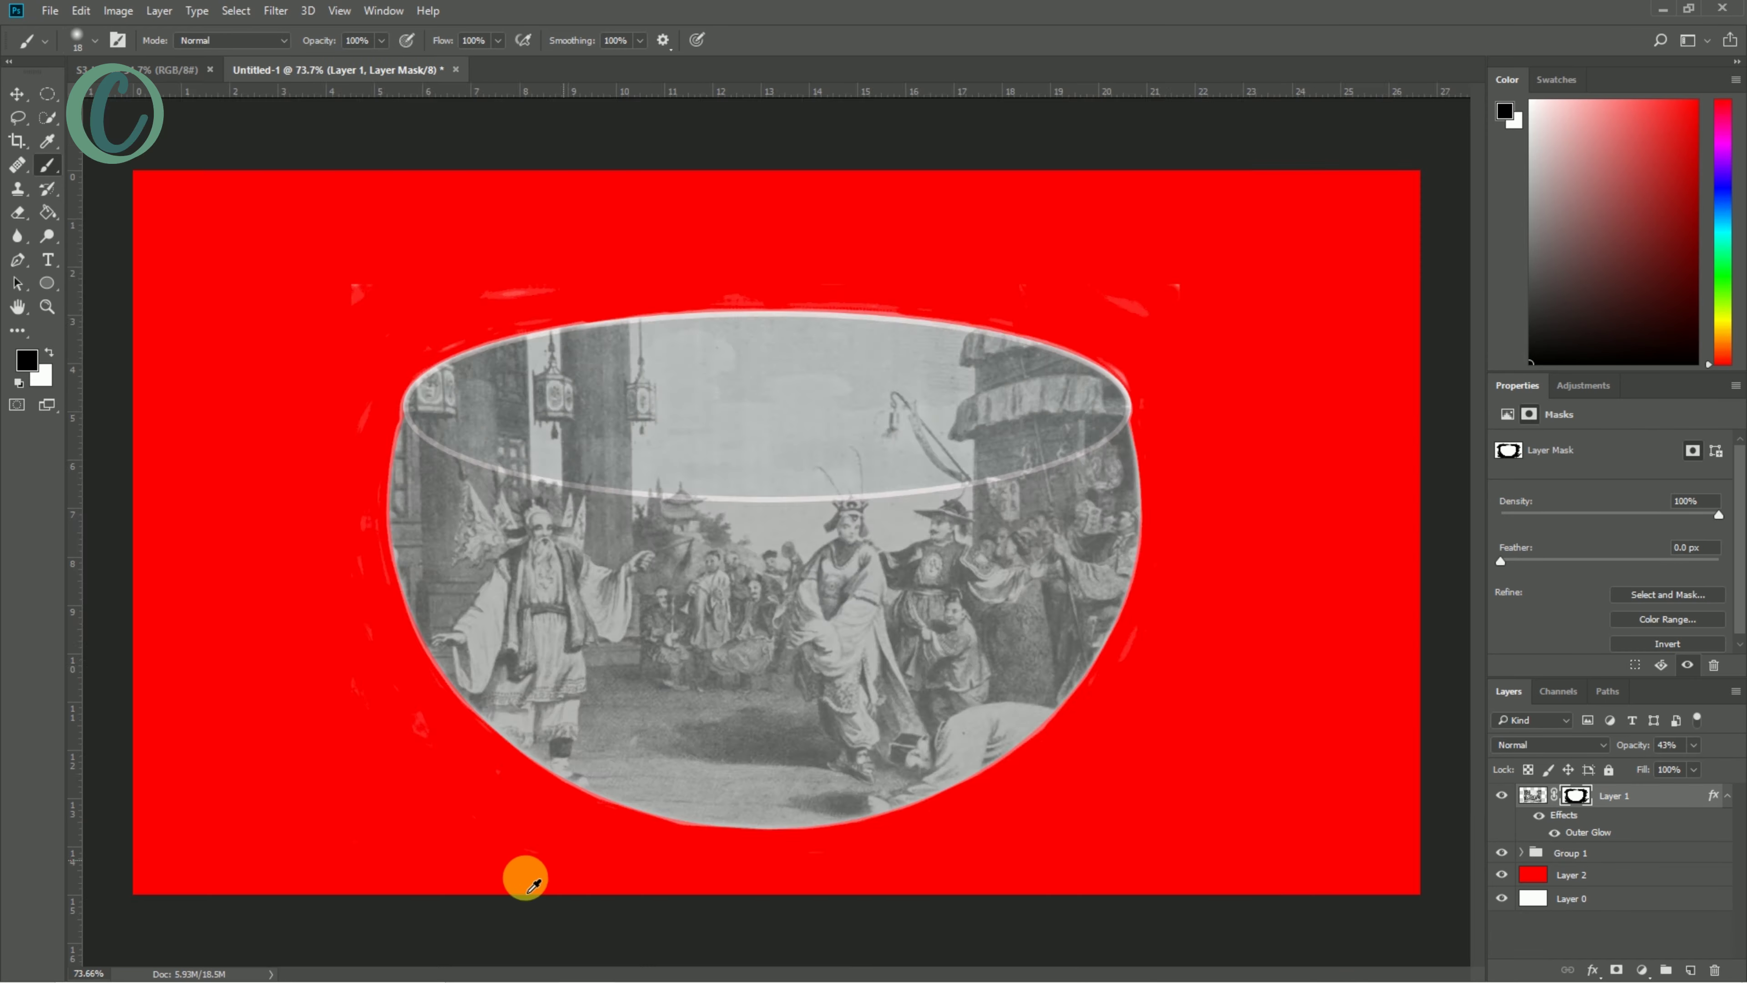
{"action": "scroll", "coordinate": [1318, 769], "scroll_direction": "up", "scroll_amount": 4}
{"action": "scroll", "coordinate": [617, 683], "scroll_direction": "up", "scroll_amount": 1}
{"action": "scroll", "coordinate": [332, 780], "scroll_direction": "up", "scroll_amount": 5}
{"action": "scroll", "coordinate": [437, 519], "scroll_direction": "up", "scroll_amount": 3}
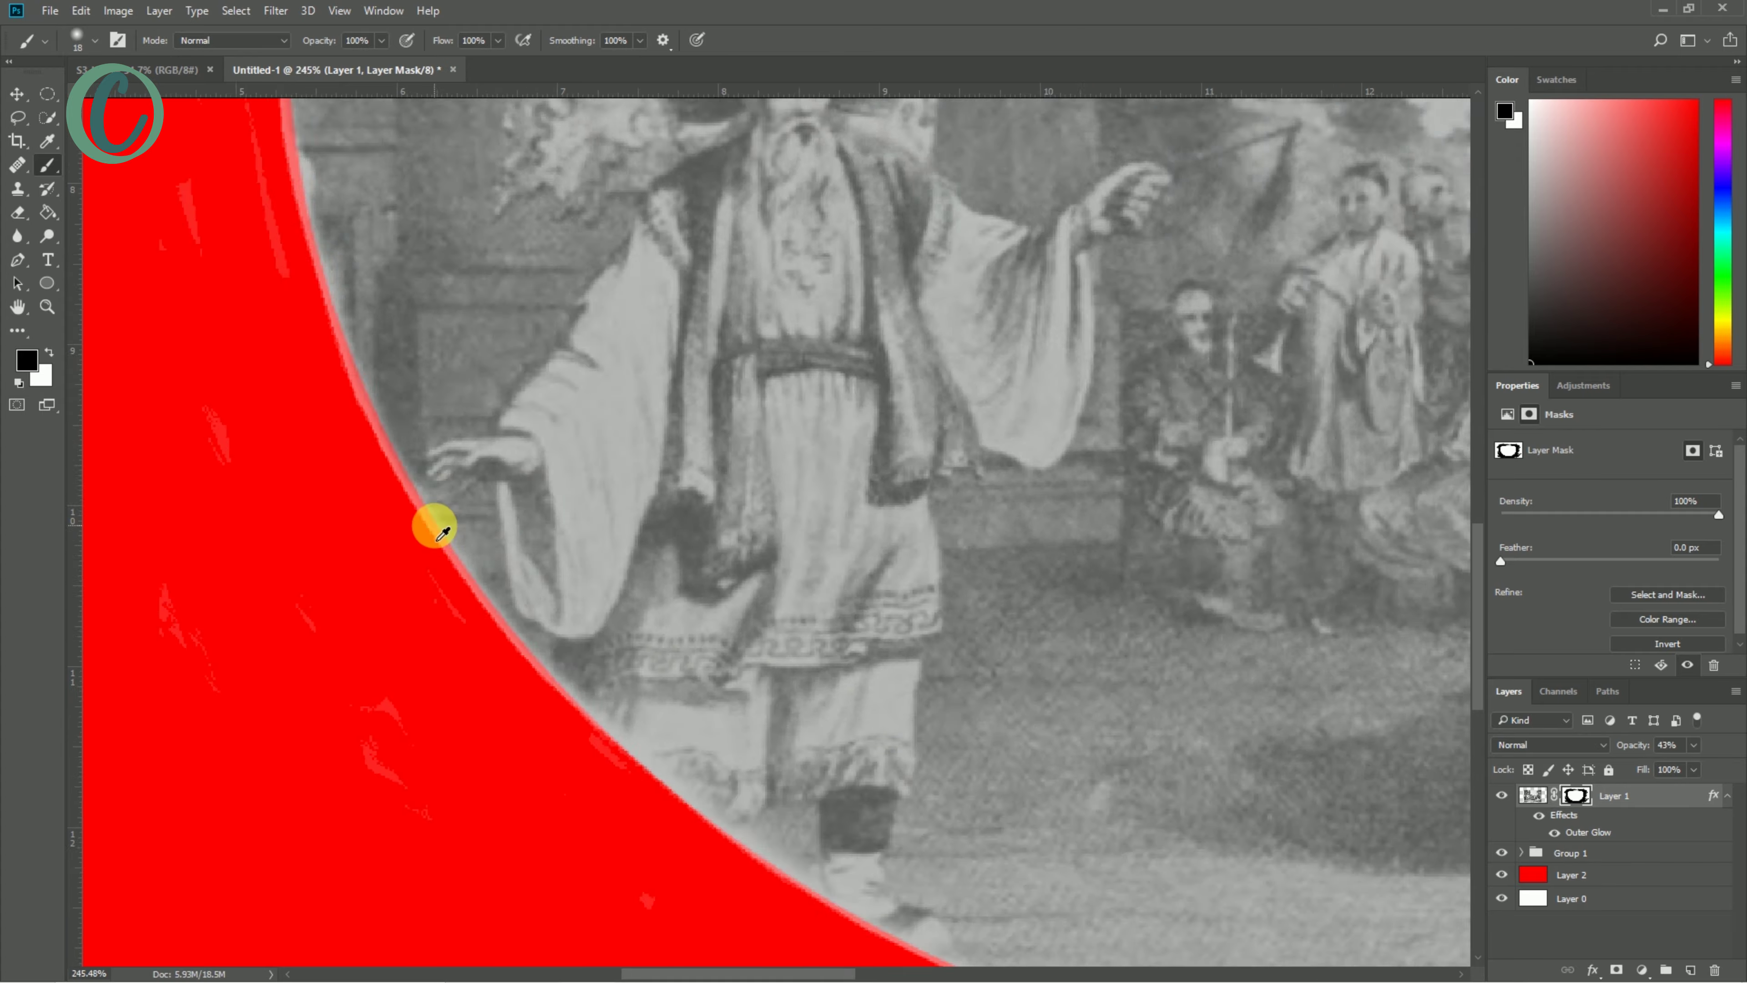
{"action": "scroll", "coordinate": [363, 589], "scroll_direction": "up", "scroll_amount": 3}
{"action": "scroll", "coordinate": [409, 501], "scroll_direction": "up", "scroll_amount": 2}
{"action": "scroll", "coordinate": [408, 501], "scroll_direction": "down", "scroll_amount": 3}
- Restore the engraving layer to full opacity and fit the bowl in view to check the mask
{"action": "left_click_drag", "start_coordinate": [1600, 769], "coordinate": [1720, 769]}
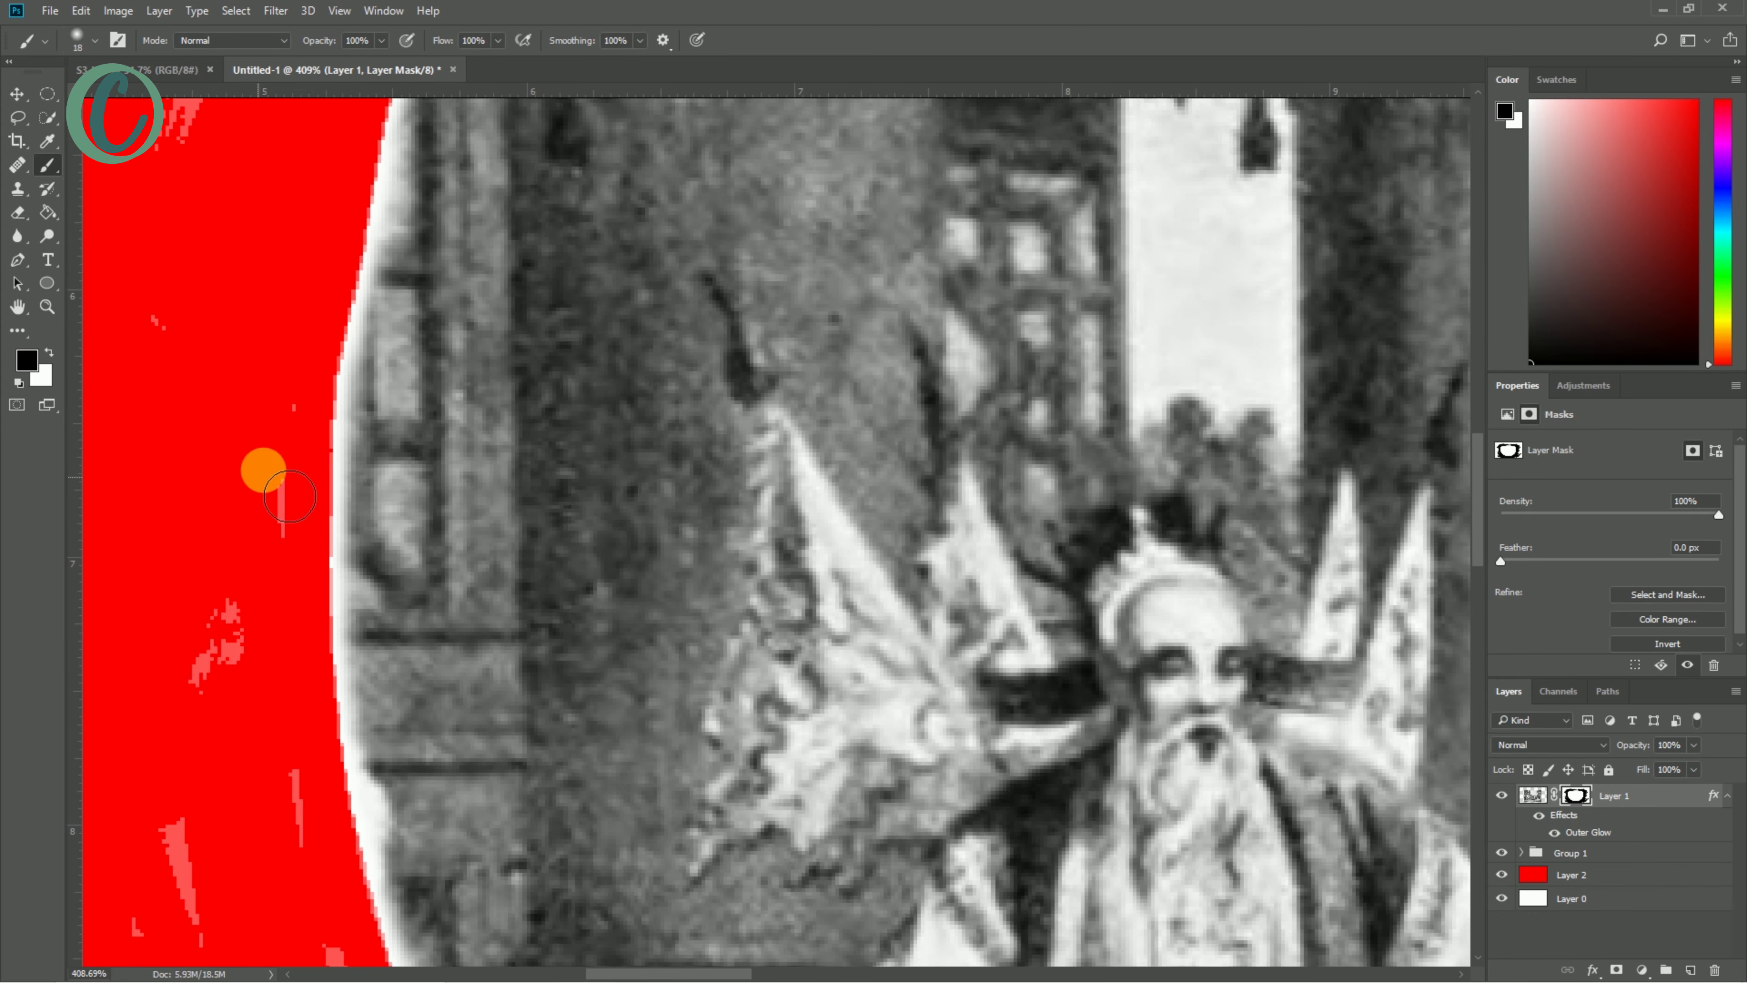
{"action": "scroll", "coordinate": [262, 468], "scroll_direction": "down", "scroll_amount": 2}
{"action": "scroll", "coordinate": [297, 577], "scroll_direction": "down", "scroll_amount": 3}
{"action": "scroll", "coordinate": [332, 630], "scroll_direction": "up", "scroll_amount": 3}
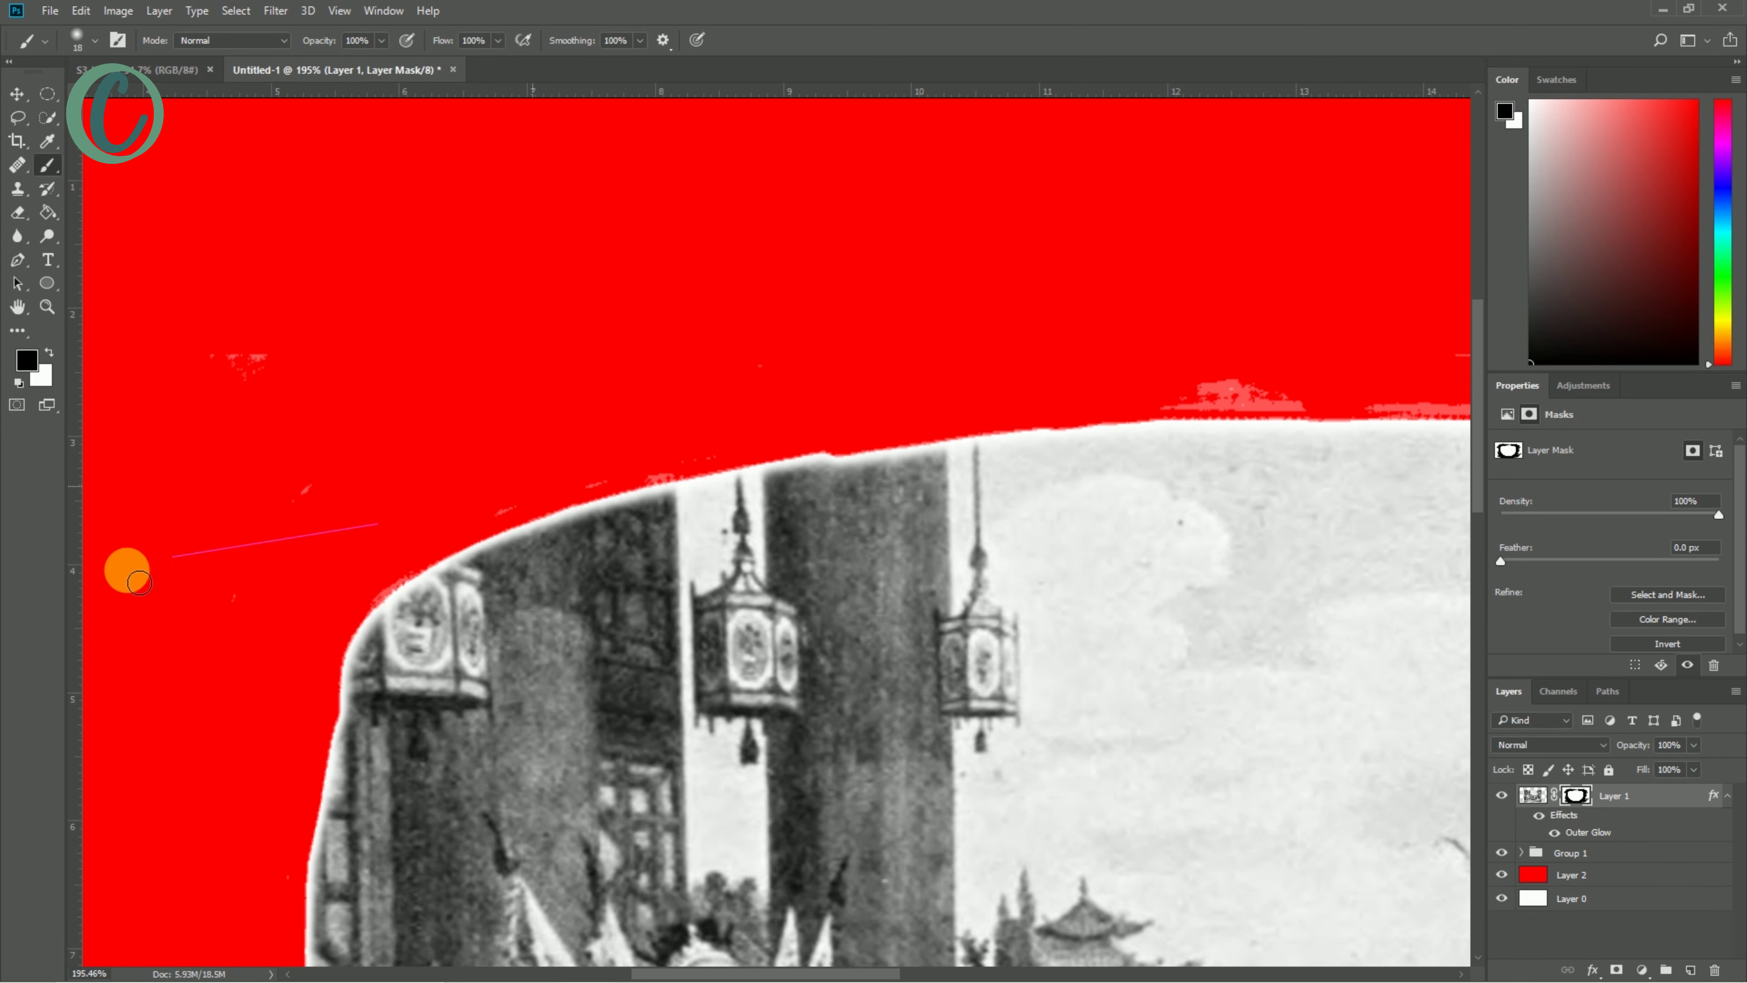
{"action": "scroll", "coordinate": [1052, 391], "scroll_direction": "right", "scroll_amount": 5}
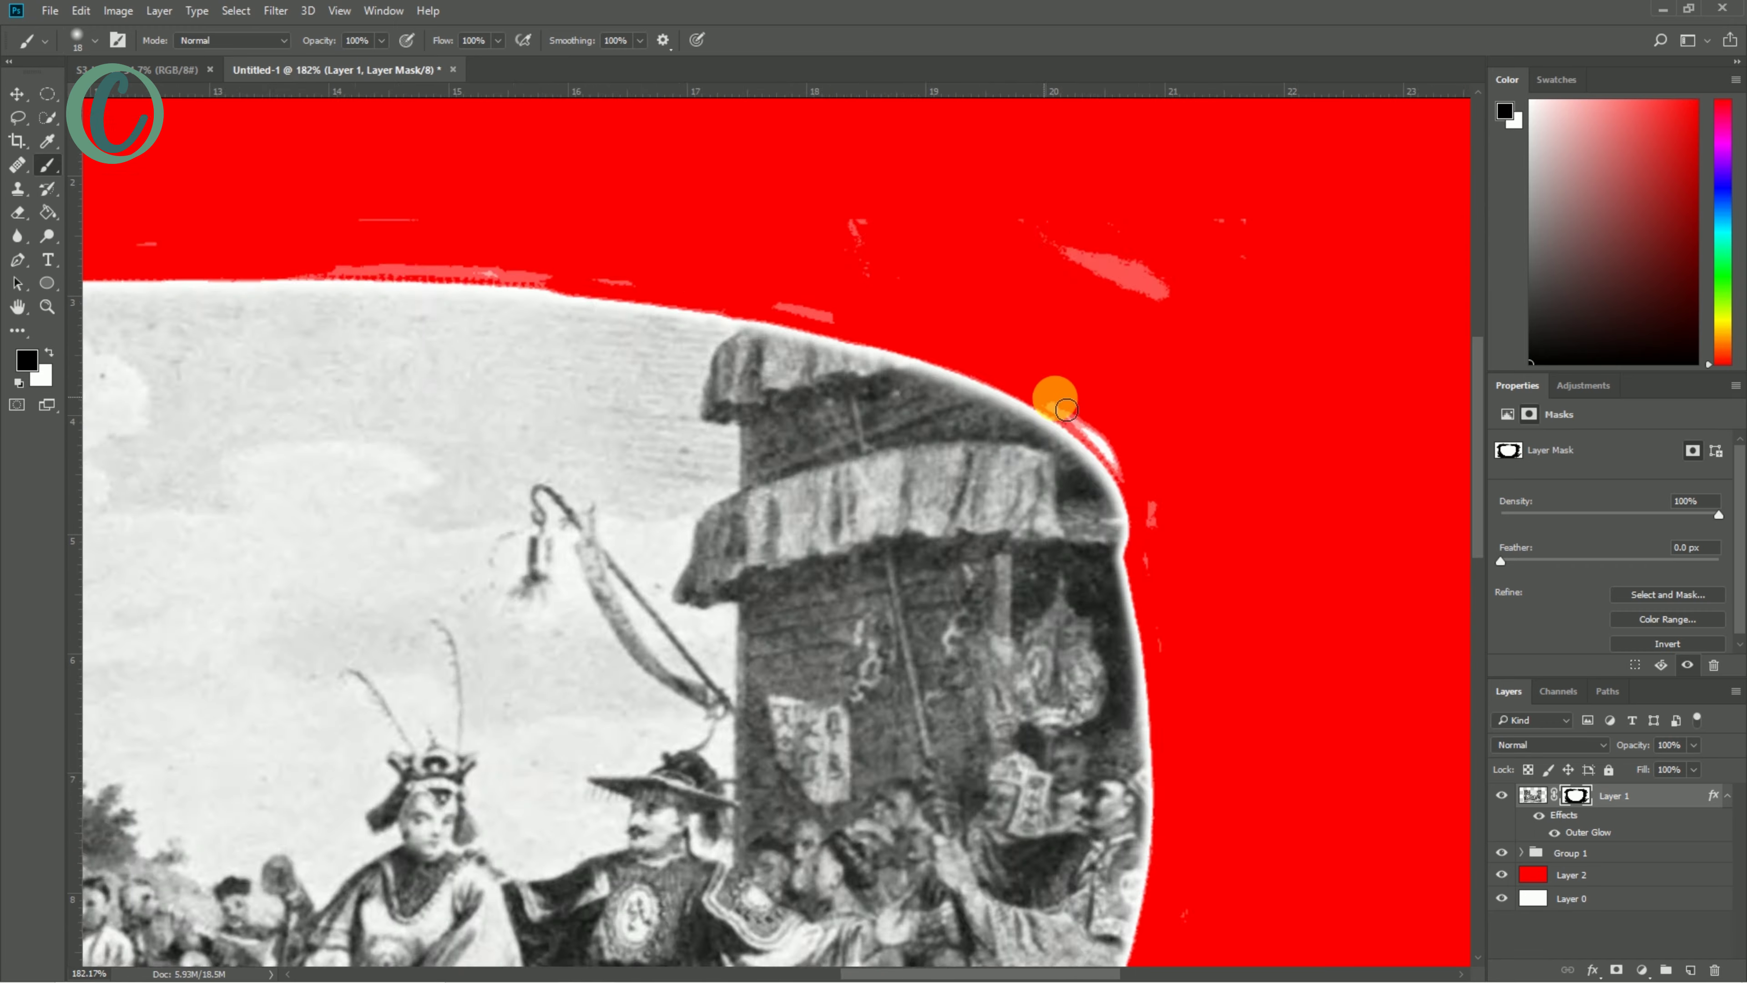
{"action": "scroll", "coordinate": [814, 227], "scroll_direction": "down", "scroll_amount": 2}
{"action": "scroll", "coordinate": [273, 215], "scroll_direction": "down", "scroll_amount": 2}
{"action": "scroll", "coordinate": [456, 745], "scroll_direction": "left", "scroll_amount": 3}
{"action": "scroll", "coordinate": [857, 765], "scroll_direction": "down", "scroll_amount": 3}
{"action": "scroll", "coordinate": [1221, 363], "scroll_direction": "right", "scroll_amount": 4}
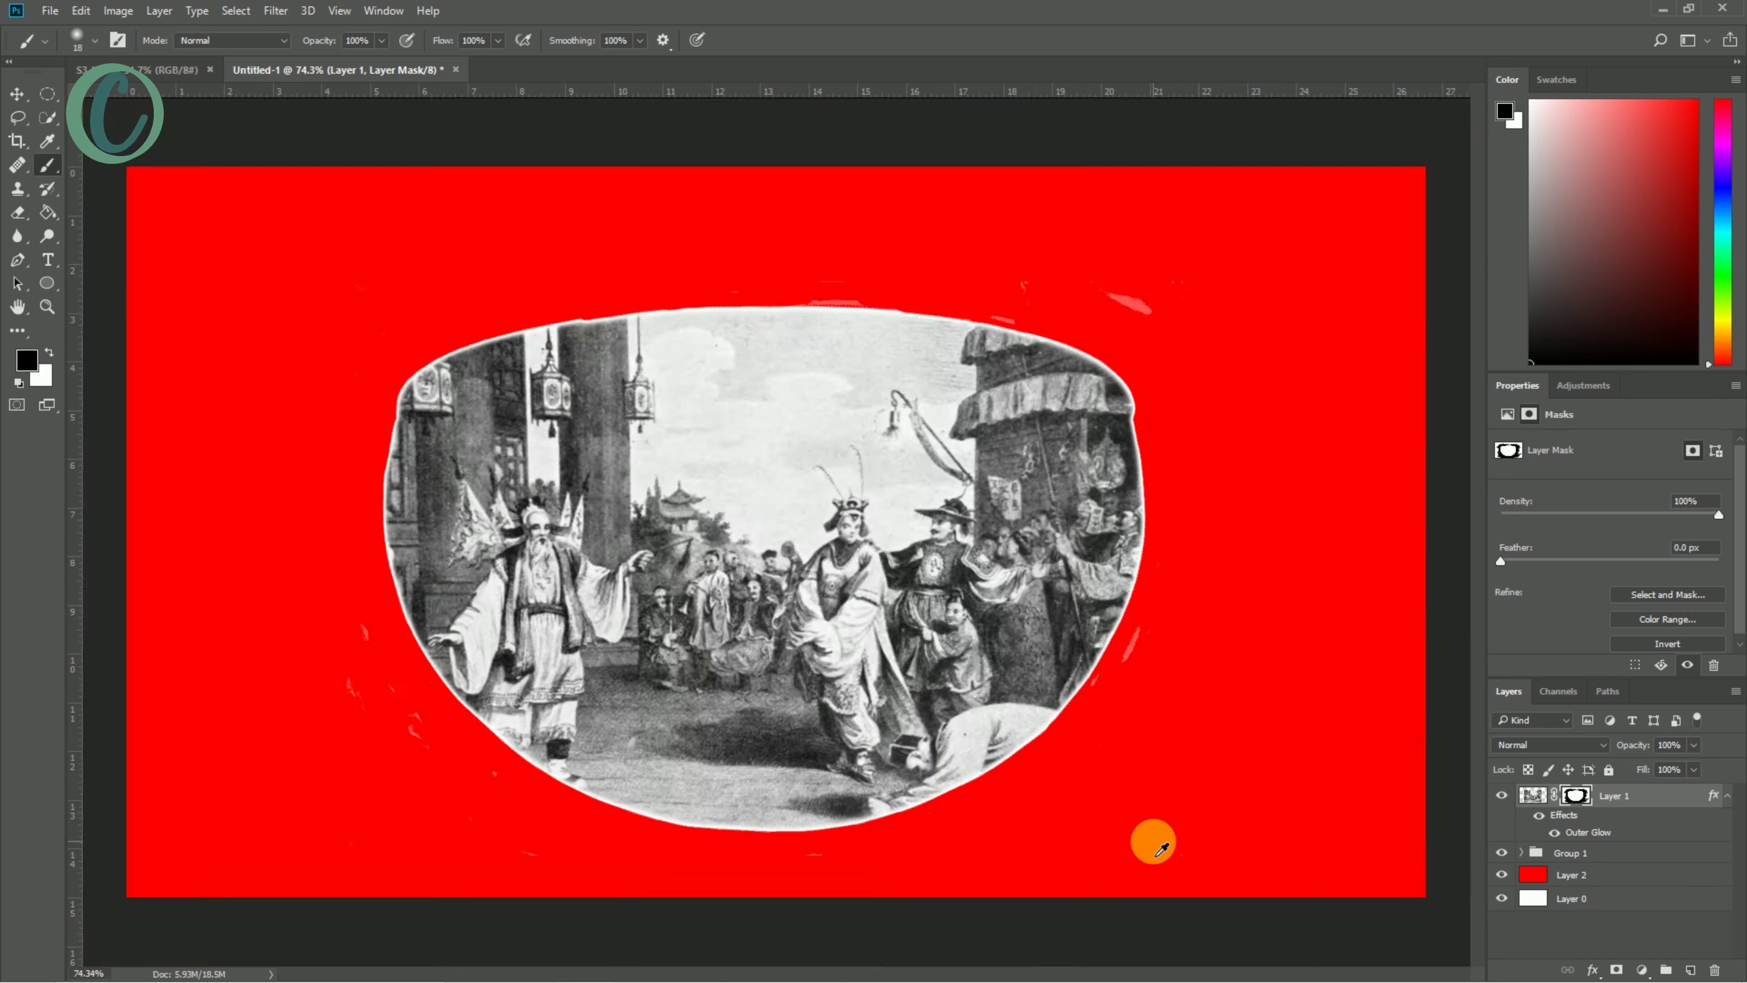
{"action": "key", "text": "ctrl+0"}
{"action": "scroll", "coordinate": [454, 832], "scroll_direction": "up", "scroll_amount": 3}
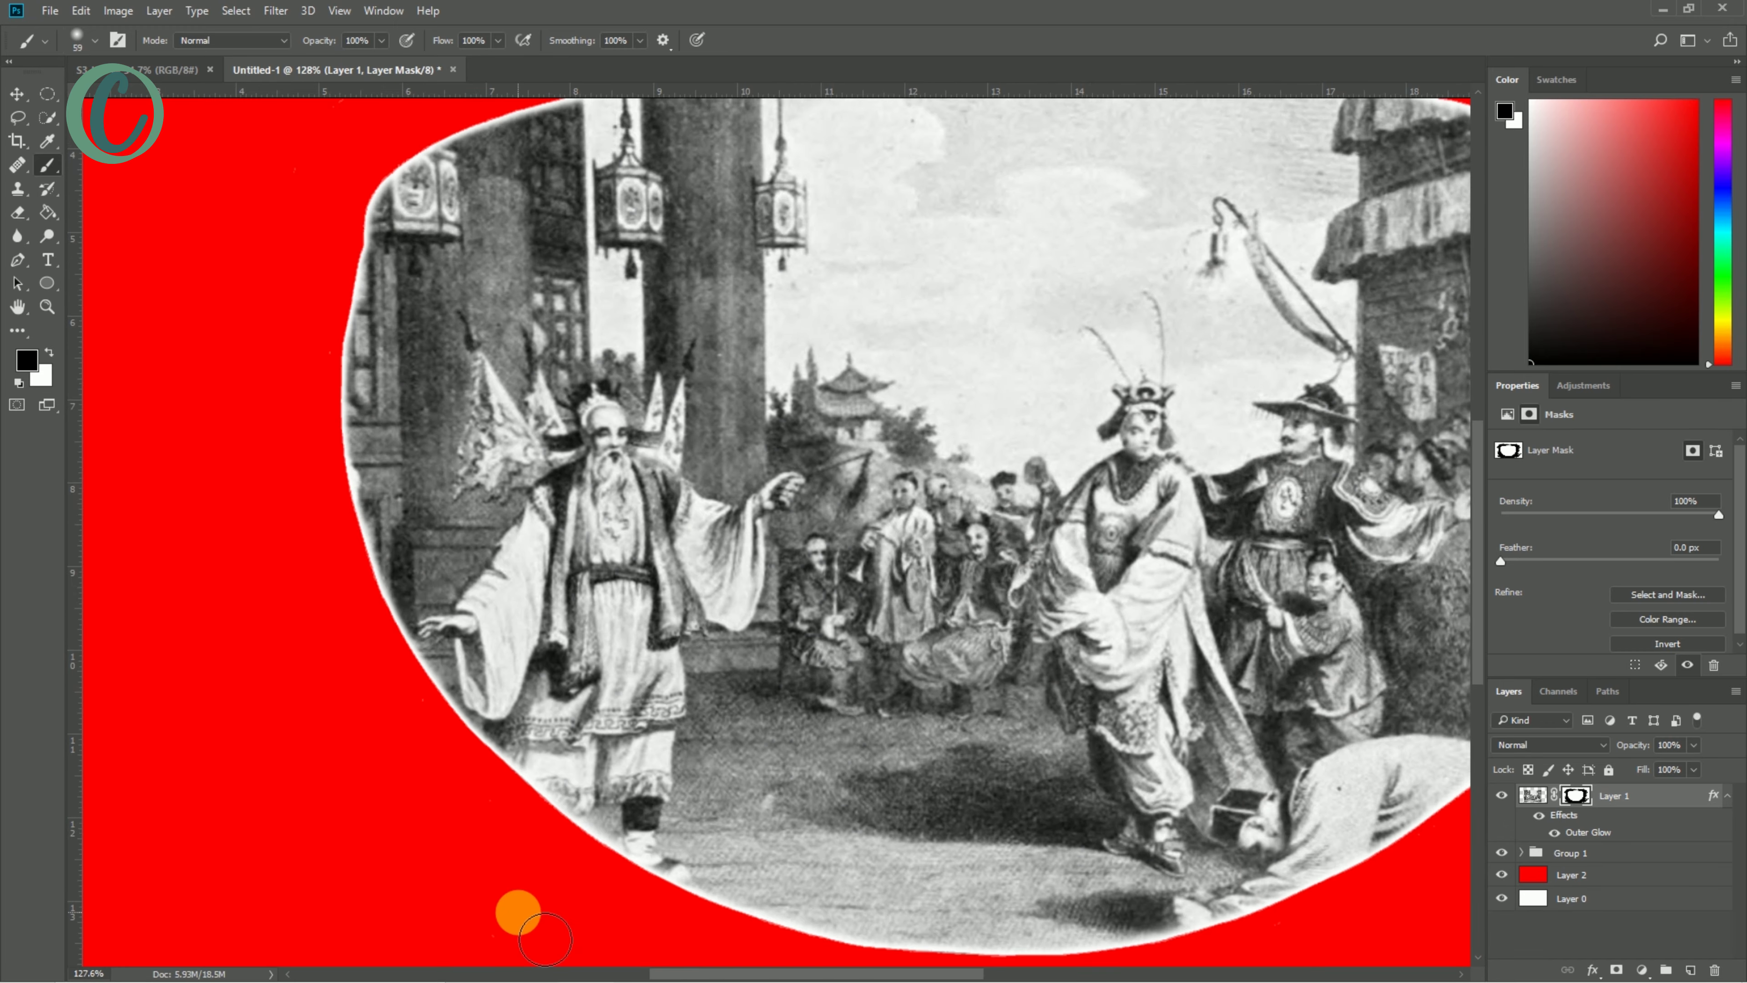
{"action": "scroll", "coordinate": [514, 912], "scroll_direction": "down", "scroll_amount": 5}
{"action": "left_click", "coordinate": [1694, 745]}
- Lower the engraving layer to 29% opacity and shrink the brush to about 9 px
{"action": "left_click_drag", "start_coordinate": [1677, 766], "coordinate": [1634, 766]}
{"action": "scroll", "coordinate": [309, 558], "scroll_direction": "up", "scroll_amount": 5}
{"action": "scroll", "coordinate": [310, 557], "scroll_direction": "down", "scroll_amount": 3}
{"action": "left_click", "coordinate": [94, 40]}
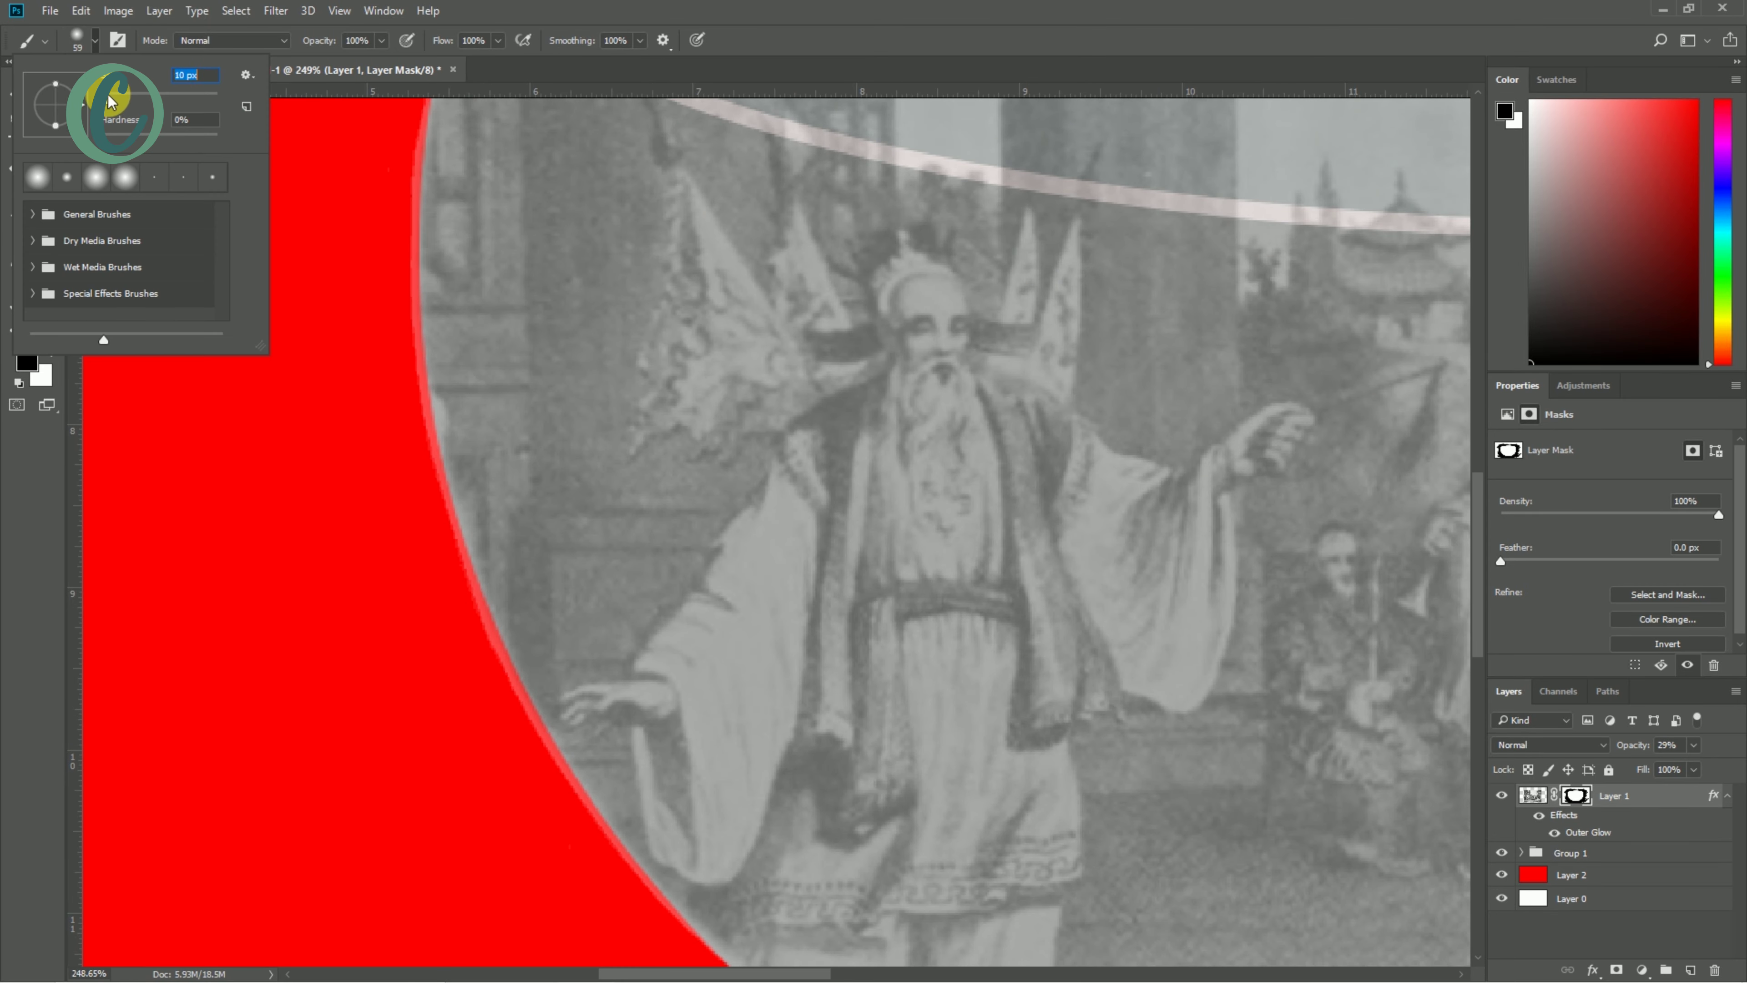
{"action": "scroll", "coordinate": [339, 320], "scroll_direction": "up", "scroll_amount": 3}
{"action": "scroll", "coordinate": [573, 644], "scroll_direction": "up", "scroll_amount": 2}
{"action": "scroll", "coordinate": [894, 912], "scroll_direction": "up", "scroll_amount": 2}
{"action": "scroll", "coordinate": [702, 417], "scroll_direction": "down", "scroll_amount": 5}
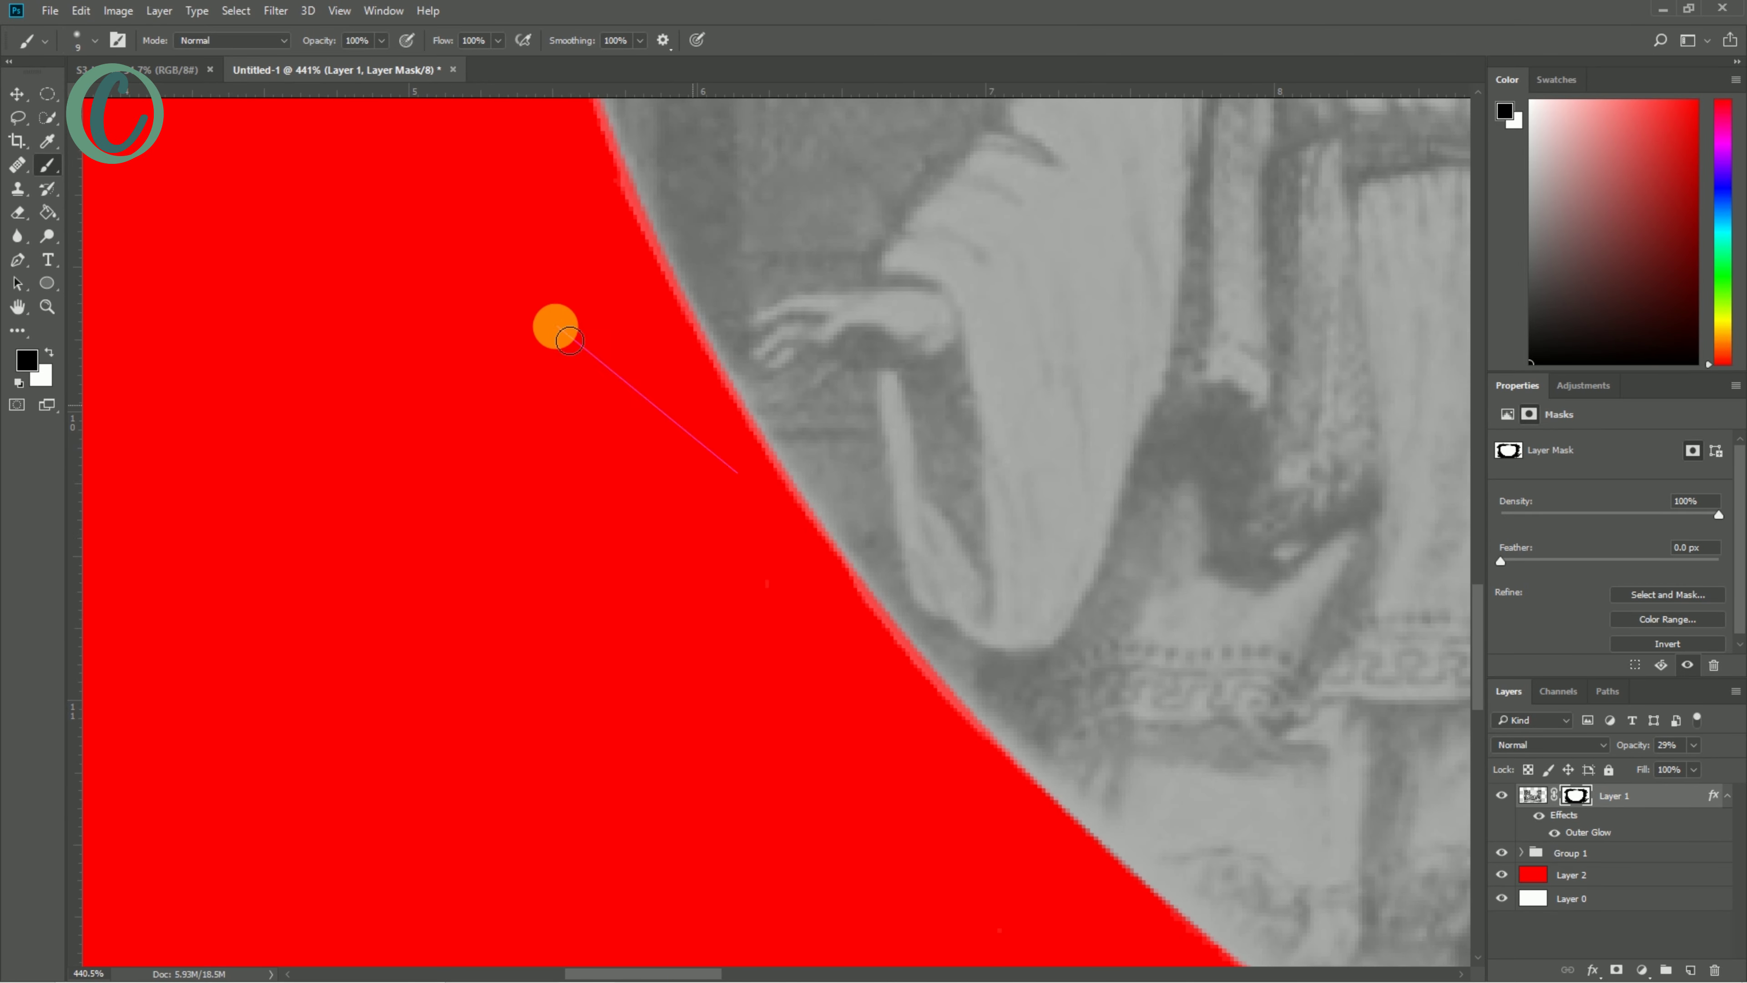
{"action": "scroll", "coordinate": [1142, 746], "scroll_direction": "down", "scroll_amount": 3}
- Pan around the bowl edge to inspect the mask, then fit the whole bowl in view
{"action": "scroll", "coordinate": [643, 479], "scroll_direction": "right", "scroll_amount": 5}
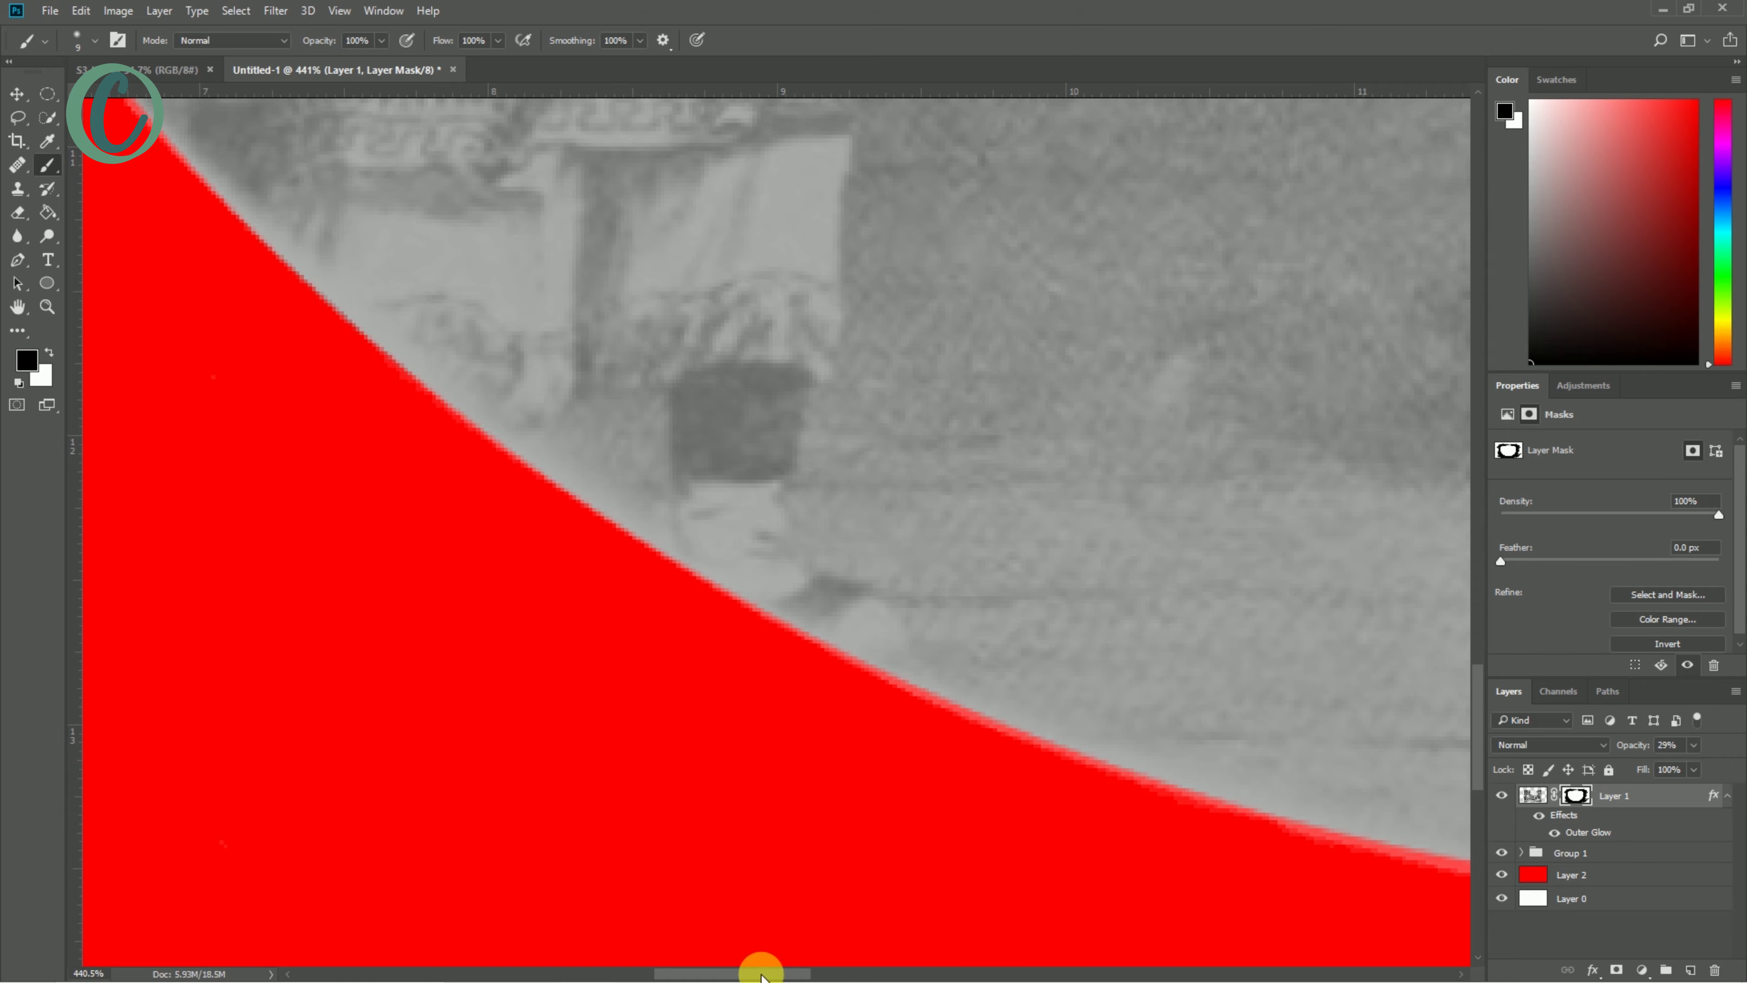
{"action": "scroll", "coordinate": [757, 964], "scroll_direction": "right", "scroll_amount": 5}
{"action": "scroll", "coordinate": [1411, 948], "scroll_direction": "right", "scroll_amount": 5}
{"action": "scroll", "coordinate": [593, 909], "scroll_direction": "right", "scroll_amount": 5}
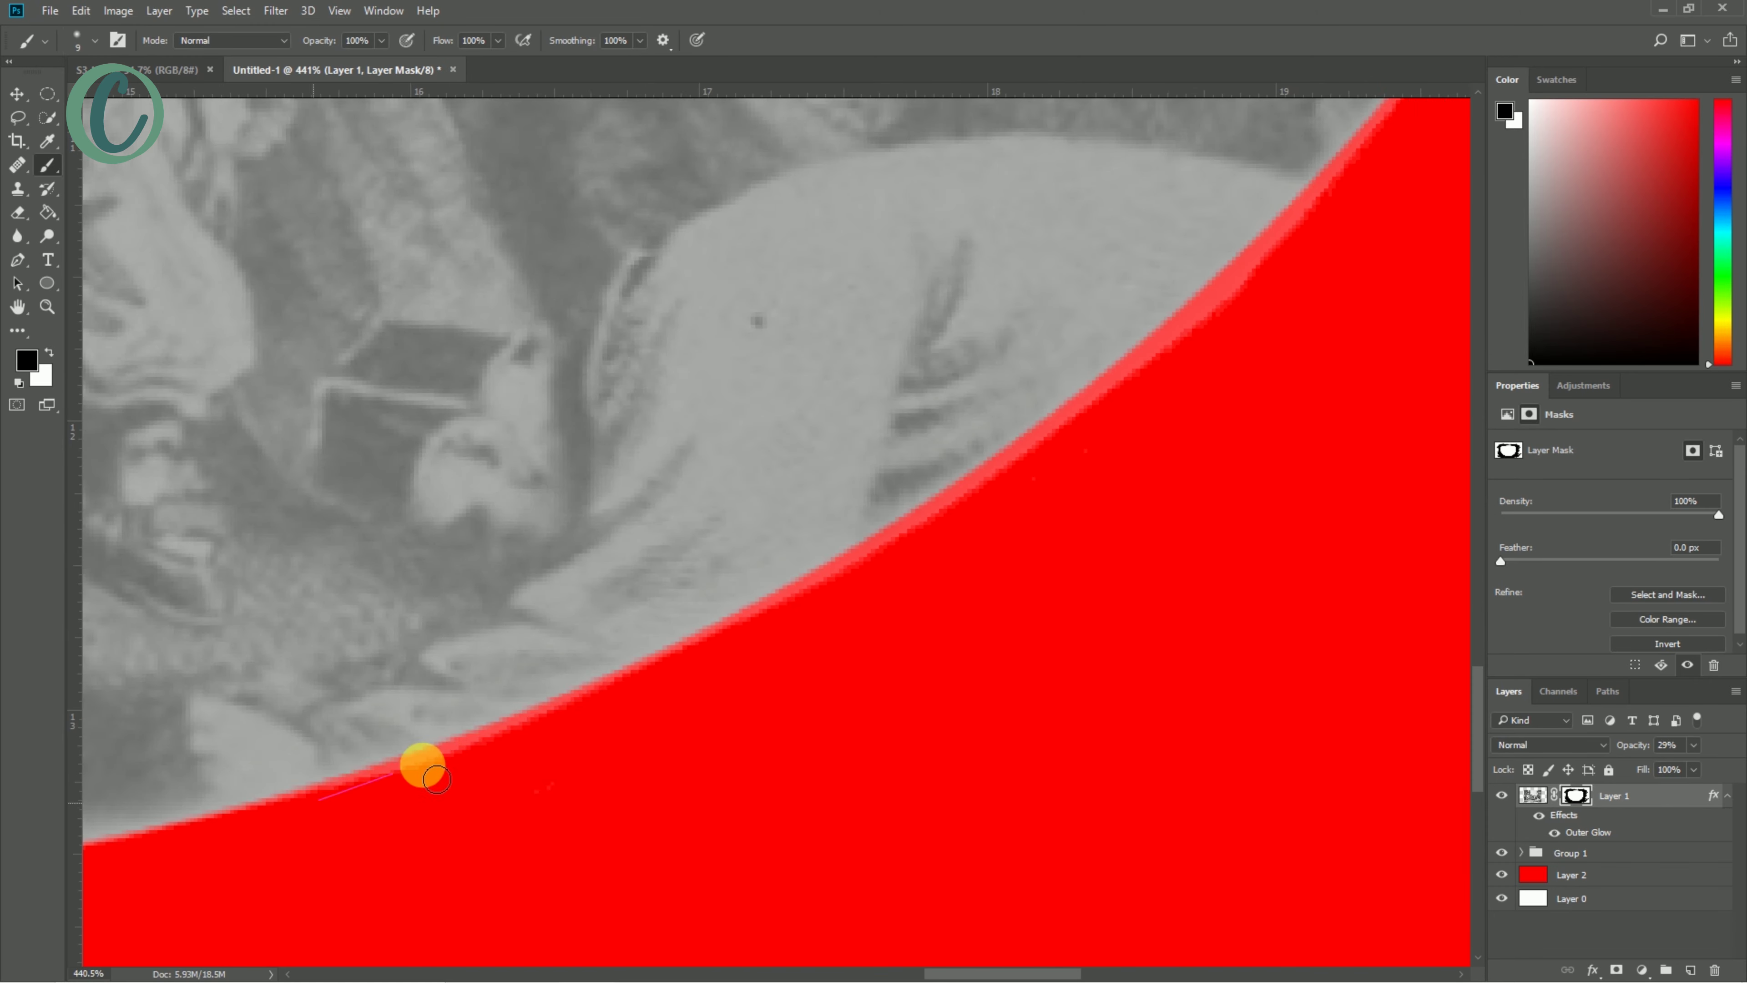
{"action": "scroll", "coordinate": [874, 678], "scroll_direction": "up", "scroll_amount": 2}
{"action": "scroll", "coordinate": [835, 636], "scroll_direction": "down", "scroll_amount": 1}
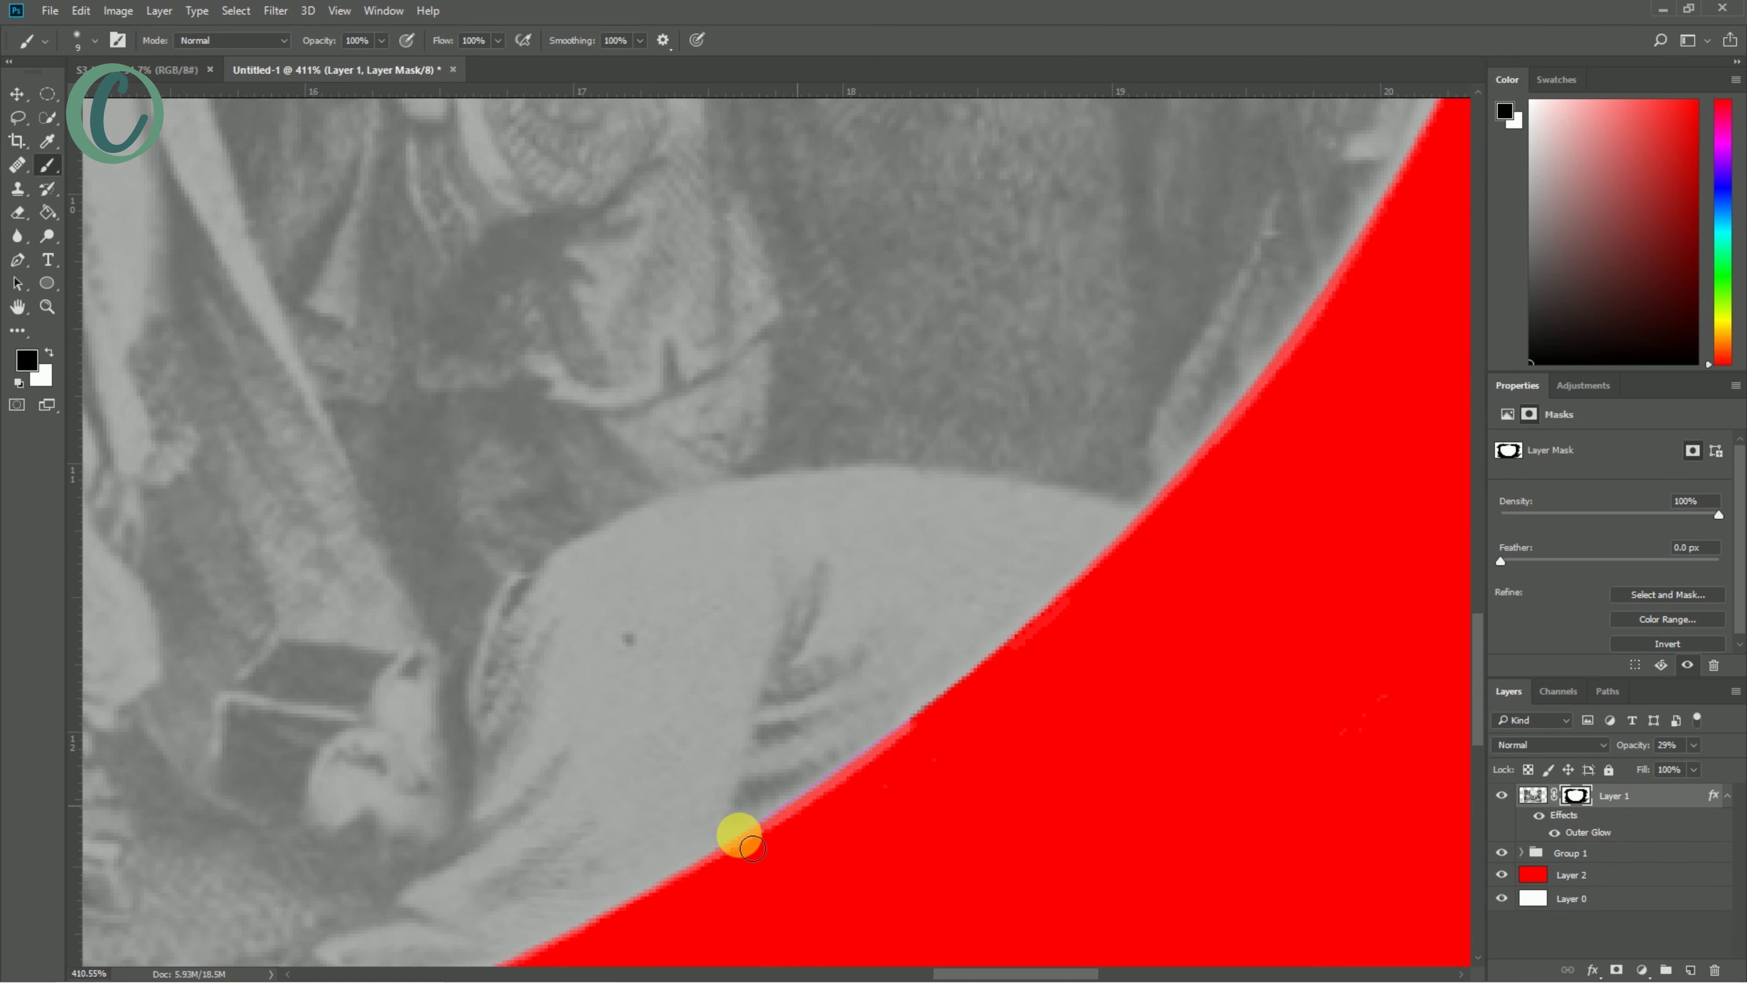
{"action": "scroll", "coordinate": [867, 792], "scroll_direction": "up", "scroll_amount": 5}
{"action": "scroll", "coordinate": [1091, 811], "scroll_direction": "up", "scroll_amount": 3}
{"action": "scroll", "coordinate": [1237, 242], "scroll_direction": "up", "scroll_amount": 3}
{"action": "scroll", "coordinate": [1407, 389], "scroll_direction": "right", "scroll_amount": 2}
{"action": "scroll", "coordinate": [1407, 390], "scroll_direction": "up", "scroll_amount": 5}
{"action": "scroll", "coordinate": [1100, 582], "scroll_direction": "down", "scroll_amount": 2}
{"action": "scroll", "coordinate": [1154, 454], "scroll_direction": "up", "scroll_amount": 5}
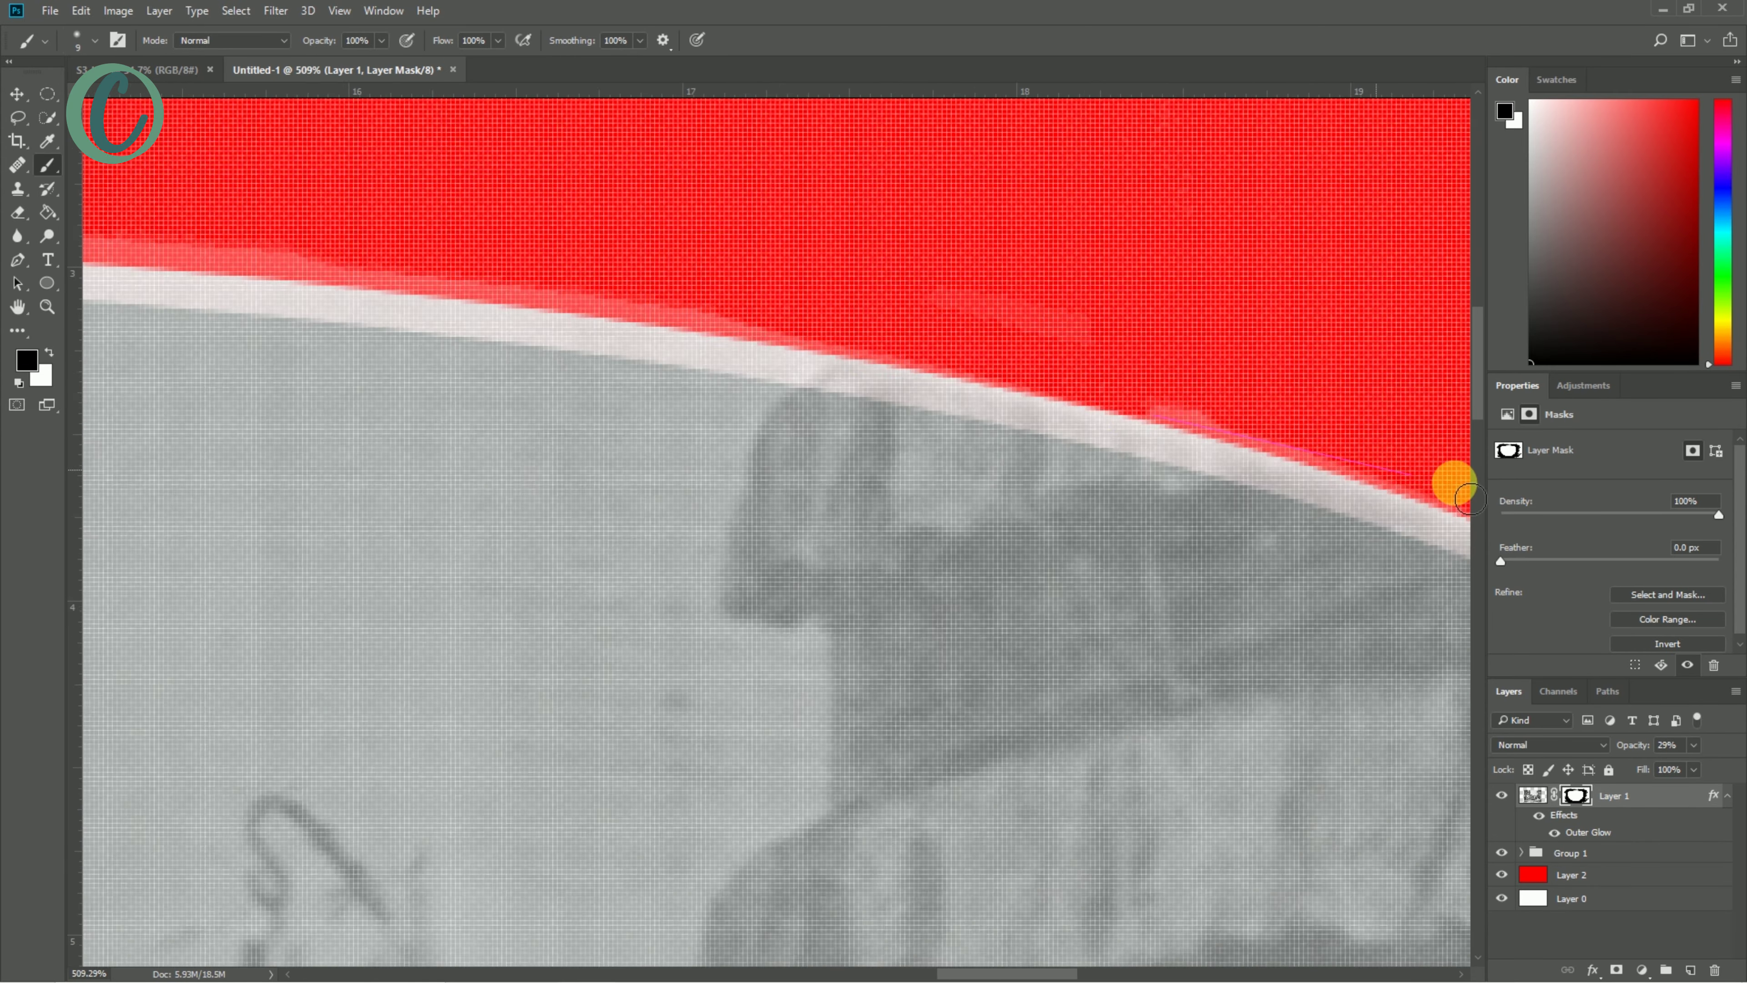
{"action": "scroll", "coordinate": [1130, 410], "scroll_direction": "left", "scroll_amount": 5}
{"action": "scroll", "coordinate": [666, 382], "scroll_direction": "down", "scroll_amount": 1}
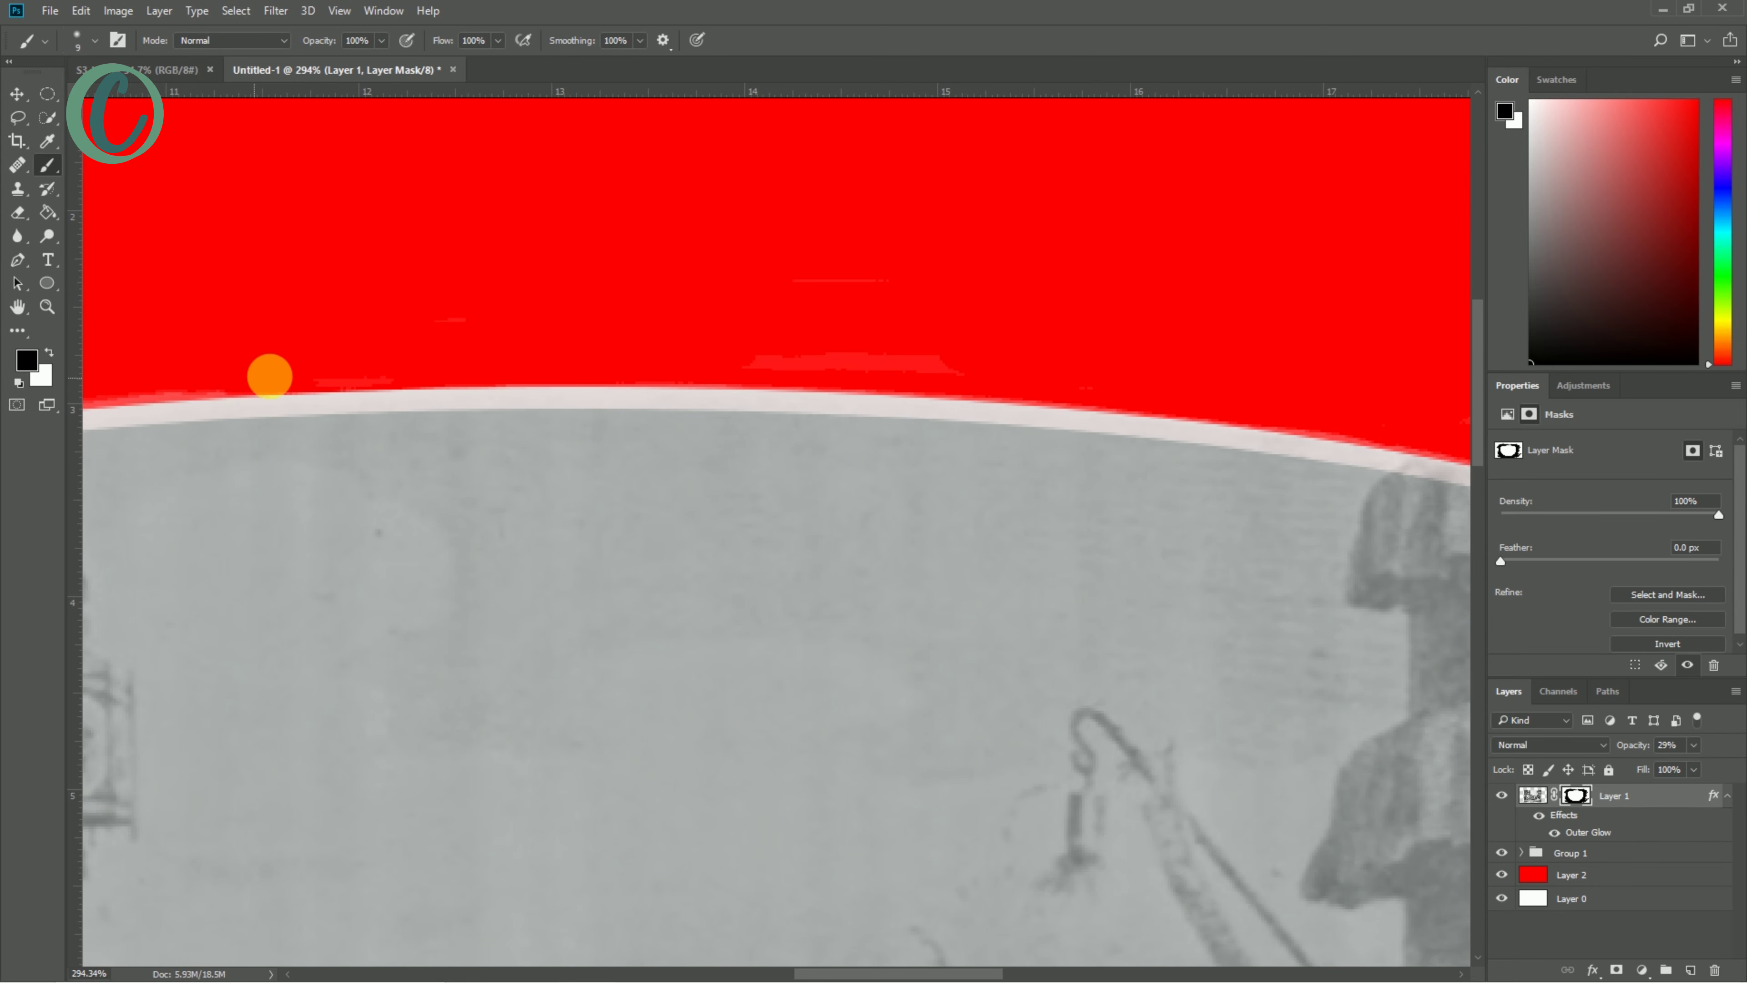
{"action": "scroll", "coordinate": [480, 343], "scroll_direction": "left", "scroll_amount": 5}
{"action": "scroll", "coordinate": [511, 402], "scroll_direction": "down", "scroll_amount": 3}
{"action": "scroll", "coordinate": [527, 791], "scroll_direction": "down", "scroll_amount": 3}
{"action": "scroll", "coordinate": [628, 795], "scroll_direction": "up", "scroll_amount": 3}
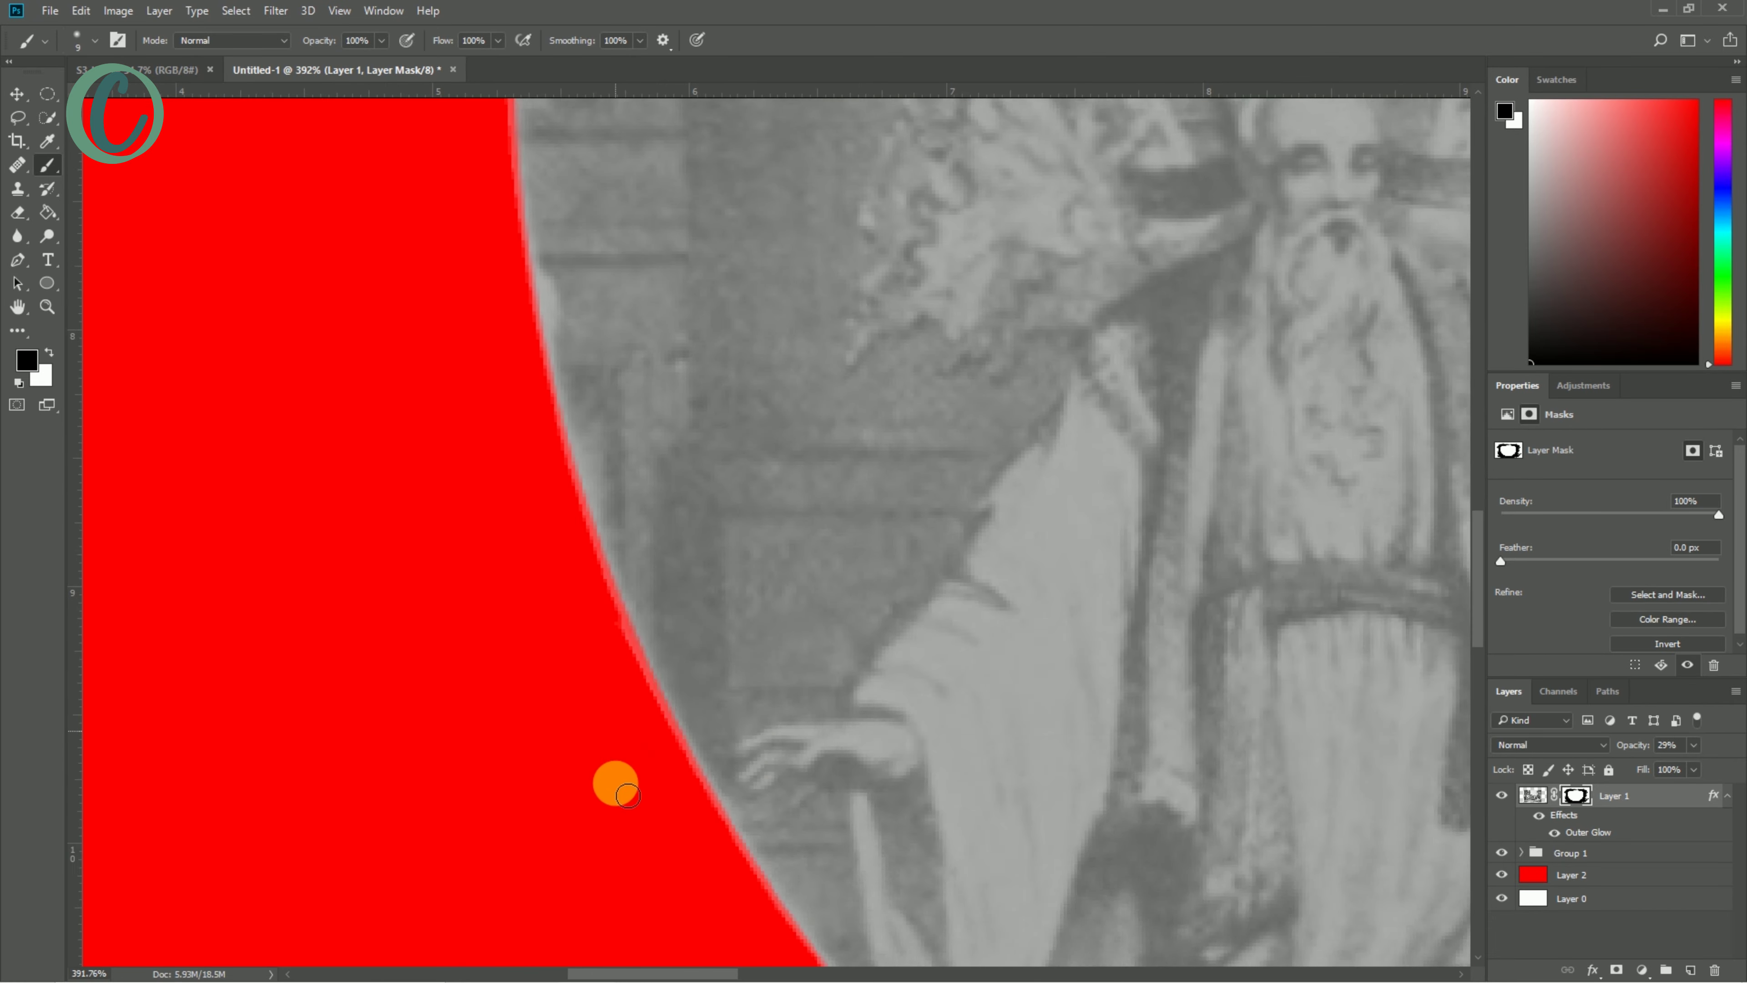
{"action": "scroll", "coordinate": [628, 795], "scroll_direction": "down", "scroll_amount": 3}
{"action": "scroll", "coordinate": [663, 520], "scroll_direction": "left", "scroll_amount": 3}
{"action": "key", "text": "ctrl+0"}
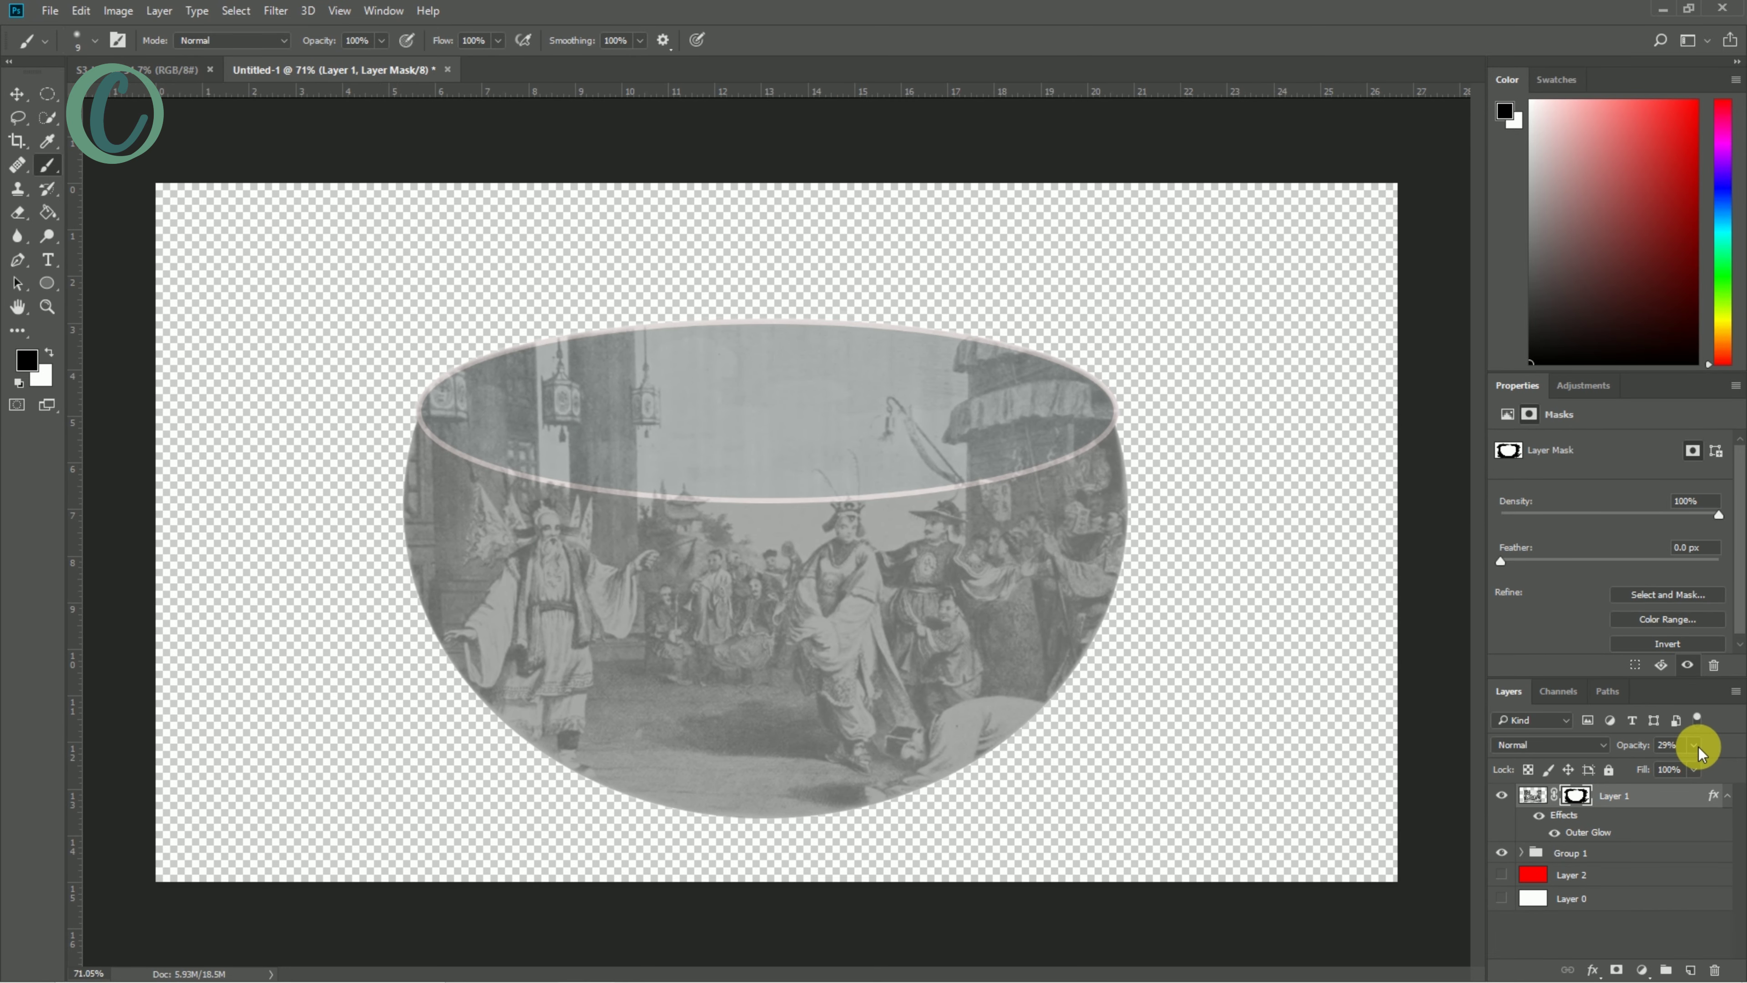
- Bring the table.jpg picture into the bowl document as a layer beneath the bowl group
{"action": "left_click", "coordinate": [17, 94]}
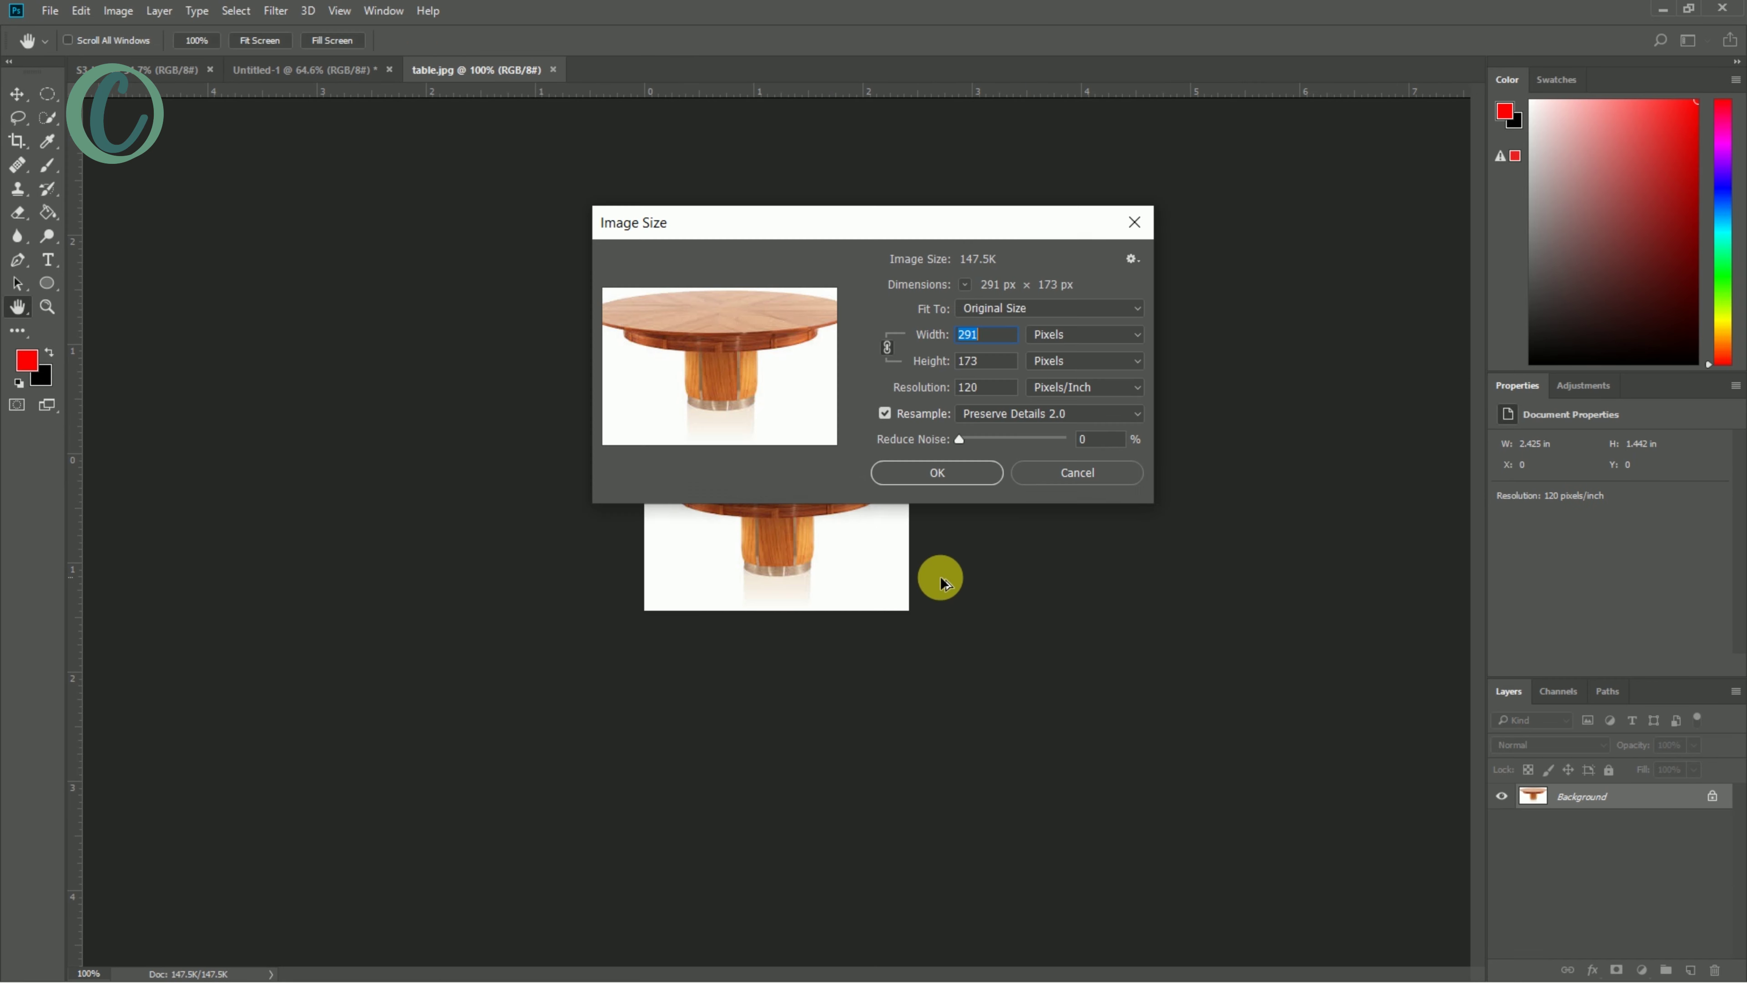
{"action": "key", "text": "Return"}
{"action": "key", "text": "v"}
{"action": "left_click_drag", "start_coordinate": [883, 528], "coordinate": [1101, 612]}
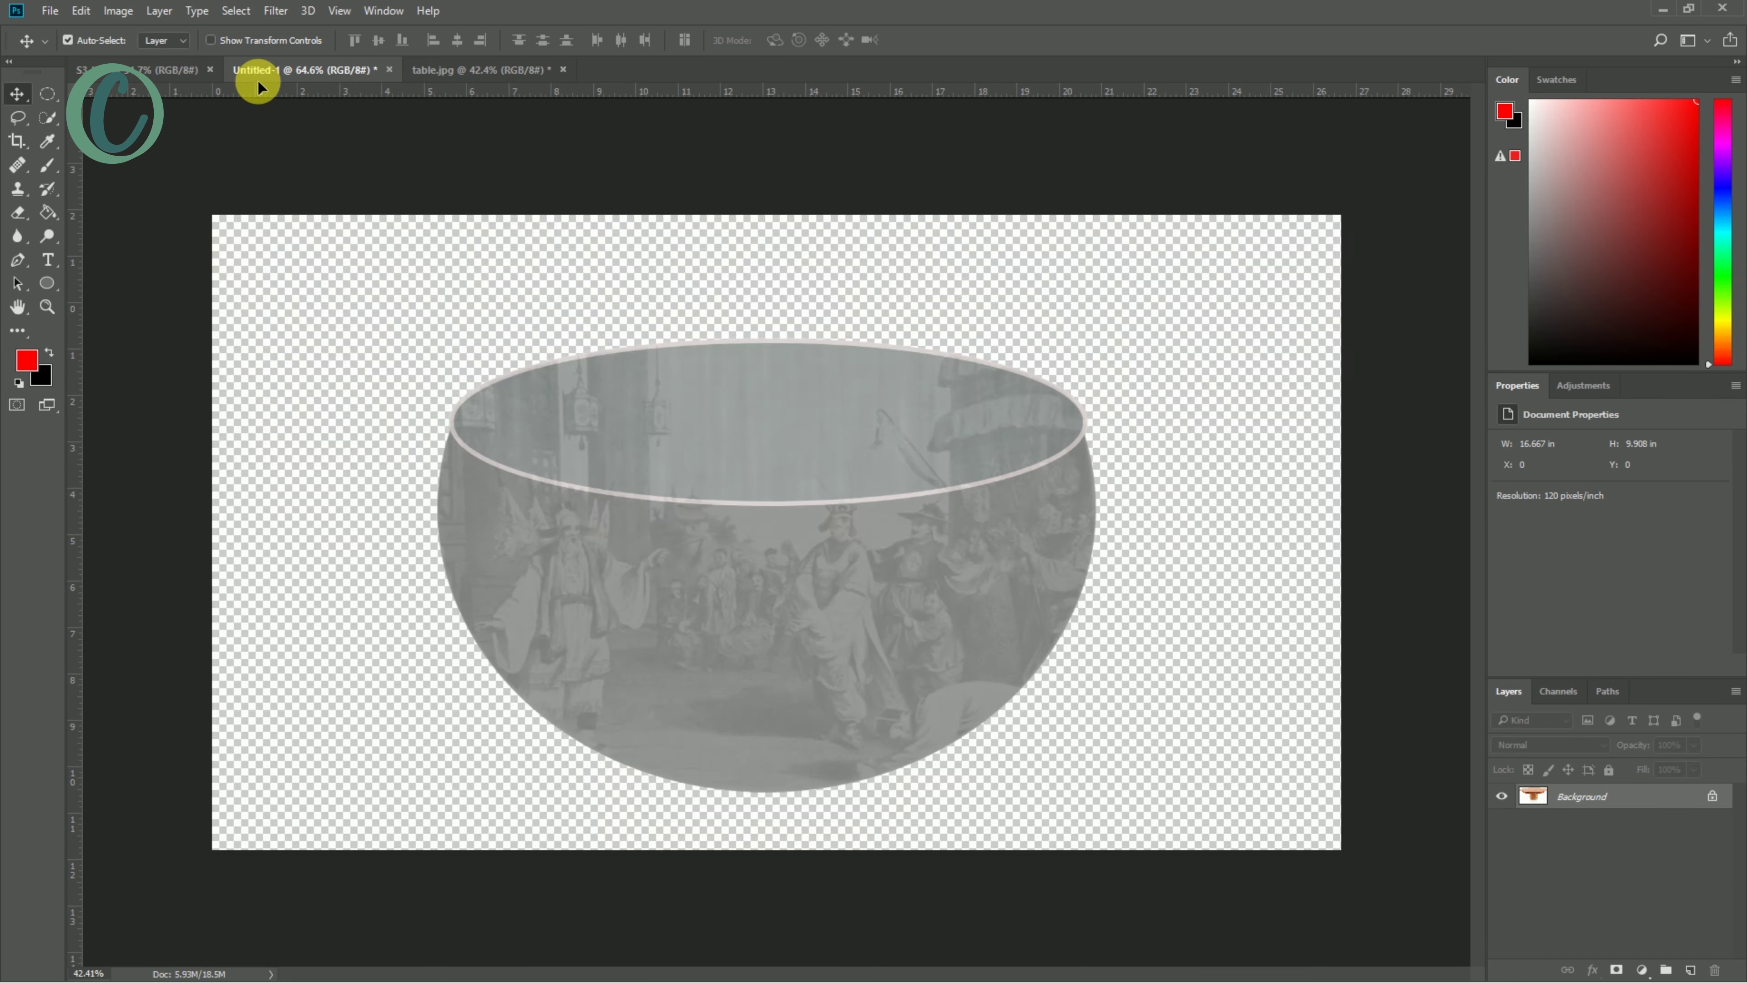
{"action": "left_click_drag", "start_coordinate": [1532, 795], "coordinate": [1534, 887]}
{"action": "left_click_drag", "start_coordinate": [894, 482], "coordinate": [987, 613]}
- Scale the table to about 77% and delete its white background
{"action": "key", "text": "ctrl+t"}
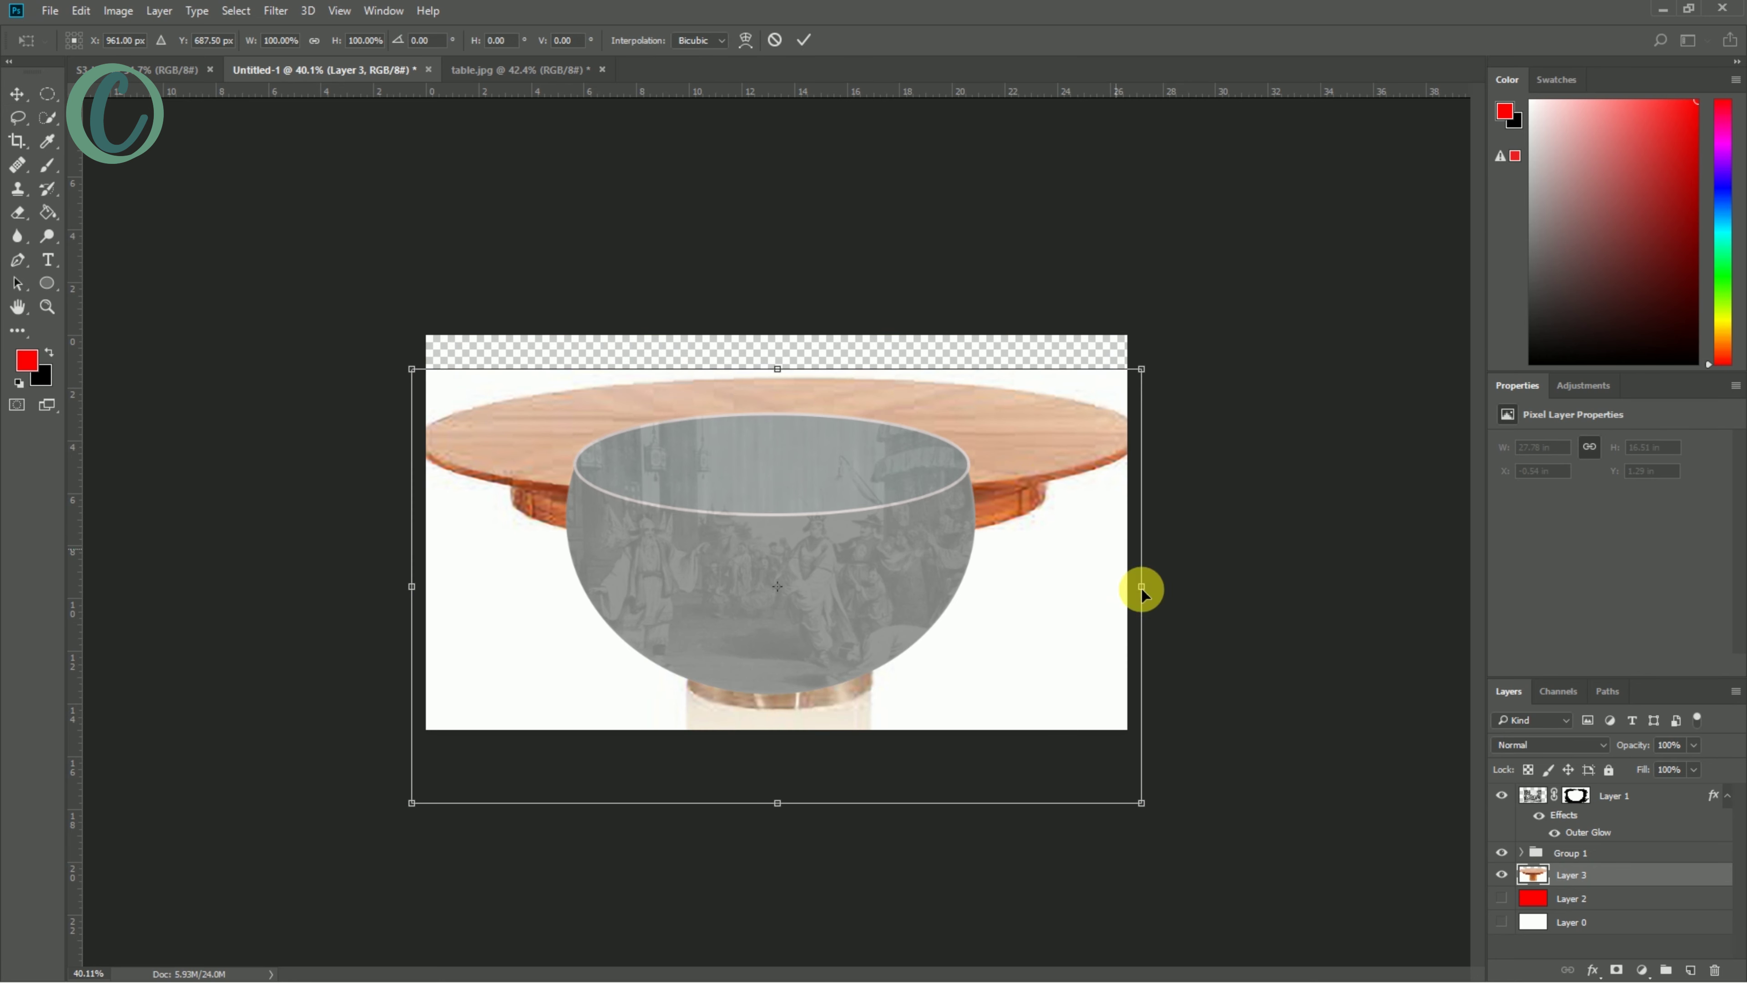
{"action": "left_click_drag", "start_coordinate": [1143, 807], "coordinate": [1056, 752]}
{"action": "left_click", "coordinate": [804, 40]}
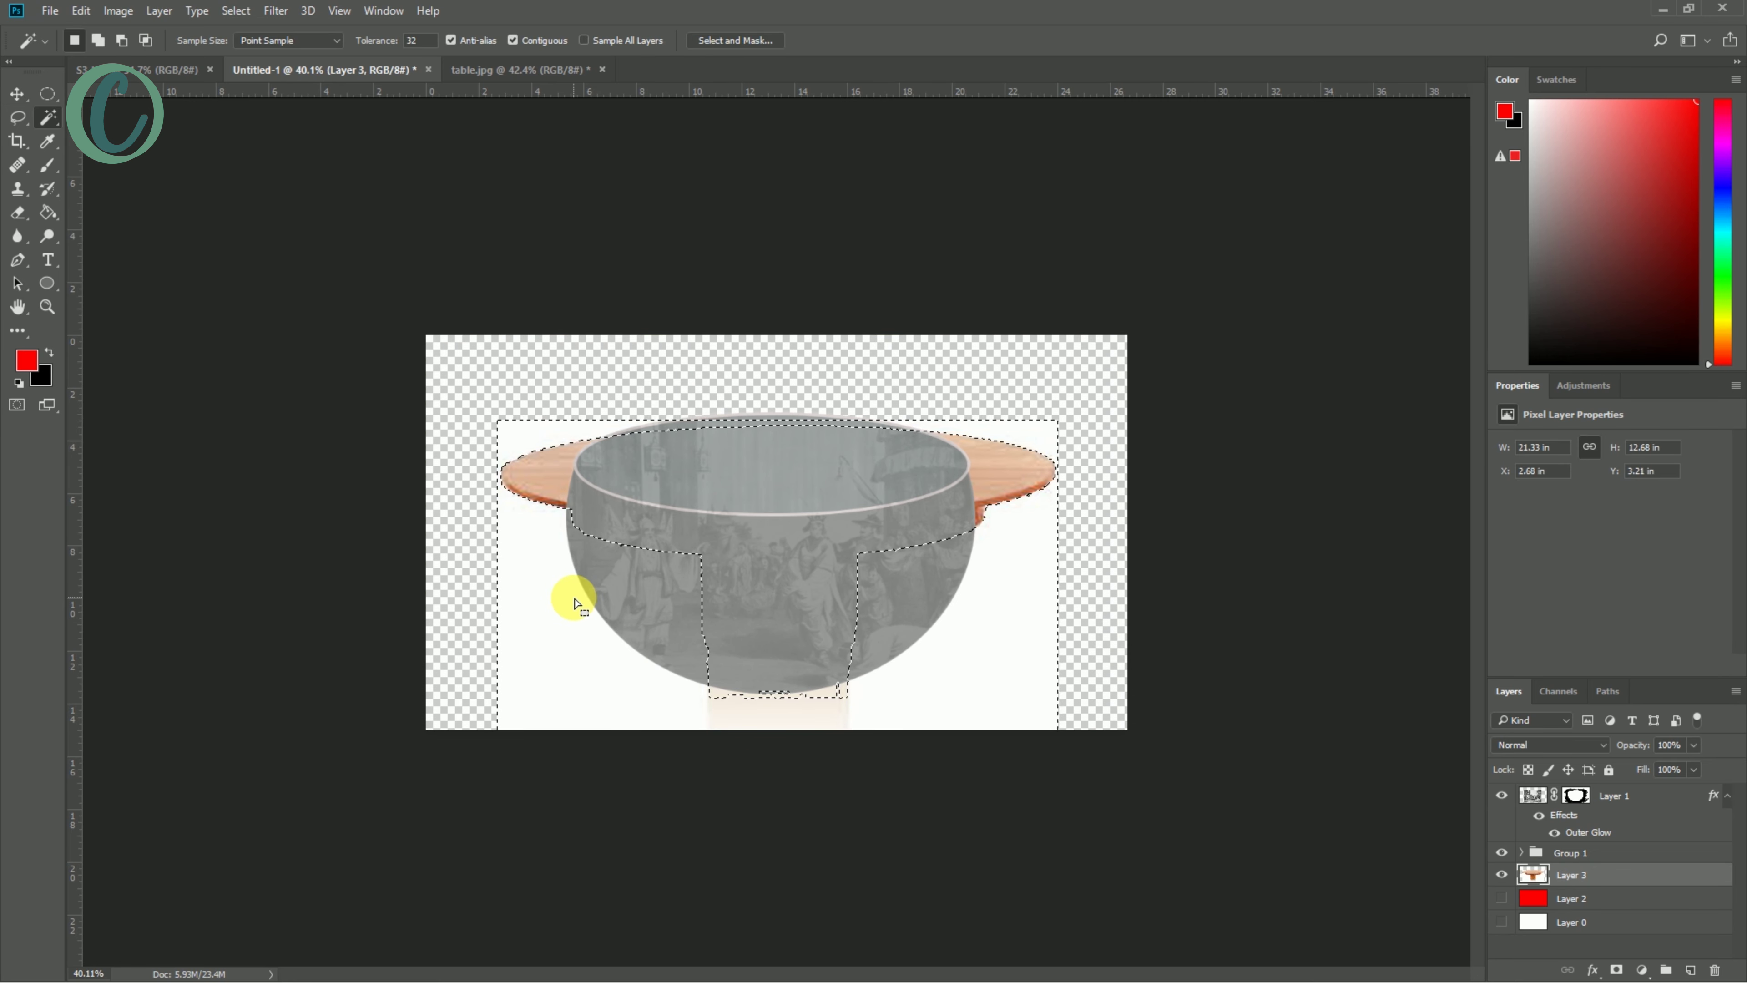
{"action": "key", "text": "Delete"}
{"action": "key", "text": "ctrl+d"}
- Move the table down about 170 px and put the engraving layer into the bowl group
{"action": "key", "text": "v"}
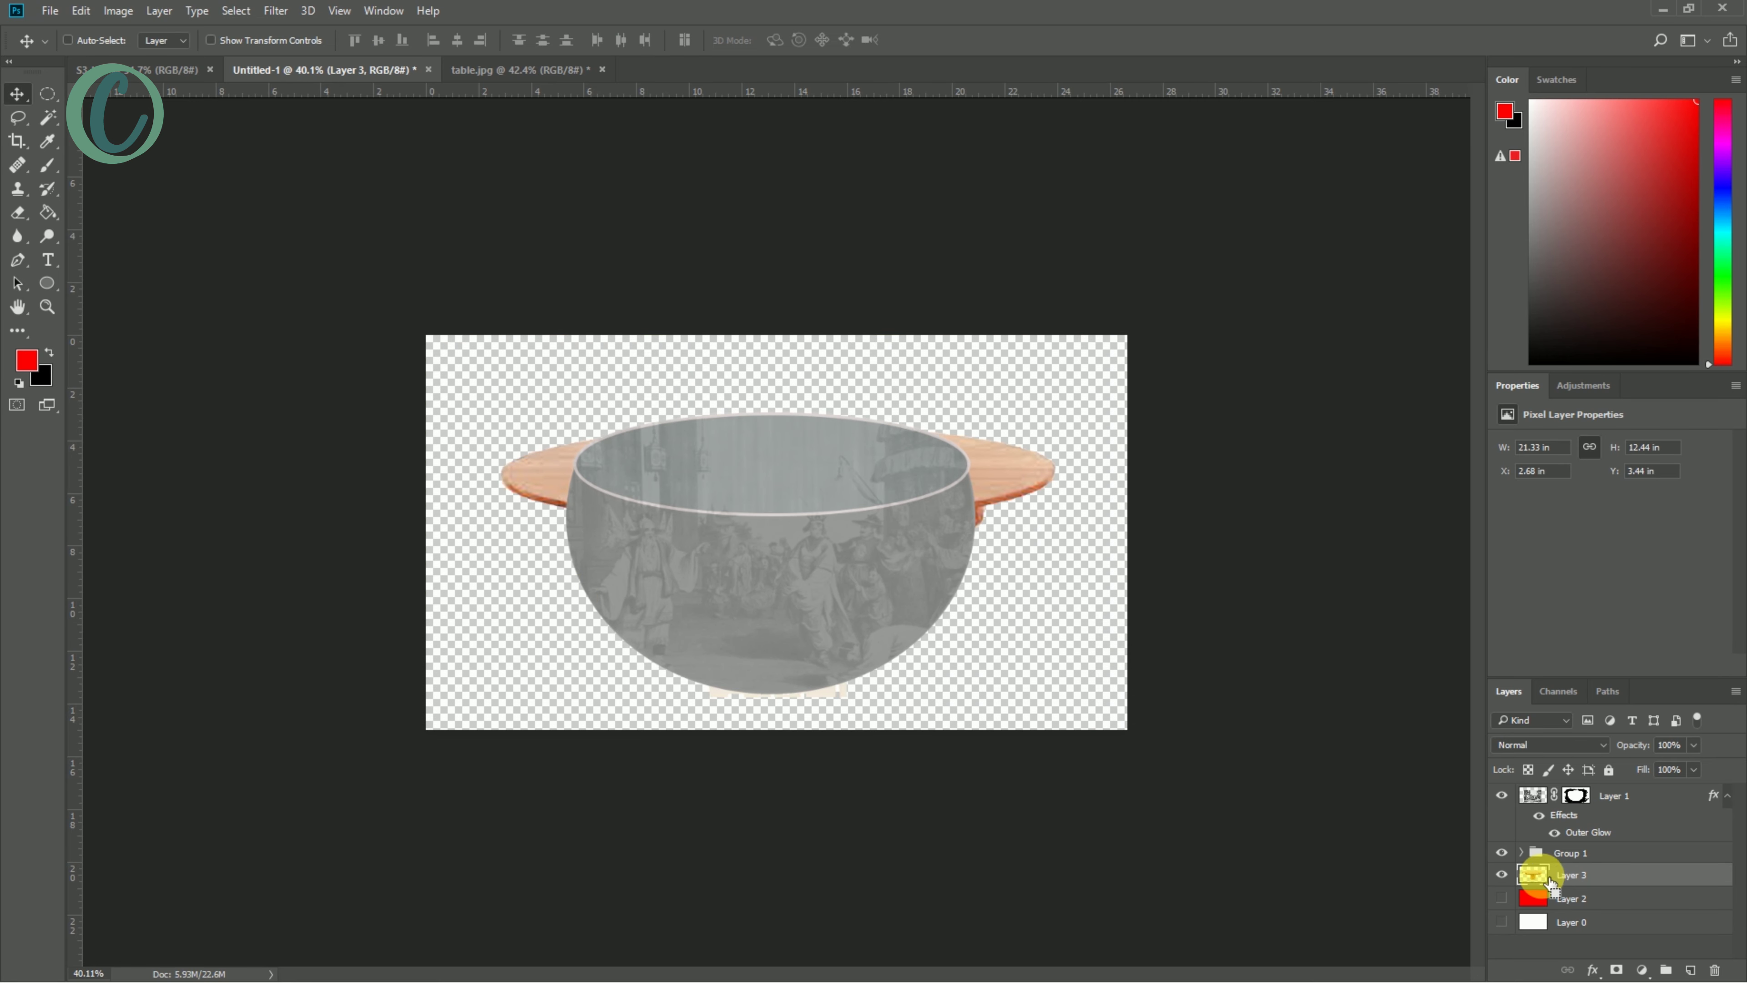
{"action": "left_click_drag", "start_coordinate": [1004, 475], "coordinate": [1004, 592]}
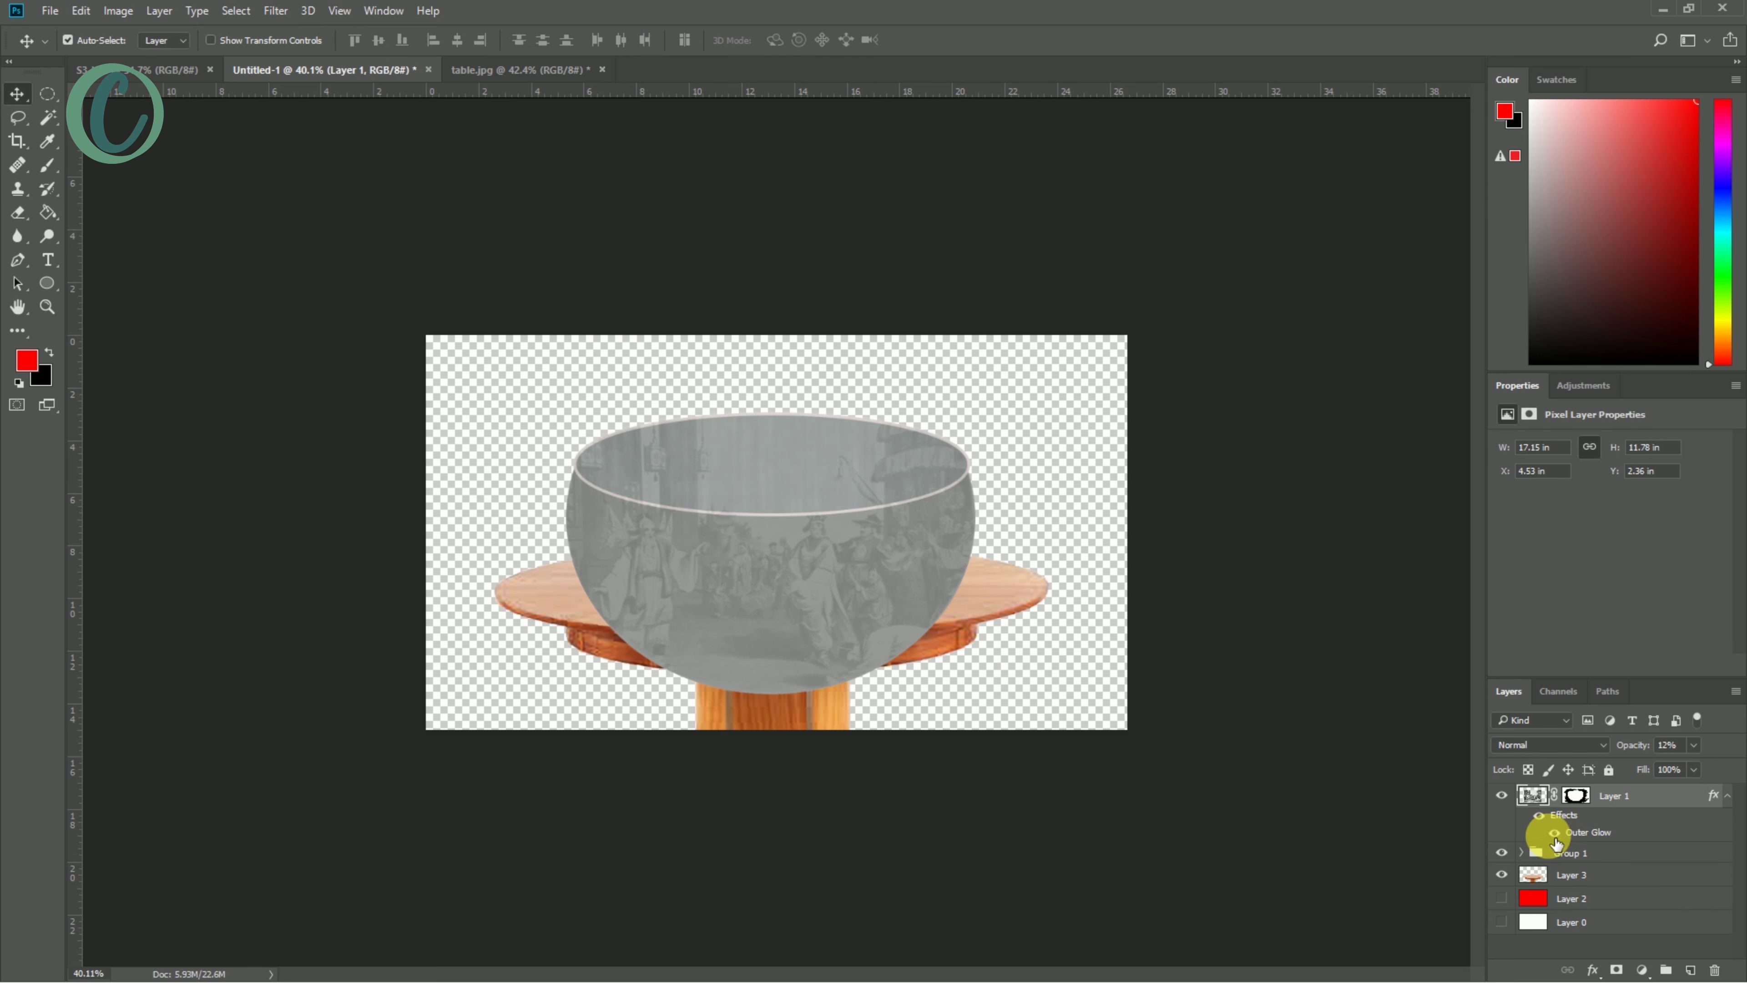
{"action": "left_click_drag", "start_coordinate": [1582, 799], "coordinate": [1560, 851]}
{"action": "left_click", "coordinate": [1618, 807]}
- Shrink the bowl group to about 67% and move it up onto the tabletop
{"action": "key", "text": "ctrl+t"}
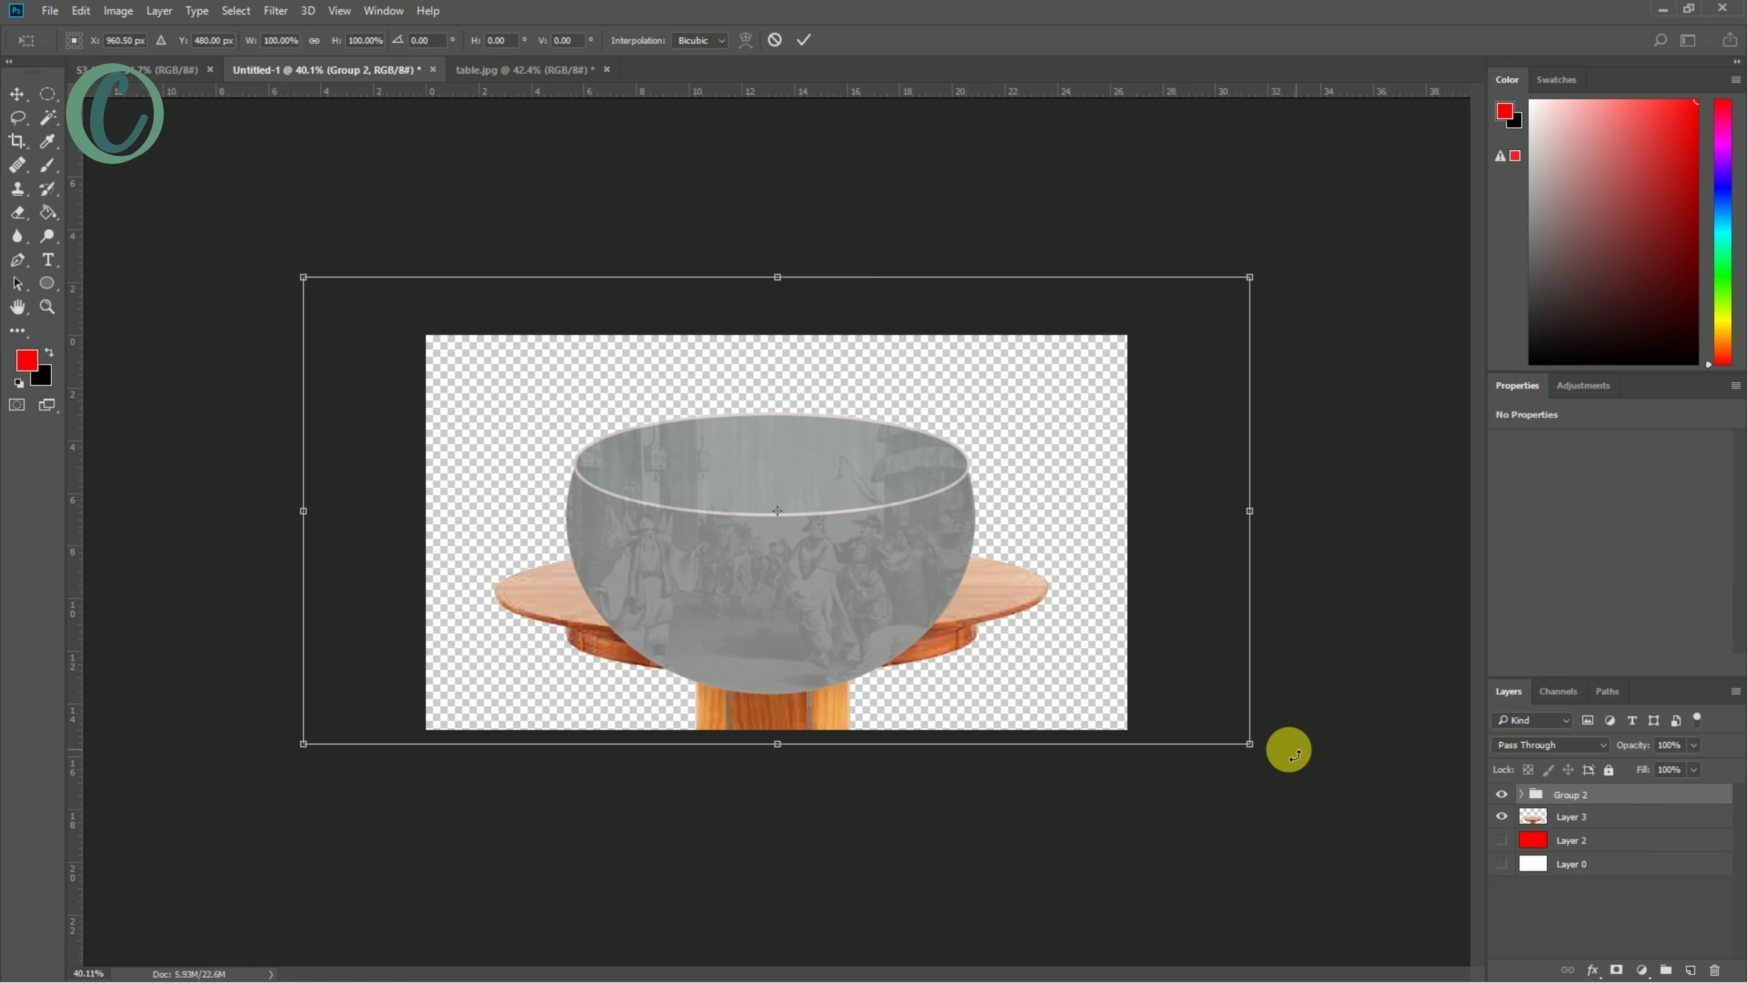
{"action": "left_click_drag", "start_coordinate": [1286, 745], "coordinate": [1112, 694]}
{"action": "scroll", "coordinate": [839, 523], "scroll_direction": "up", "scroll_amount": 3}
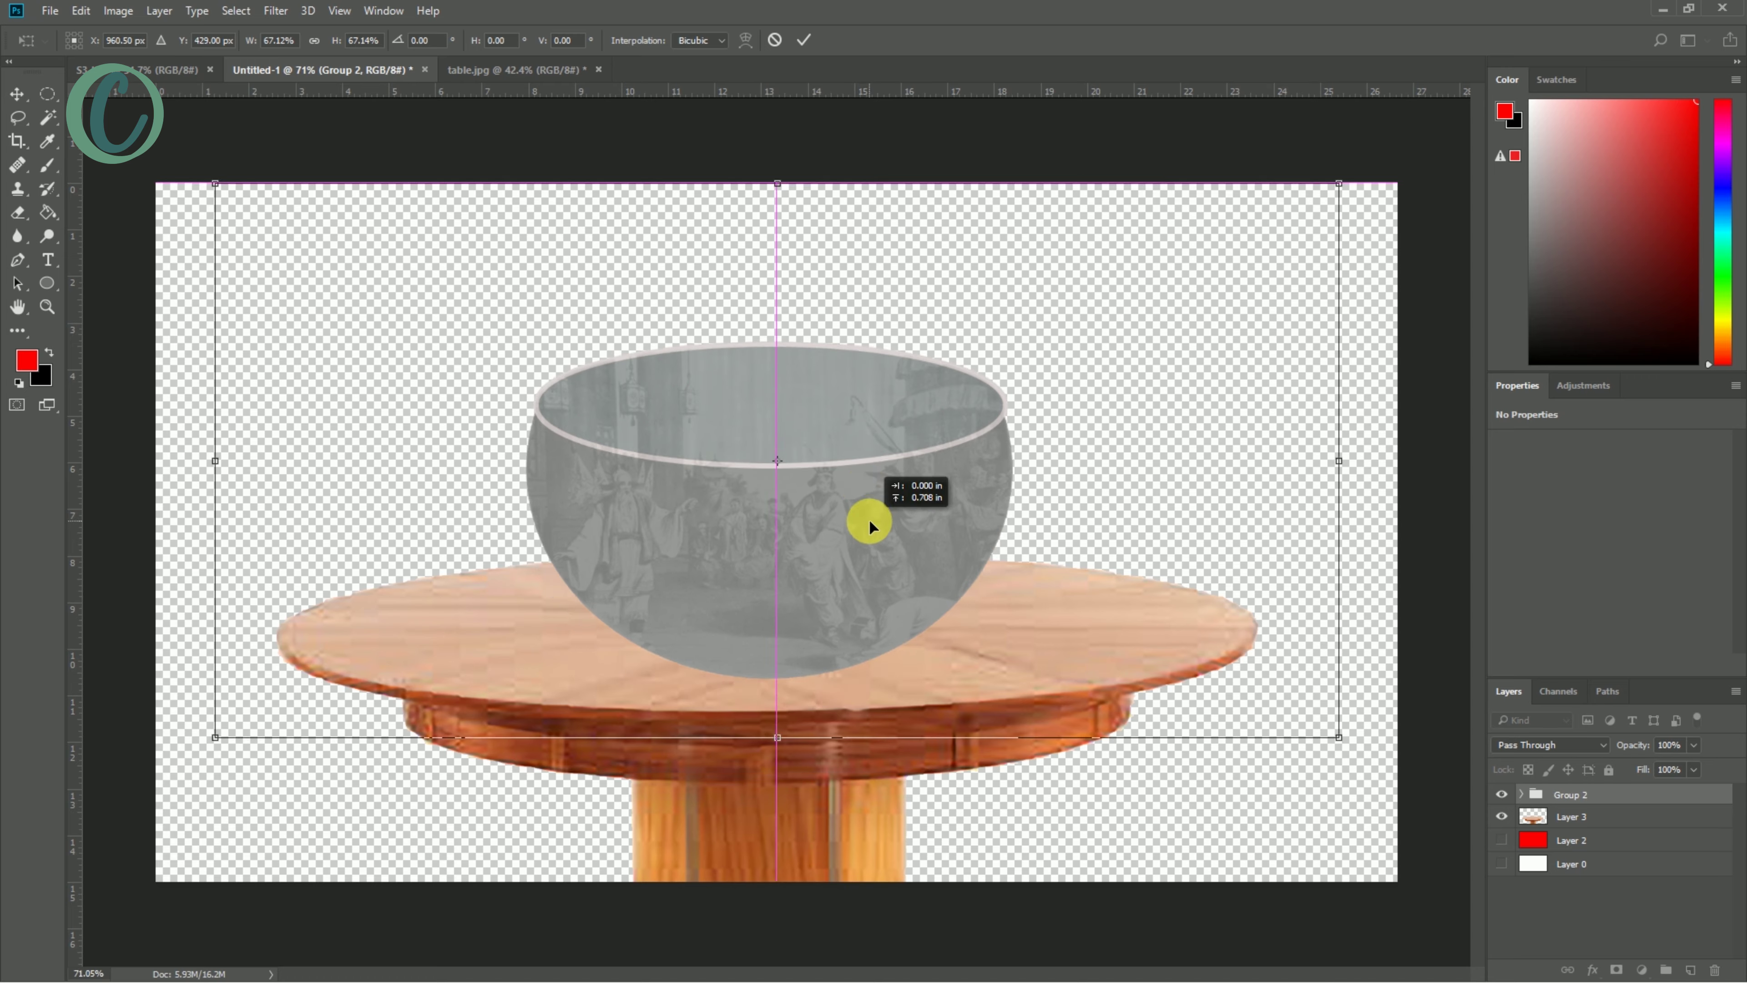
{"action": "left_click_drag", "start_coordinate": [862, 557], "coordinate": [874, 500]}
{"action": "scroll", "coordinate": [874, 499], "scroll_direction": "down", "scroll_amount": 1}
{"action": "left_click", "coordinate": [804, 39]}
{"action": "scroll", "coordinate": [853, 385], "scroll_direction": "up", "scroll_amount": 2}
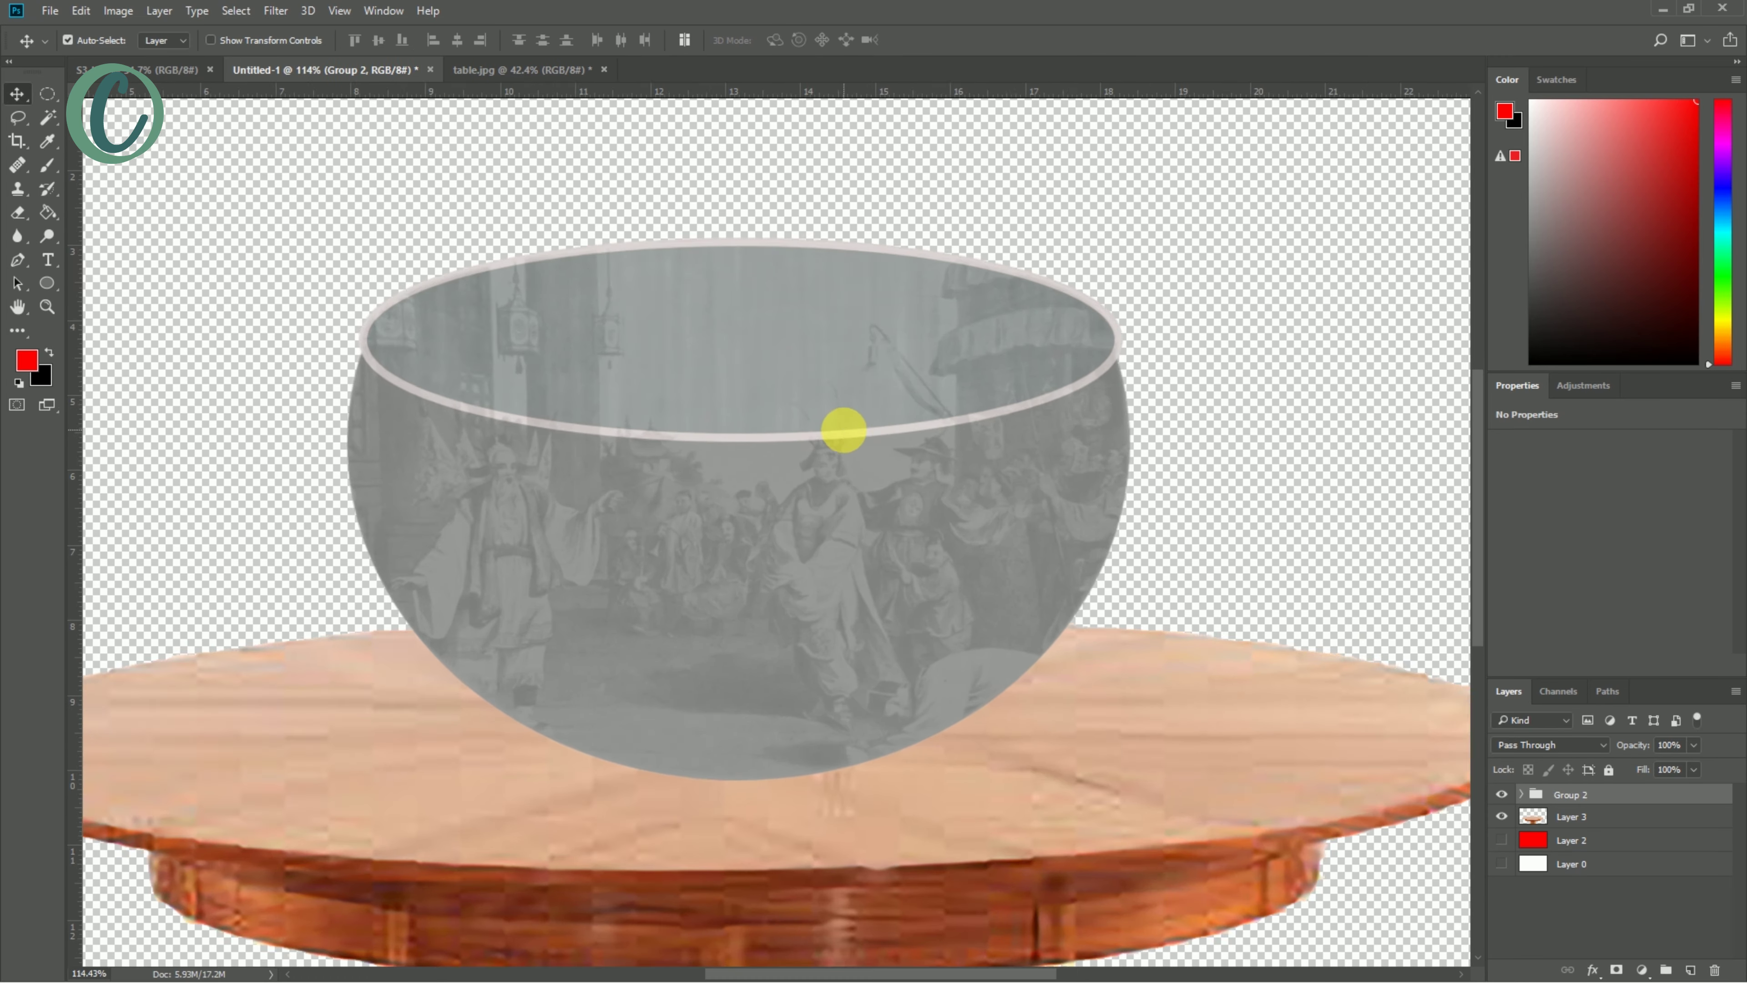
{"action": "scroll", "coordinate": [866, 453], "scroll_direction": "down", "scroll_amount": 1}
- Flatten the bowl group vertically so it rests naturally on the table
{"action": "key", "text": "ctrl+t"}
{"action": "mouse_move", "coordinate": [784, 727]}
{"action": "left_mouse_down"}
{"action": "mouse_move", "coordinate": [780, 683]}
{"action": "mouse_move", "coordinate": [865, 500]}
{"action": "left_mouse_up"}
{"action": "left_click", "coordinate": [803, 40]}
{"action": "scroll", "coordinate": [958, 364], "scroll_direction": "down", "scroll_amount": 4}
{"action": "scroll", "coordinate": [761, 501], "scroll_direction": "up", "scroll_amount": 4}
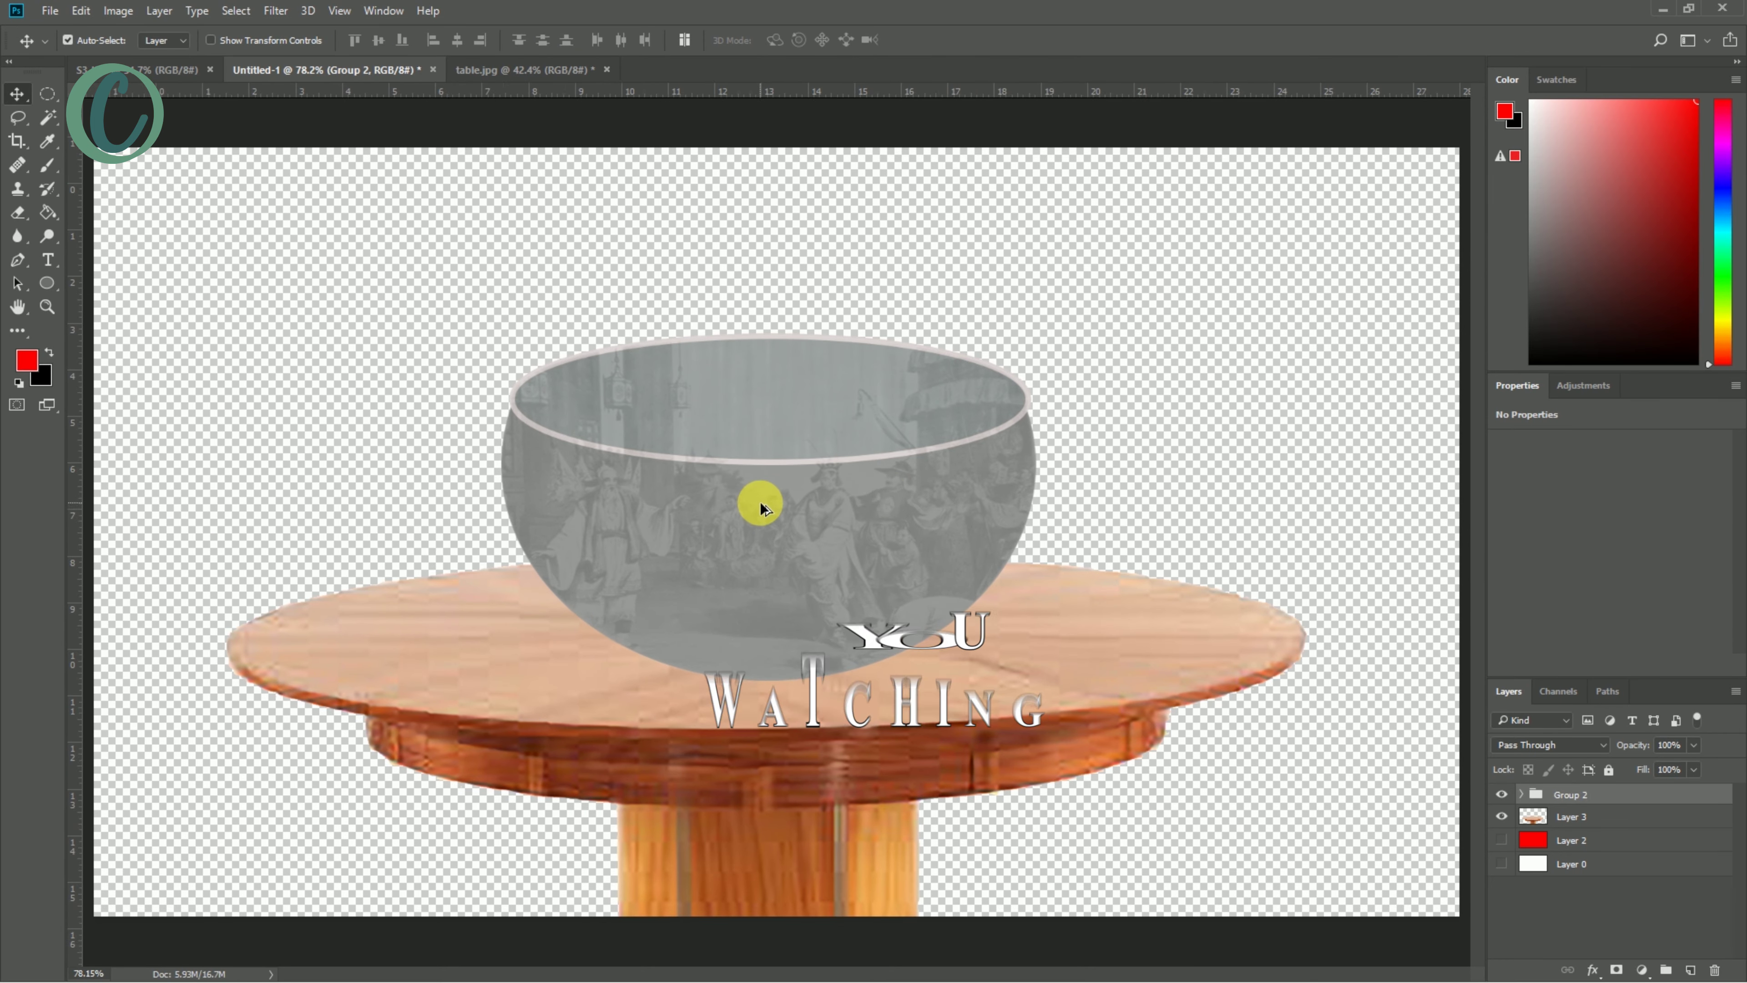